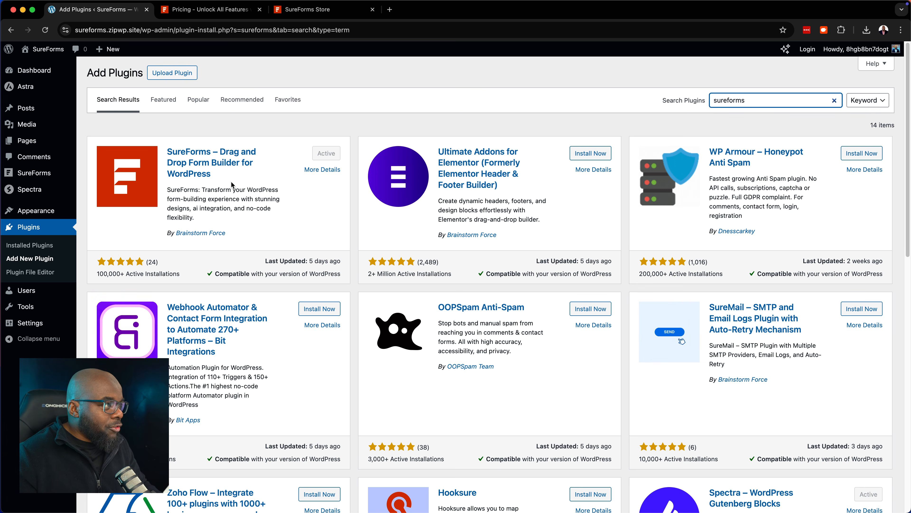
Review the SureForms pricing plans, then go to the SureForms Store downloads page
click(240, 15)
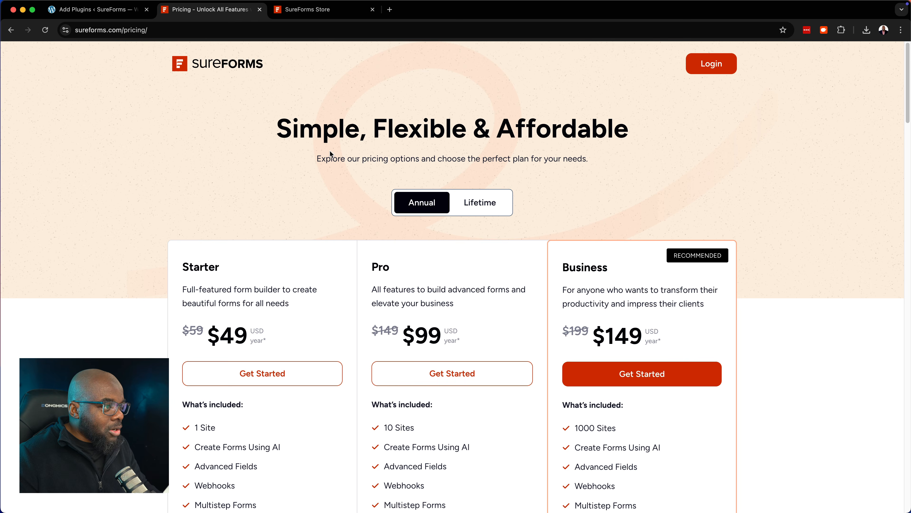
scroll(357, 184, down, 2)
scroll(358, 187, down, 8)
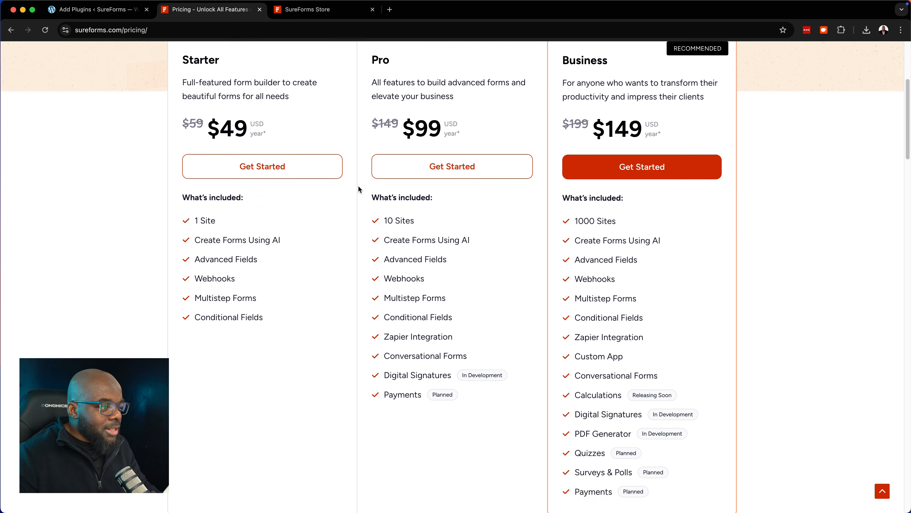
scroll(484, 360, down, 2)
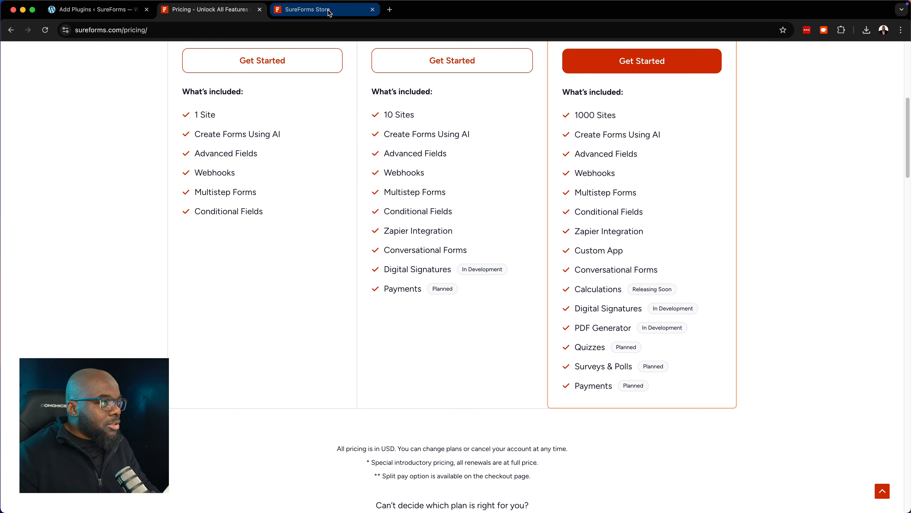
click(328, 11)
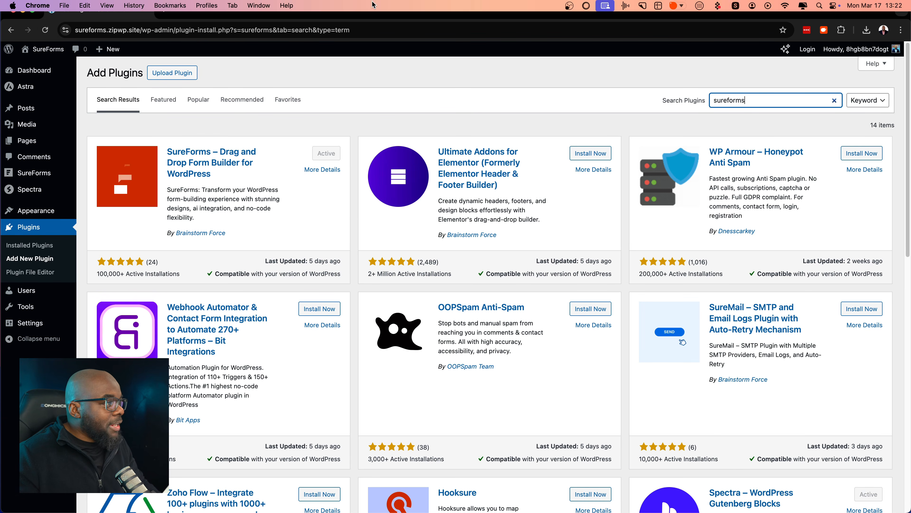
Upload sureforms-business-1.4.1.zip from Downloads and install it
click(176, 72)
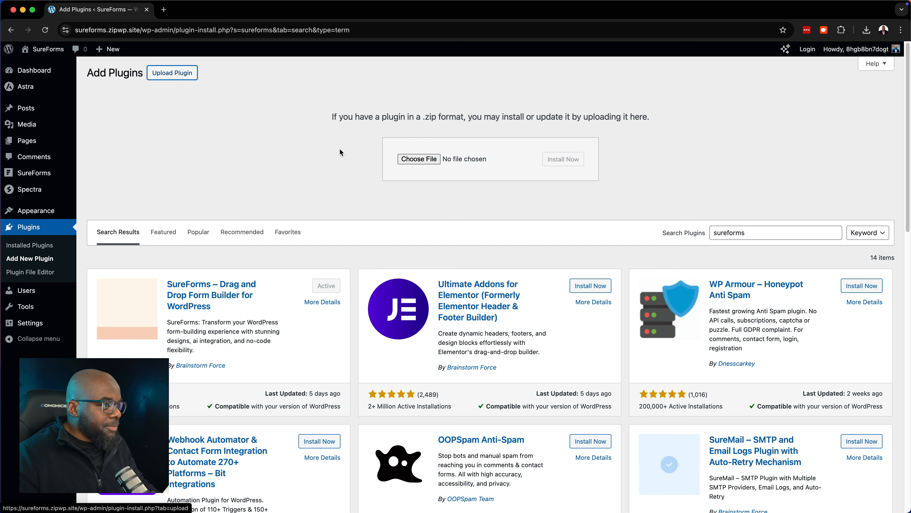
click(431, 159)
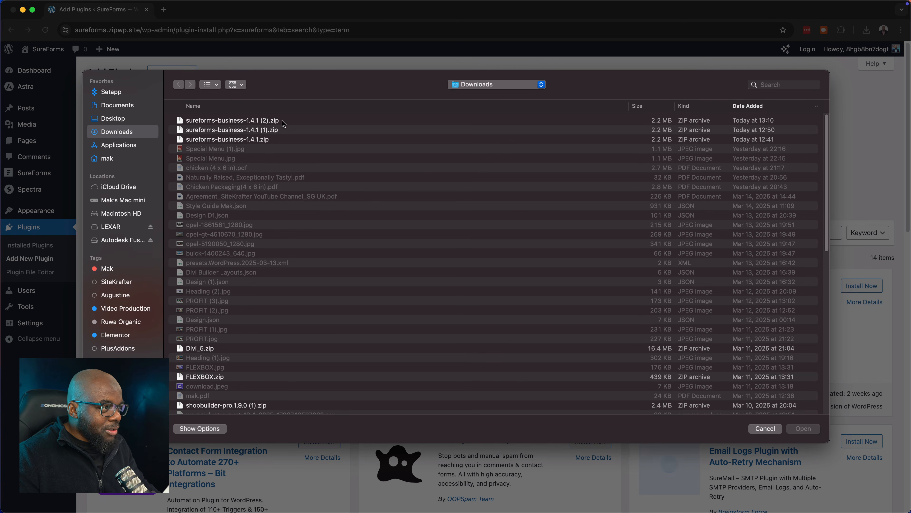
click(280, 139)
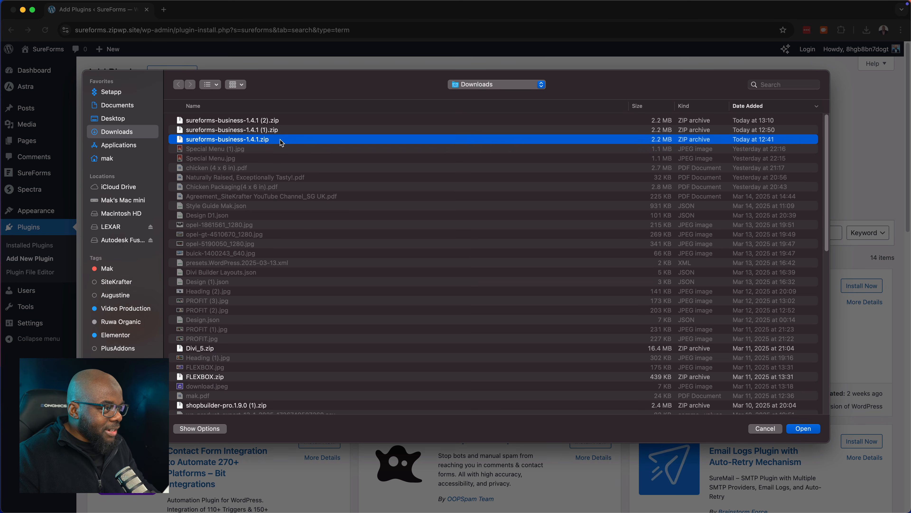
double_click(280, 139)
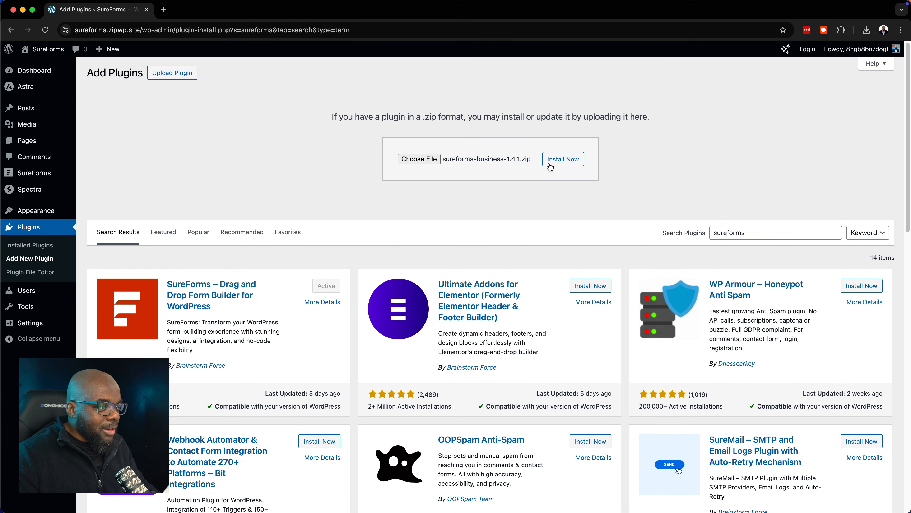
click(579, 162)
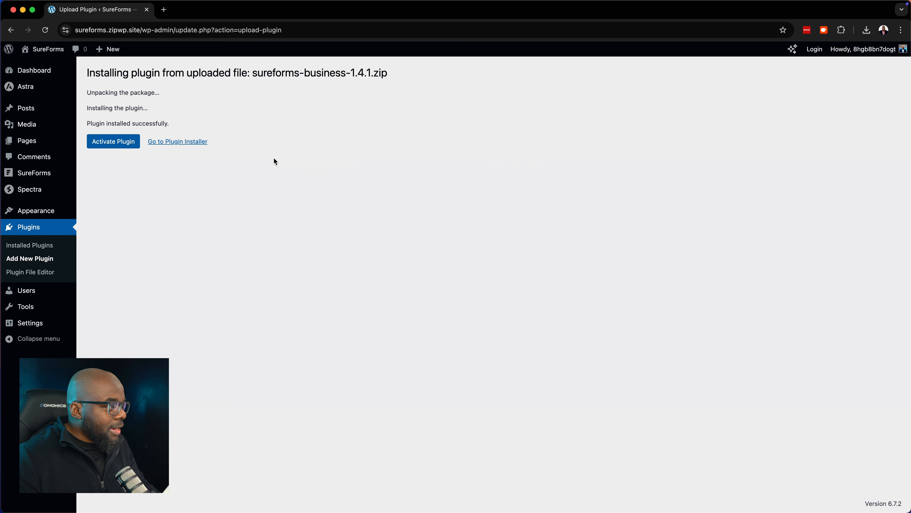
Activate SureForms Business, then choose Create New Form on the SureForms Dashboard
click(124, 143)
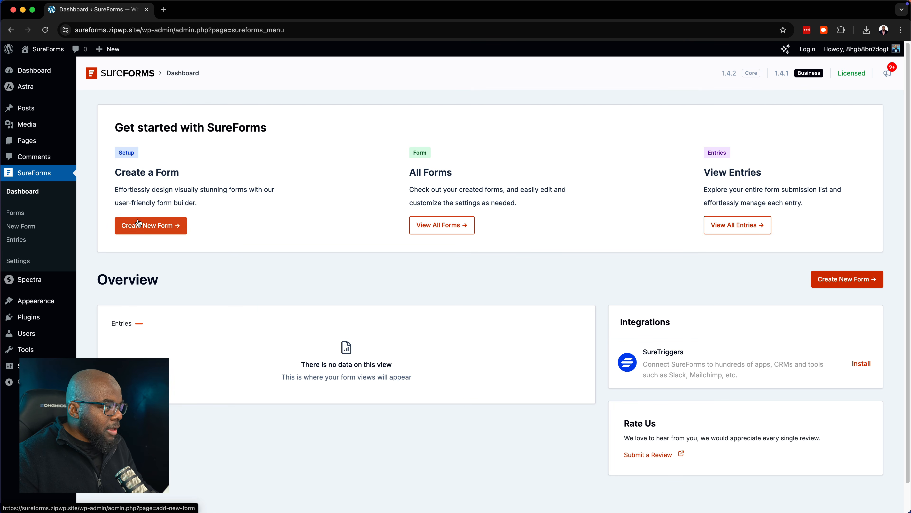
click(148, 231)
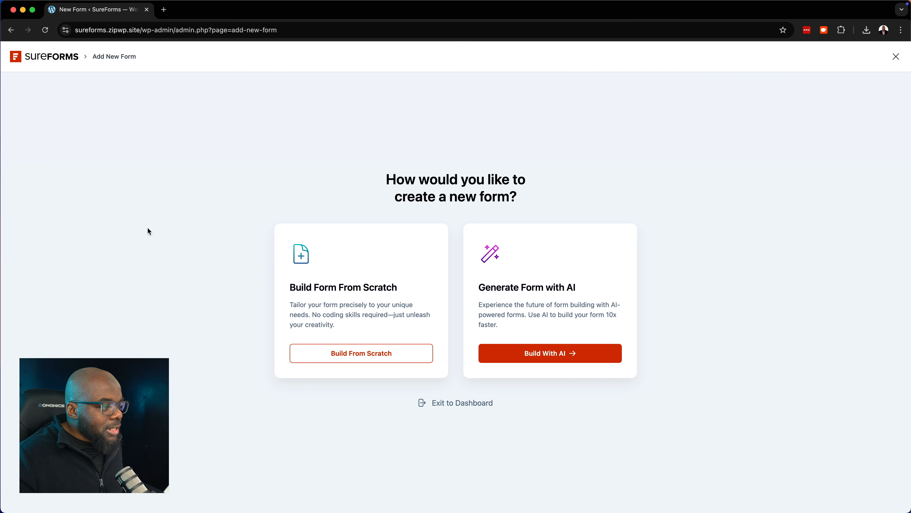
Start a blank form from scratch and title it 'Mak Form'
click(388, 355)
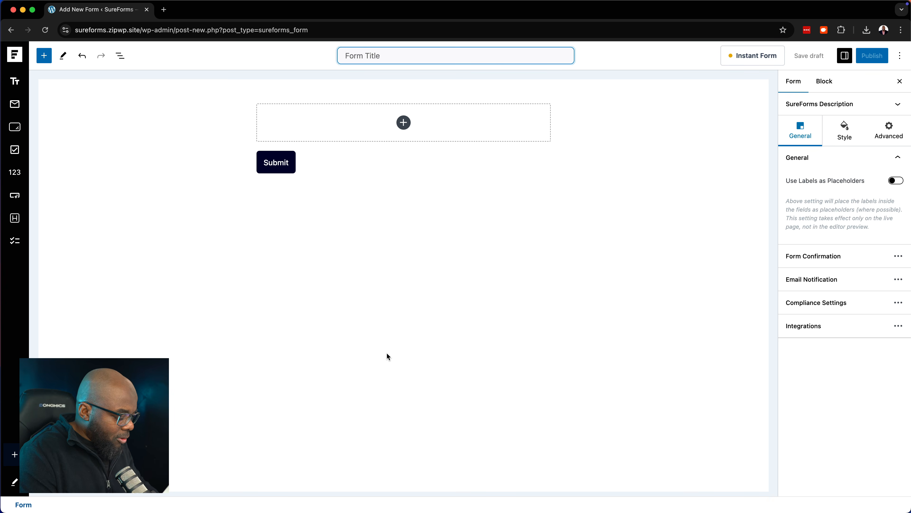
text(Mak Form)
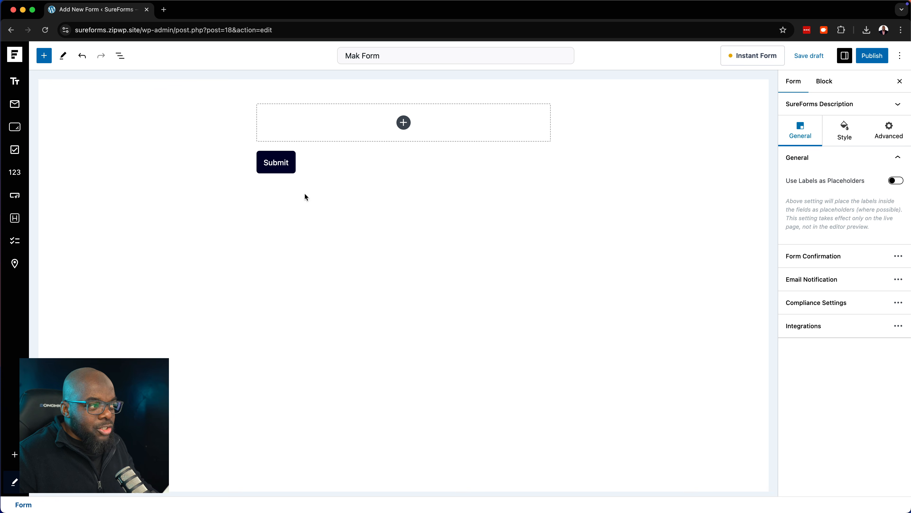
click(44, 56)
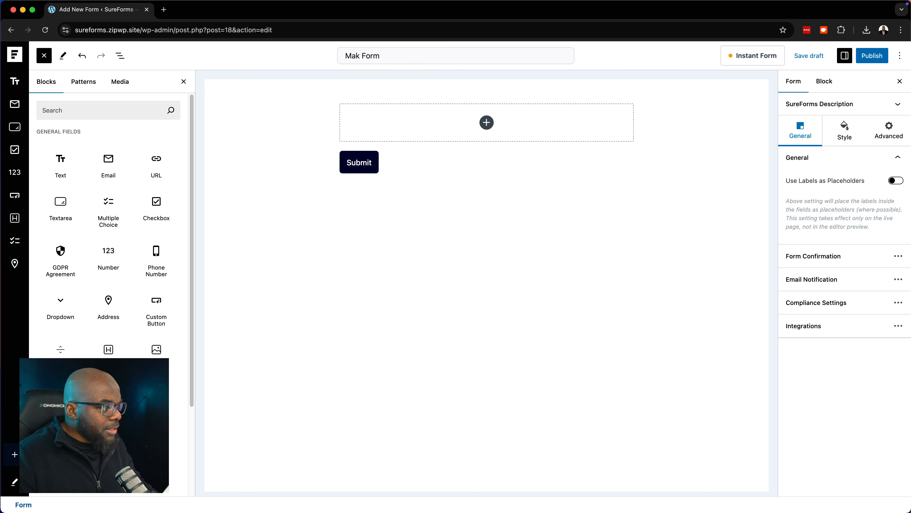
scroll(156, 395, down, 3)
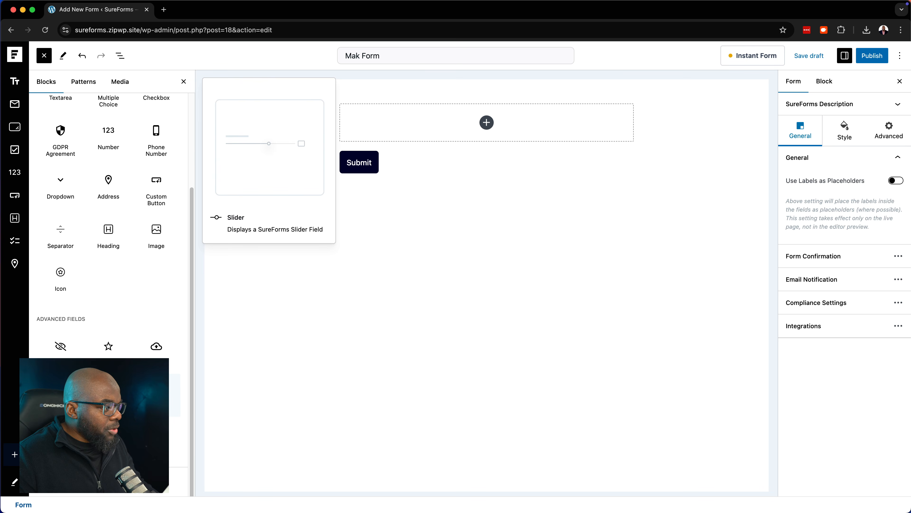
scroll(108, 252, up, 3)
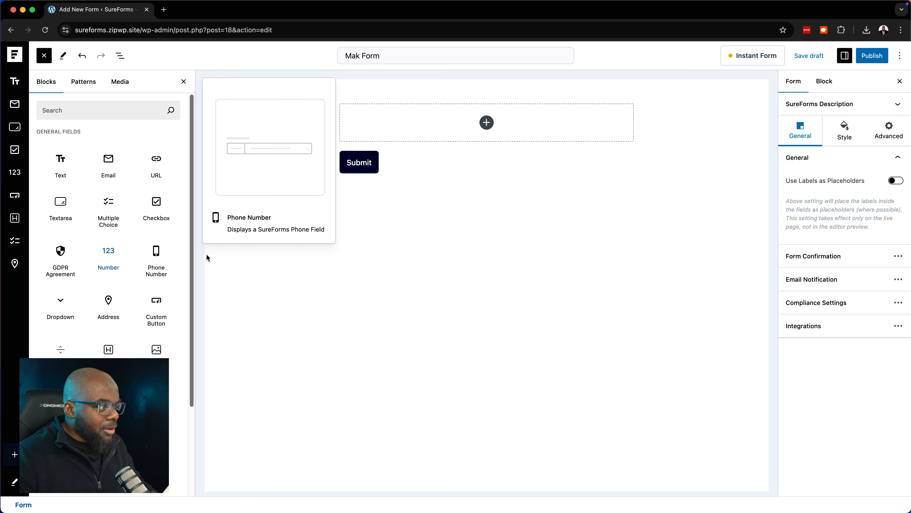
click(183, 81)
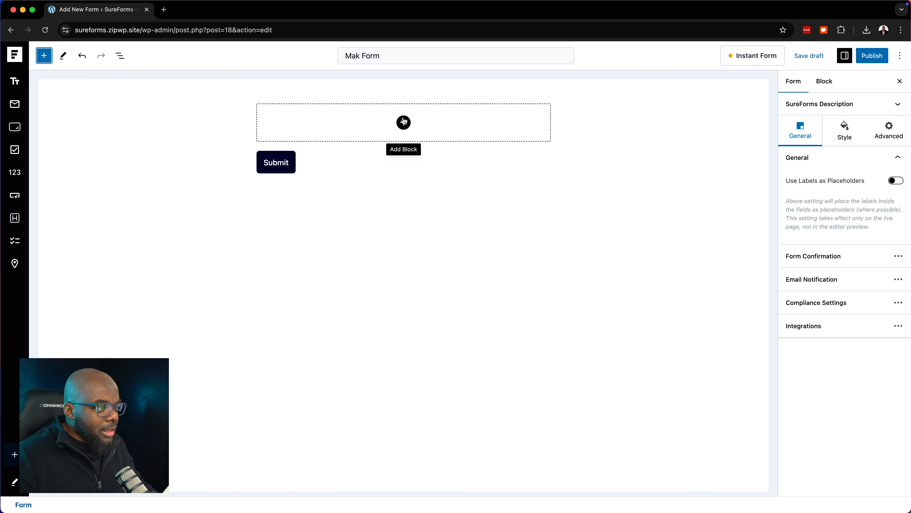
Insert an Email field above the Submit button in Mak Form and select it
click(404, 122)
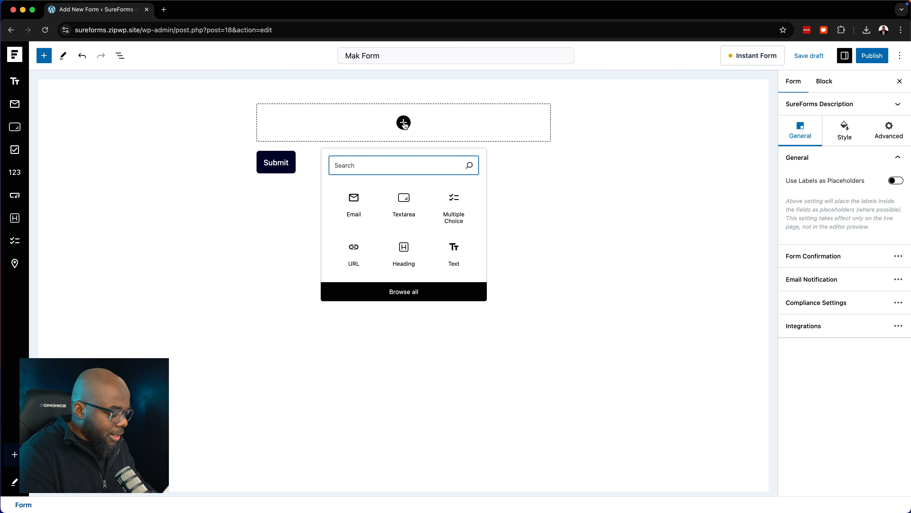
text(ema)
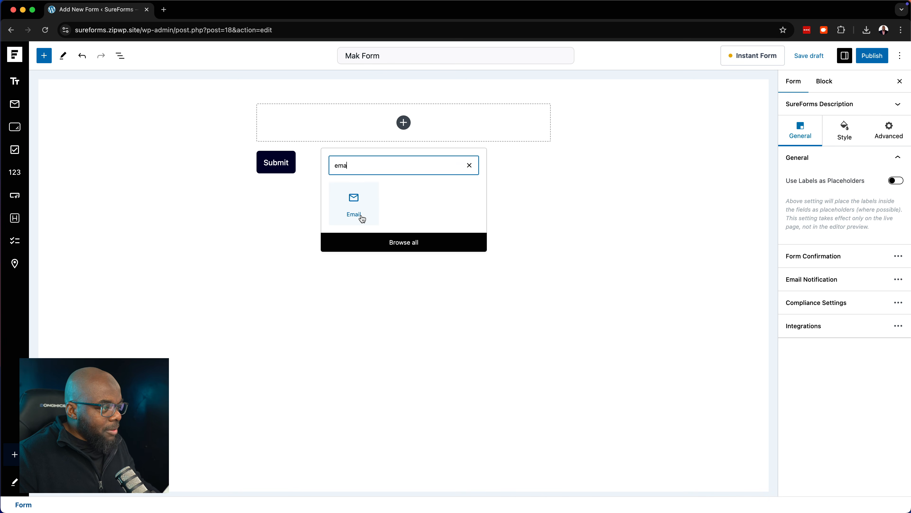
key(BackSpace)
key(BackSpace)
key(BackSpace)
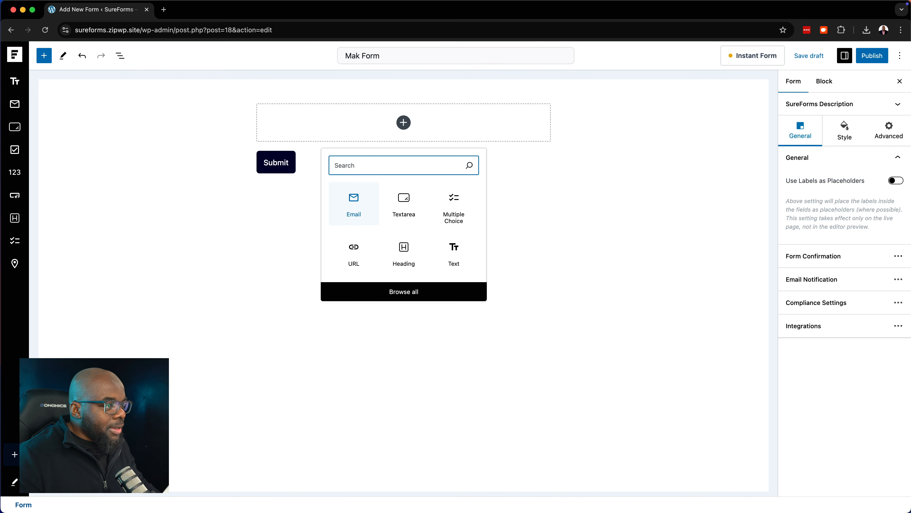
click(362, 214)
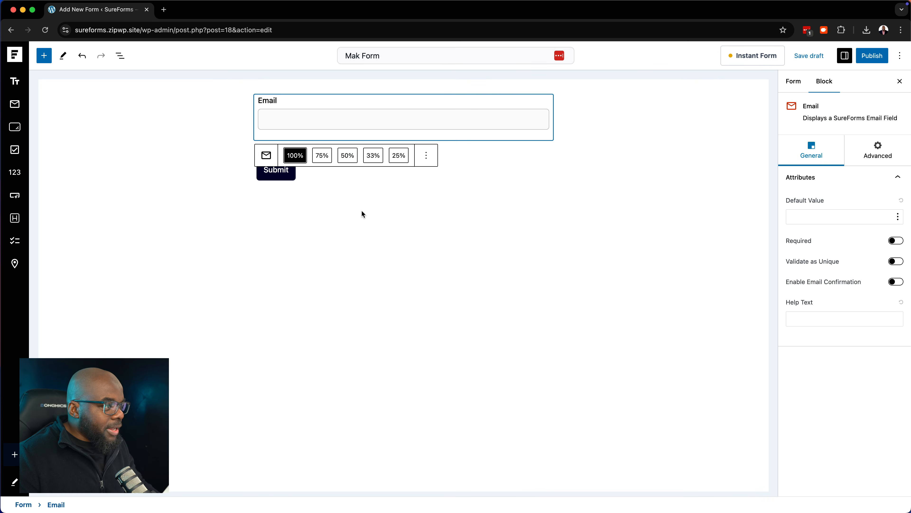
click(446, 195)
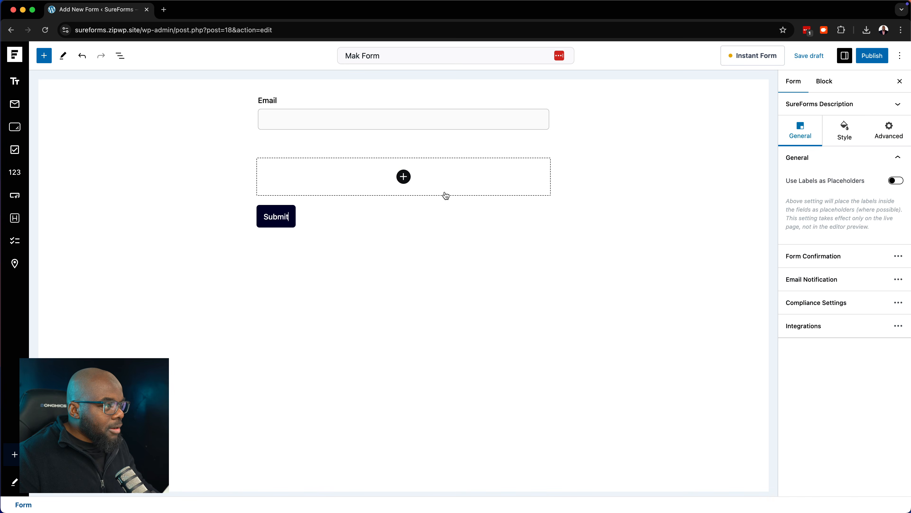
click(291, 108)
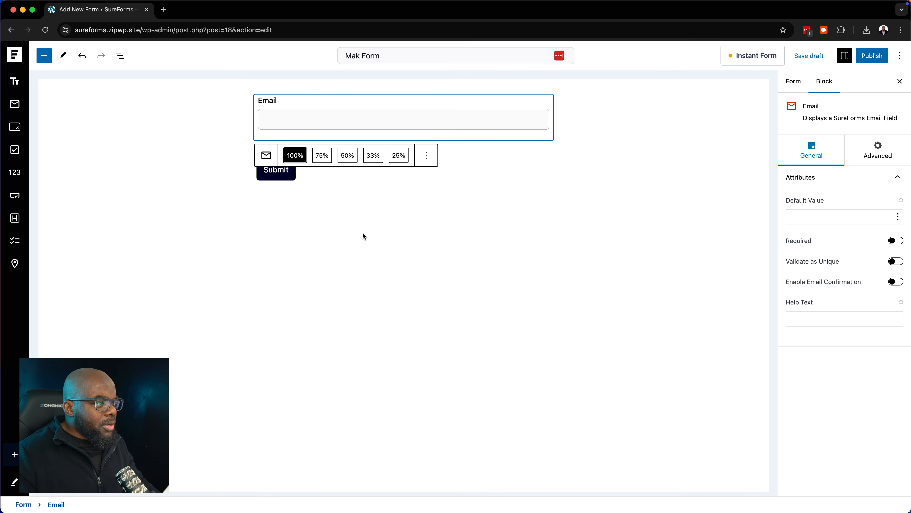
click(266, 156)
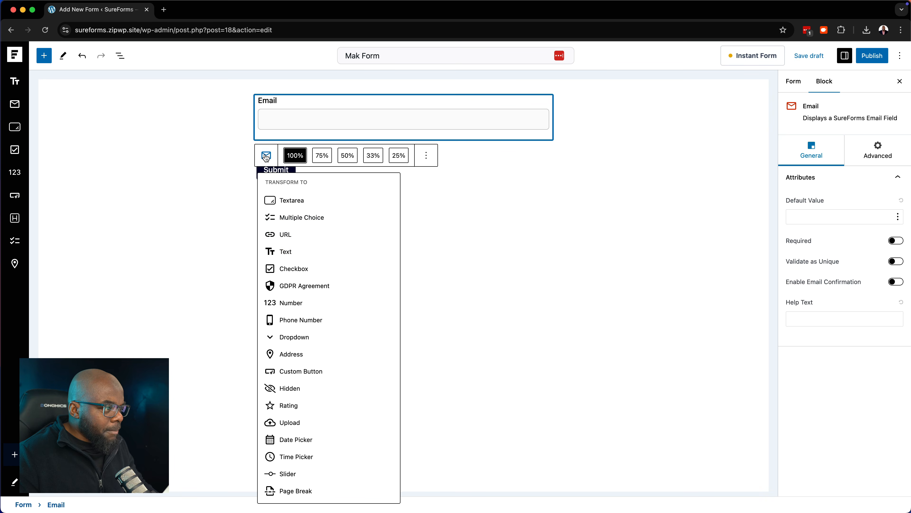
click(314, 273)
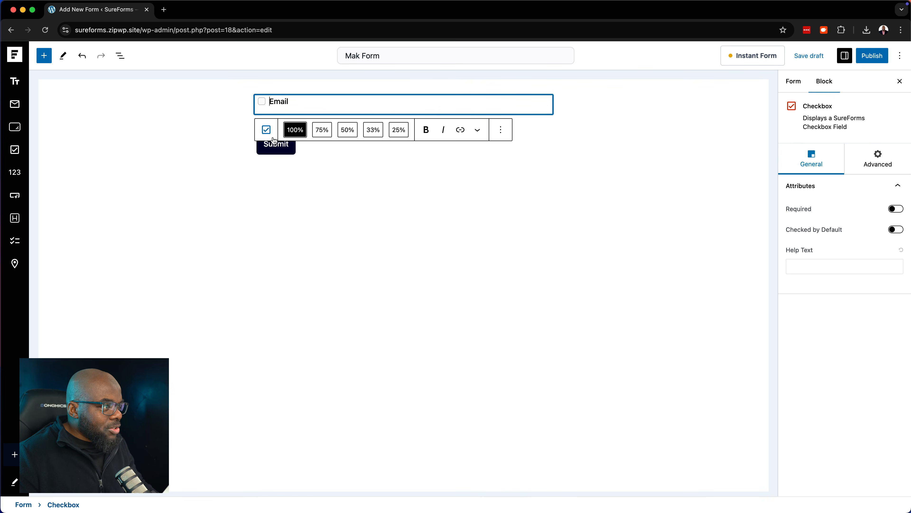
click(268, 130)
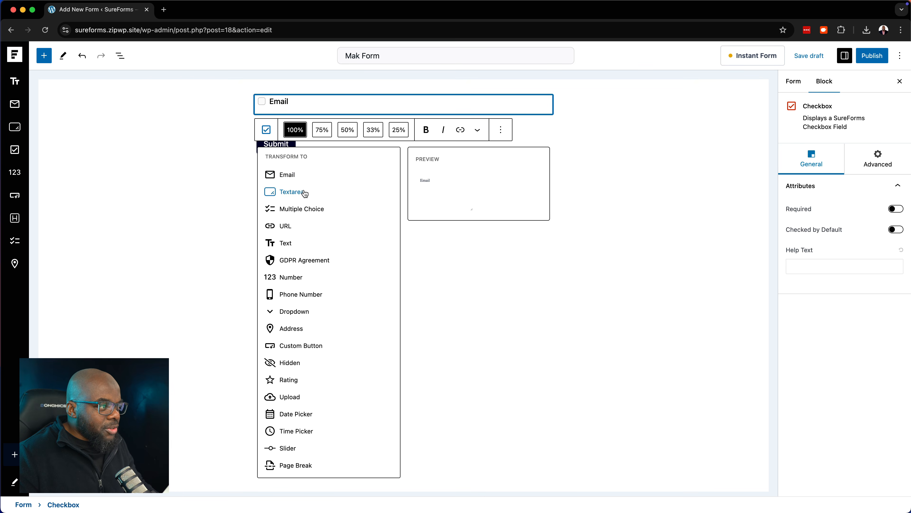
click(302, 176)
click(539, 216)
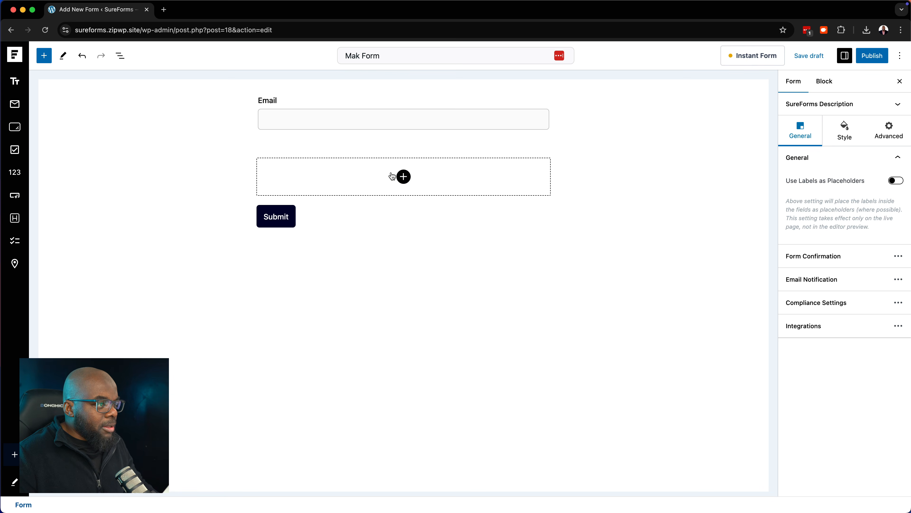
click(404, 177)
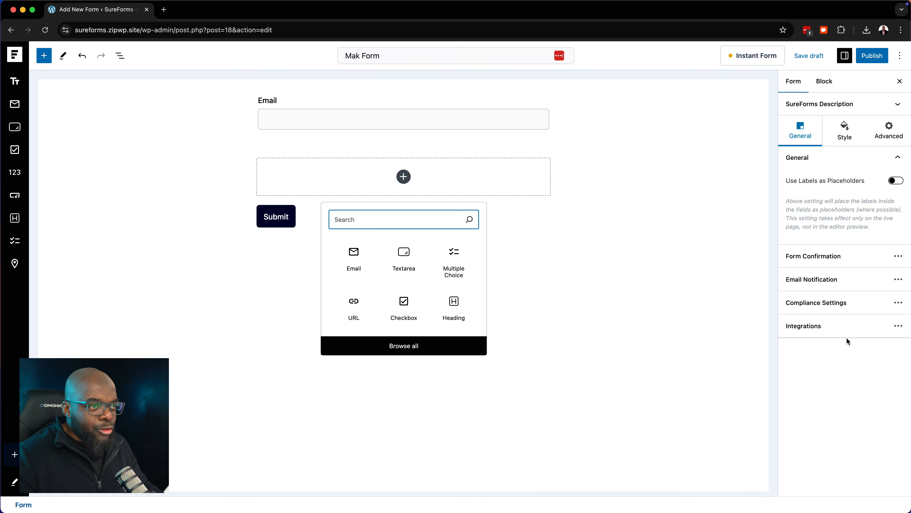
Make the Email field required, disable Validate as Unique, and leave email confirmation off
click(469, 112)
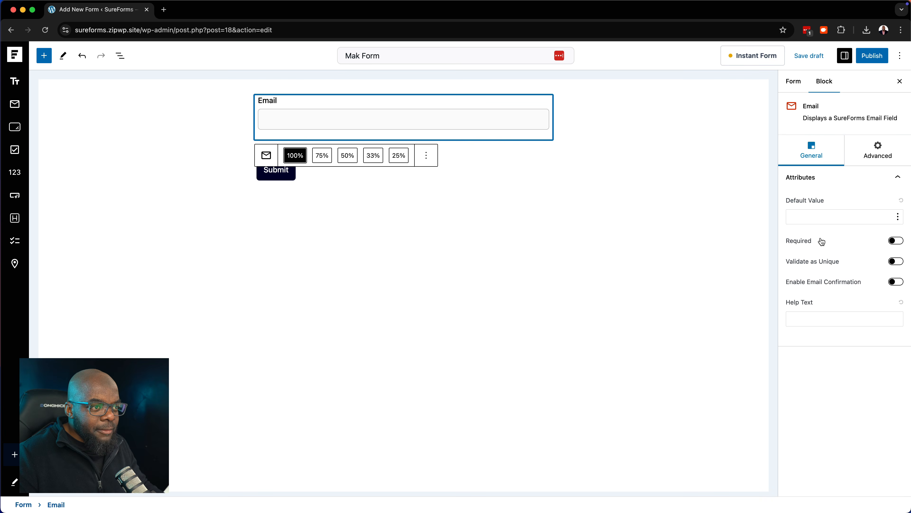
click(901, 242)
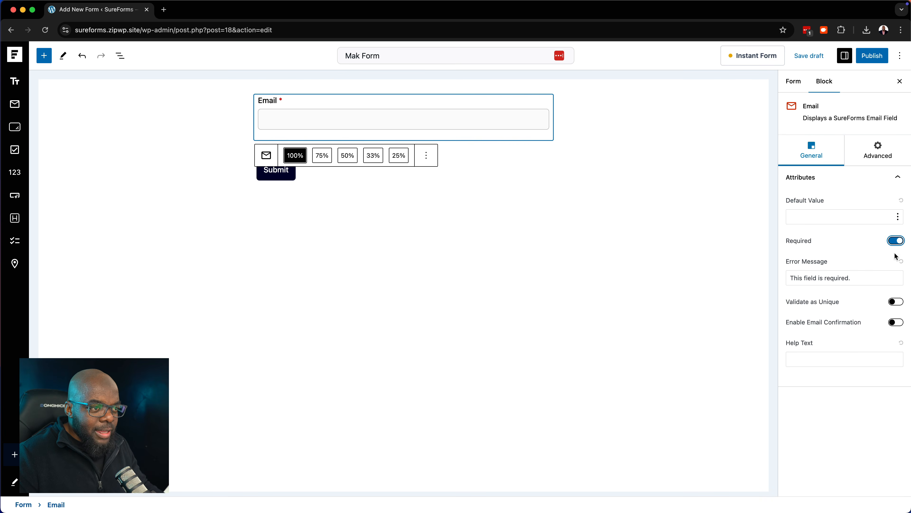
click(863, 279)
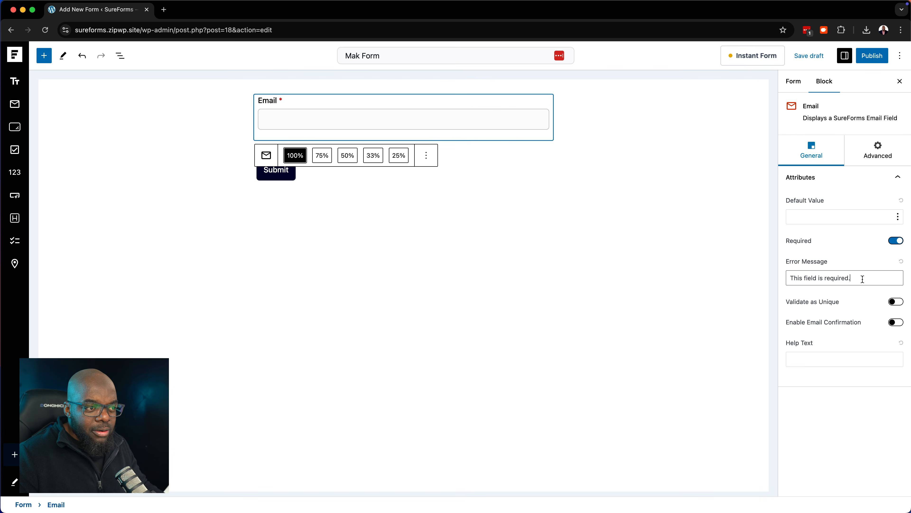
click(898, 303)
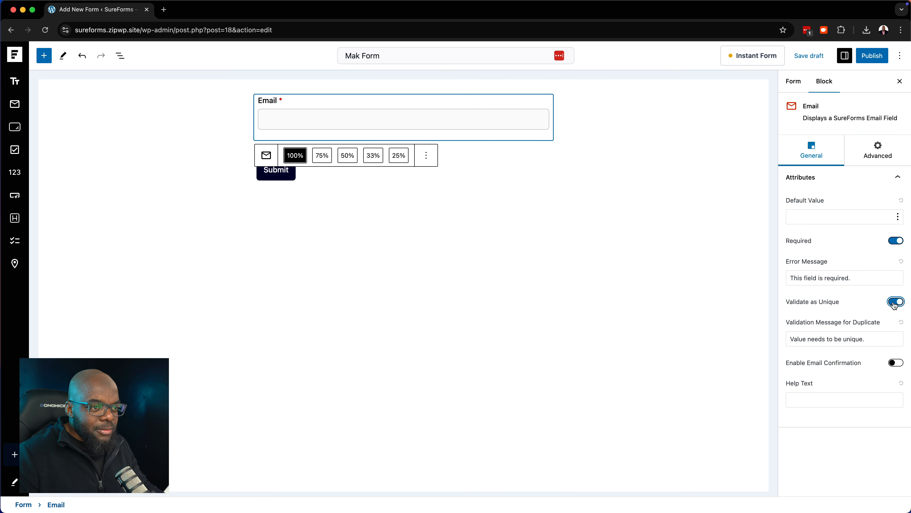
click(893, 303)
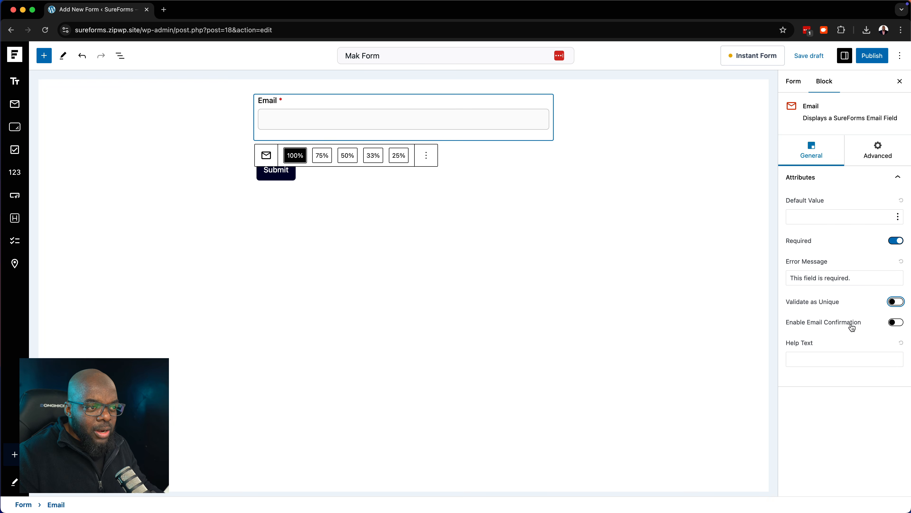
click(897, 322)
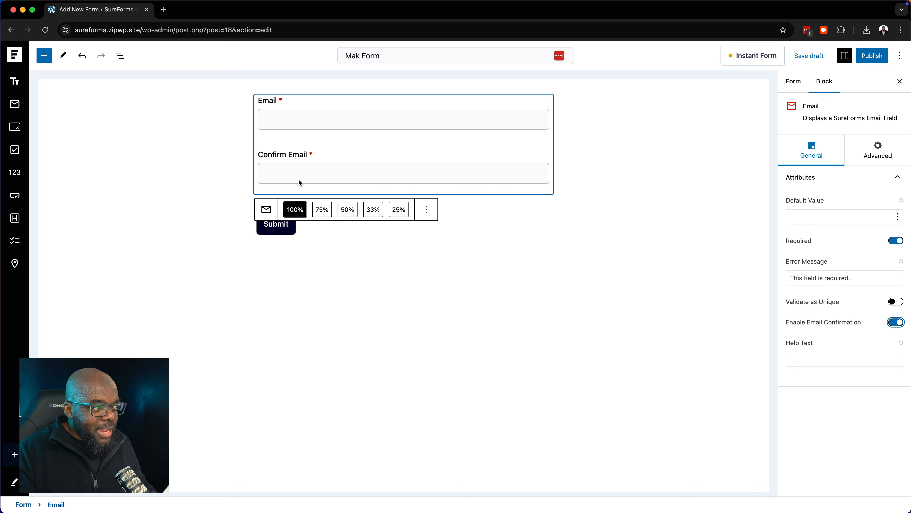
click(290, 121)
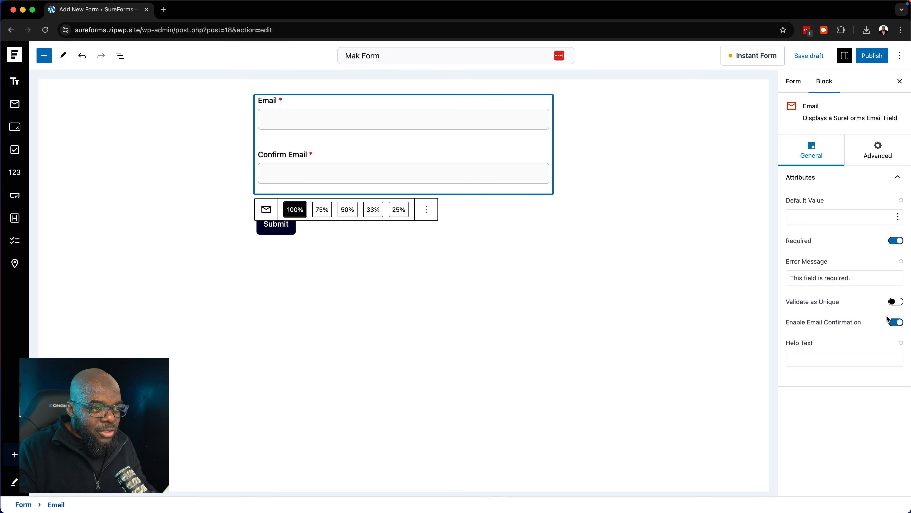
click(894, 324)
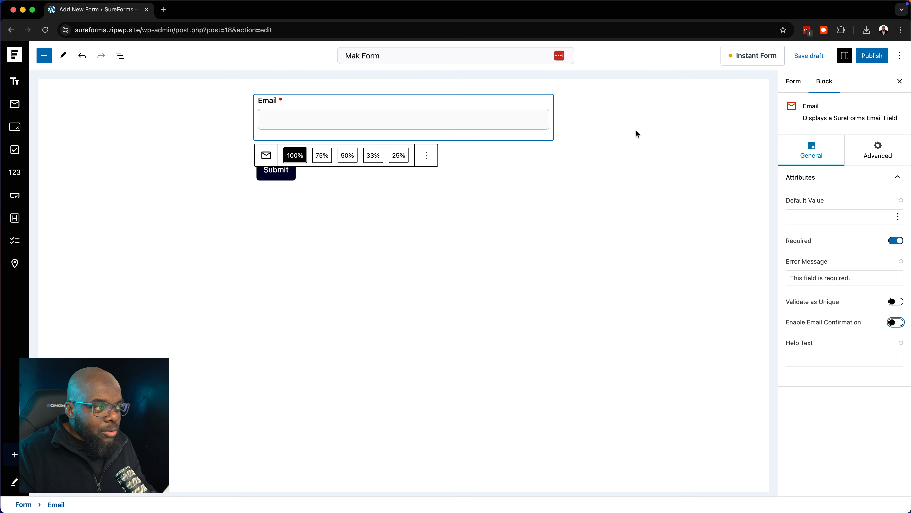
Enable Show conditional logic on the Email field, adding an Or group without any rules
click(888, 150)
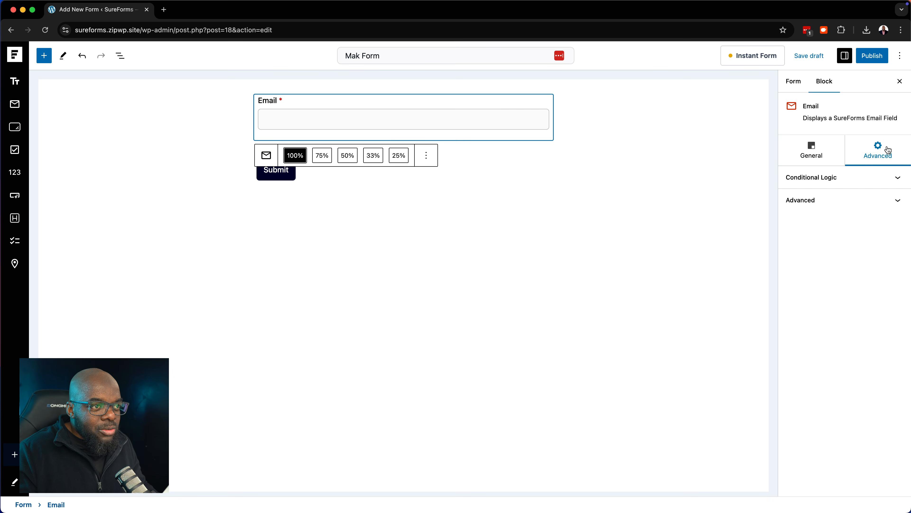
click(897, 177)
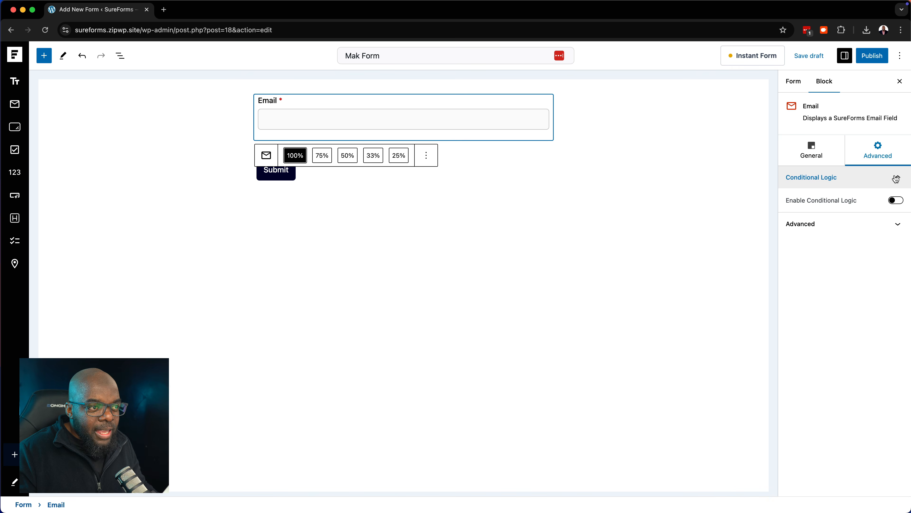
click(897, 201)
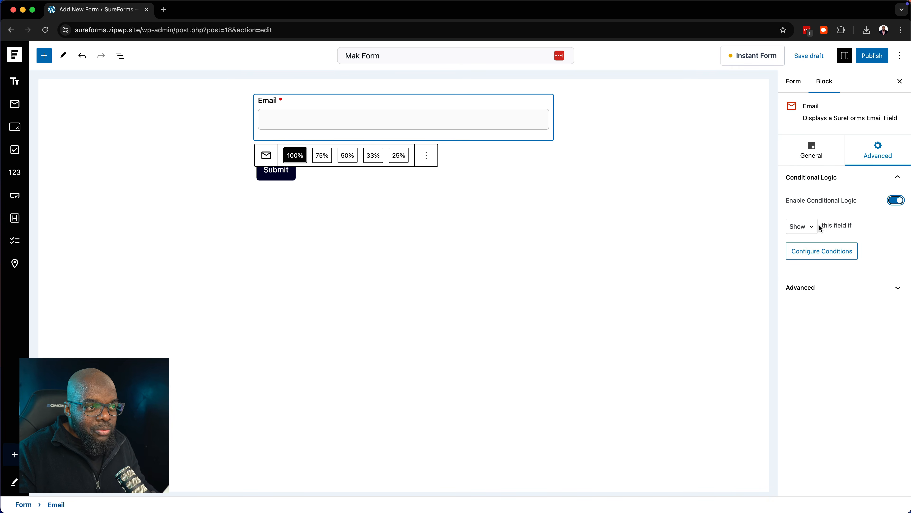
click(812, 228)
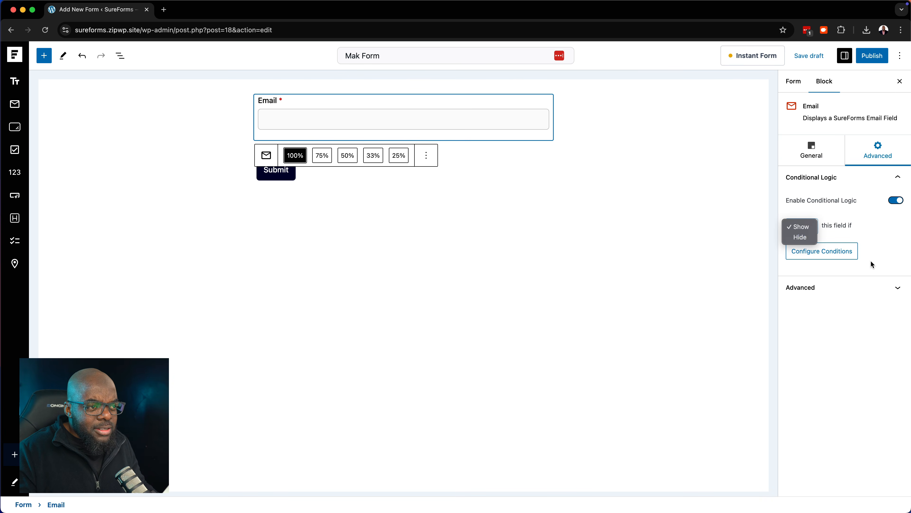
click(854, 254)
click(854, 254)
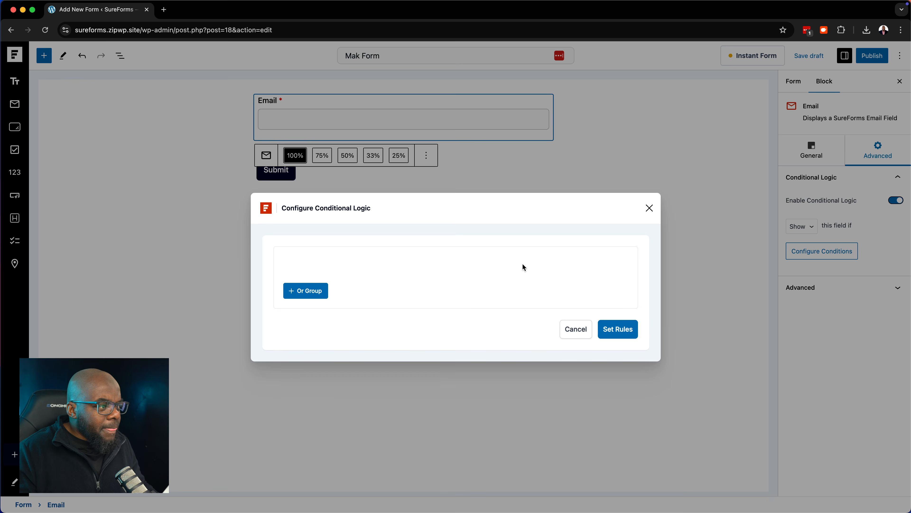
click(294, 297)
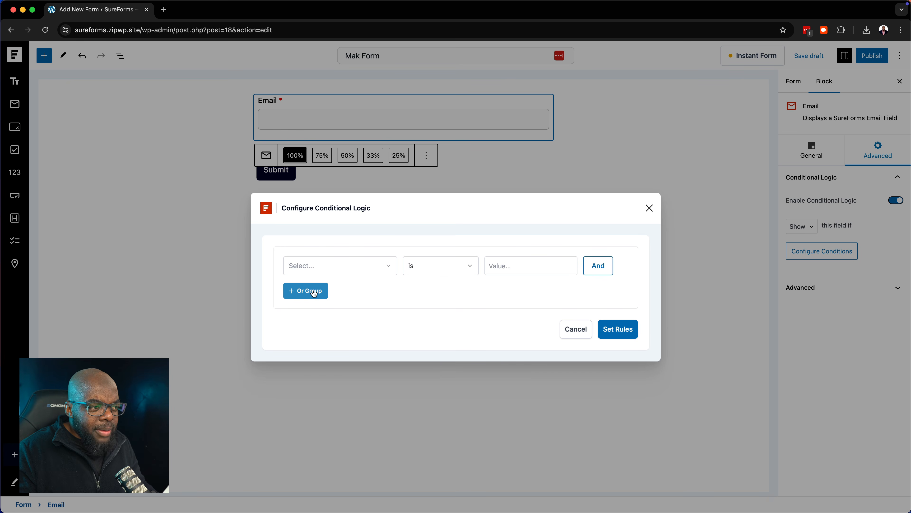
click(350, 271)
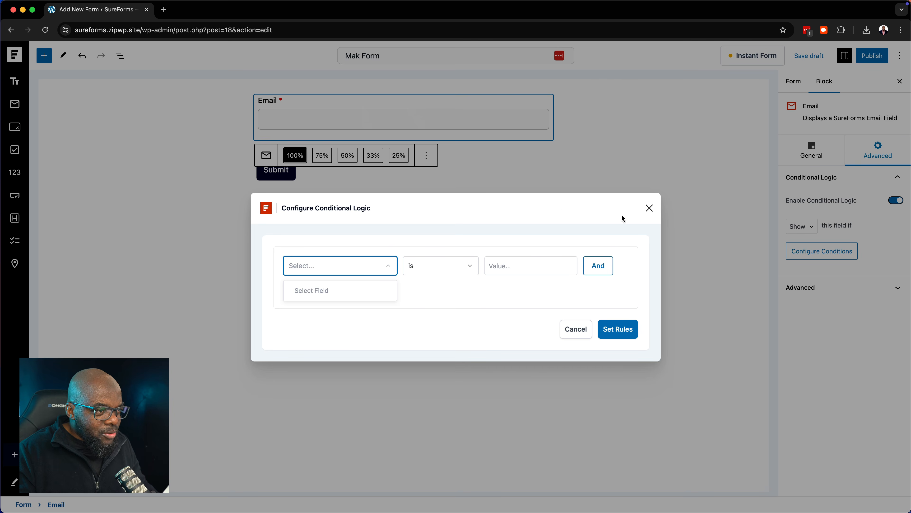
click(649, 208)
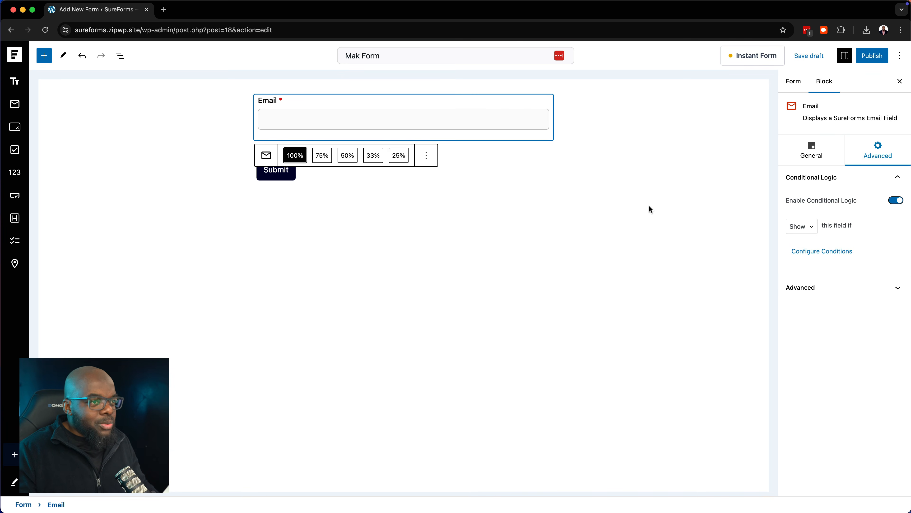
click(618, 152)
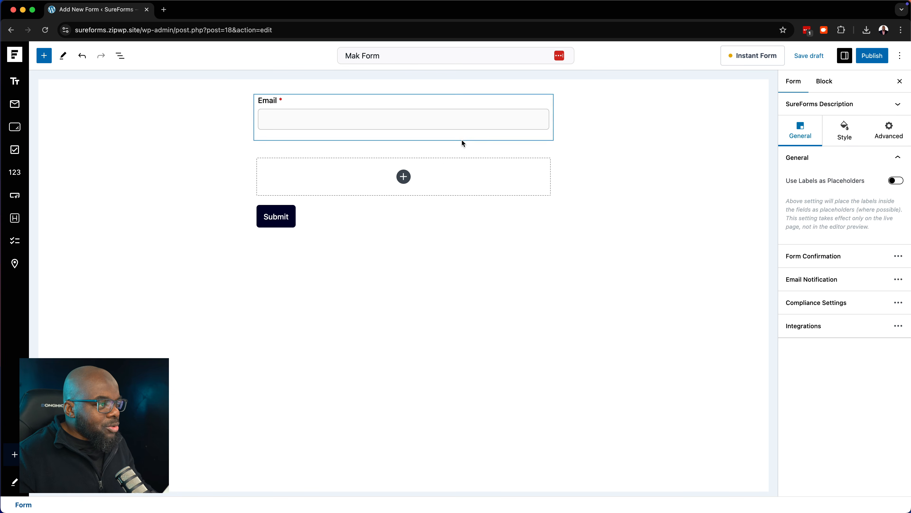
Insert a Textarea field below Email and set its rows to 1
click(404, 177)
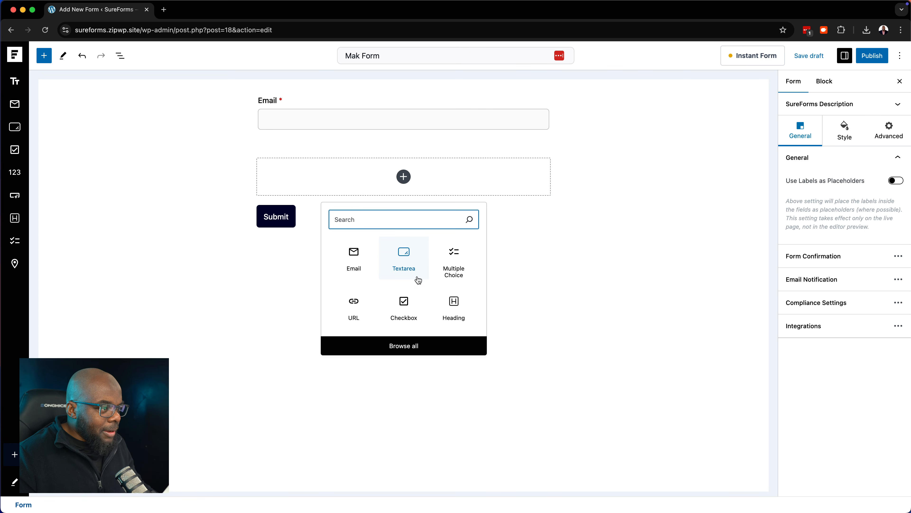
click(403, 261)
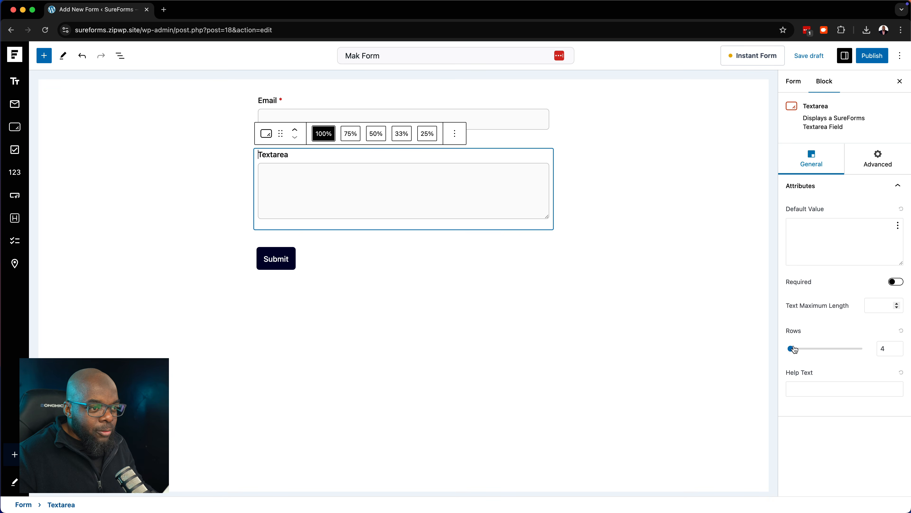
drag(791, 348, 803, 350)
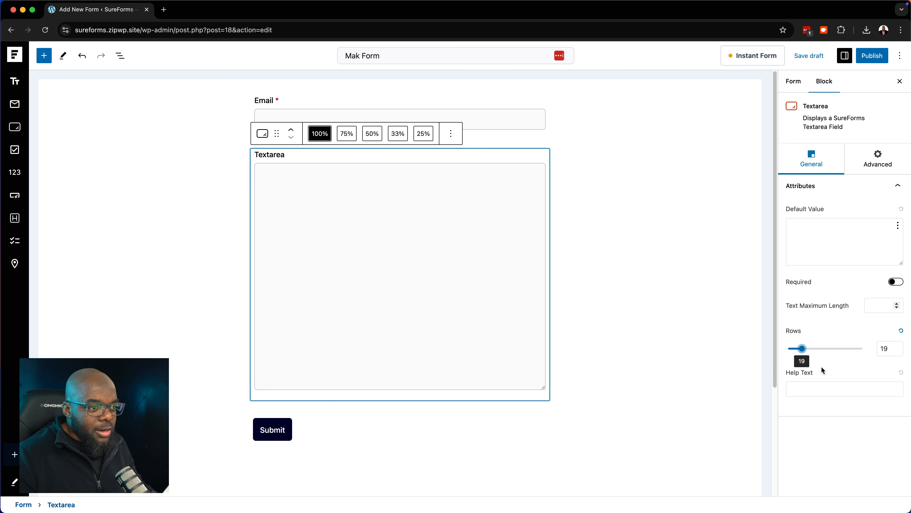
drag(802, 349, 783, 354)
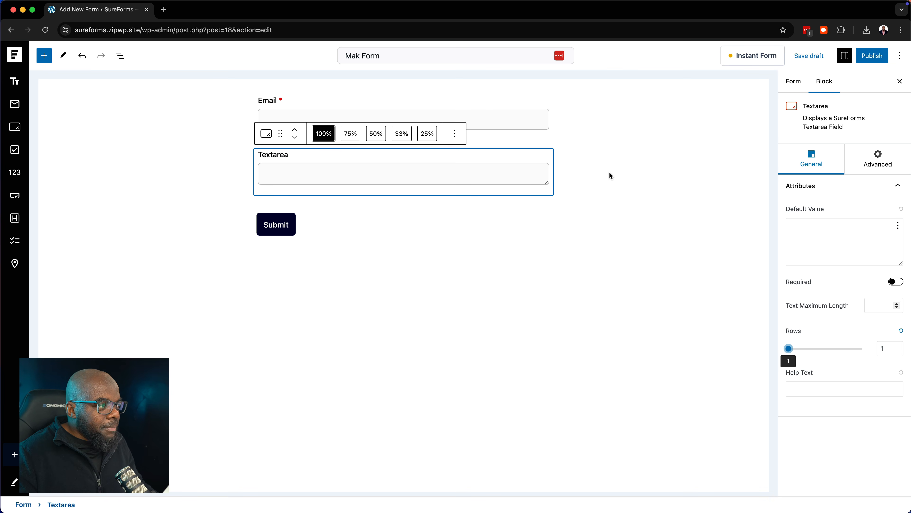
Label the text area 'Name' and make it required
click(277, 155)
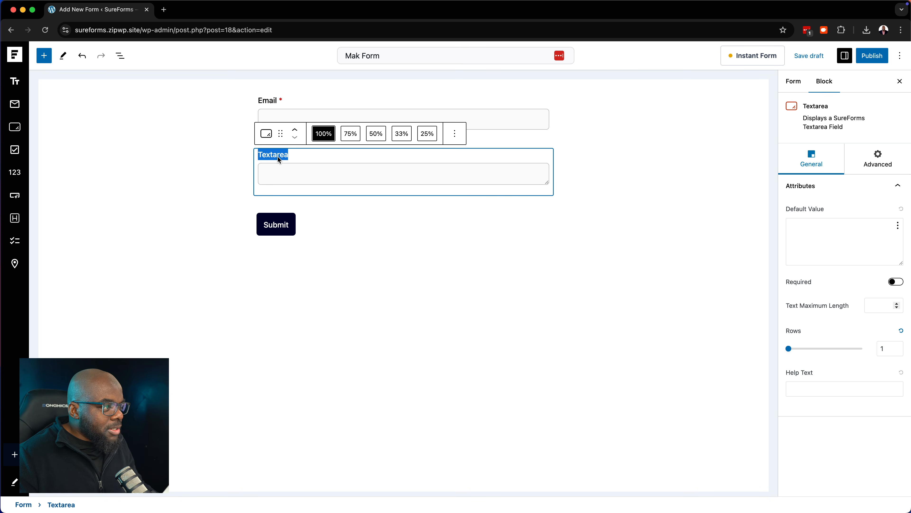
text(Name)
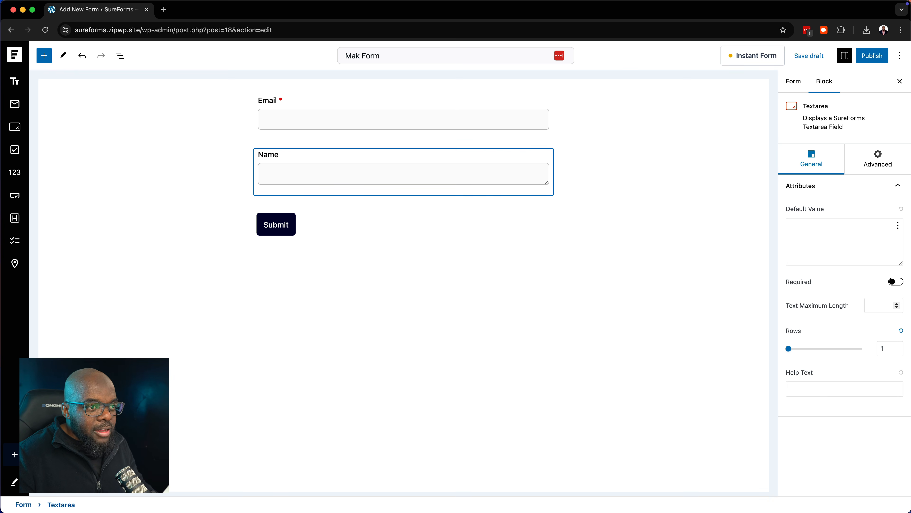
click(899, 282)
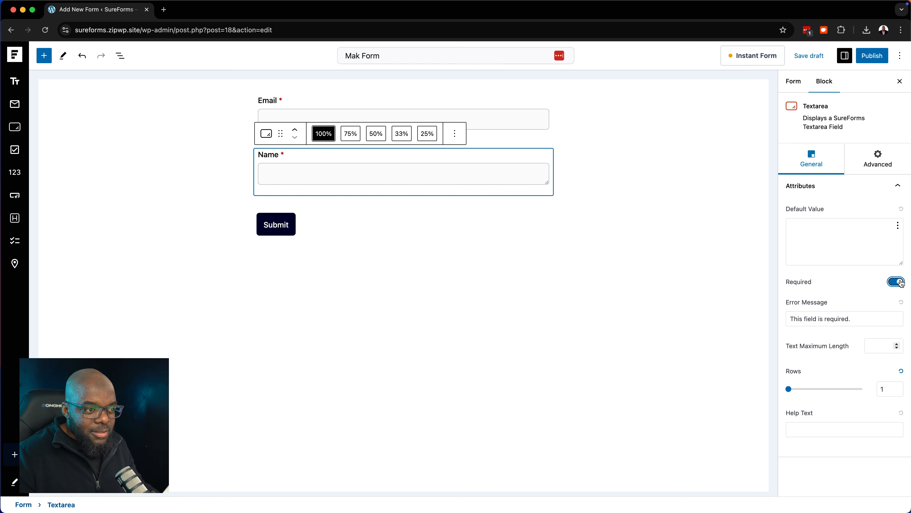
click(789, 389)
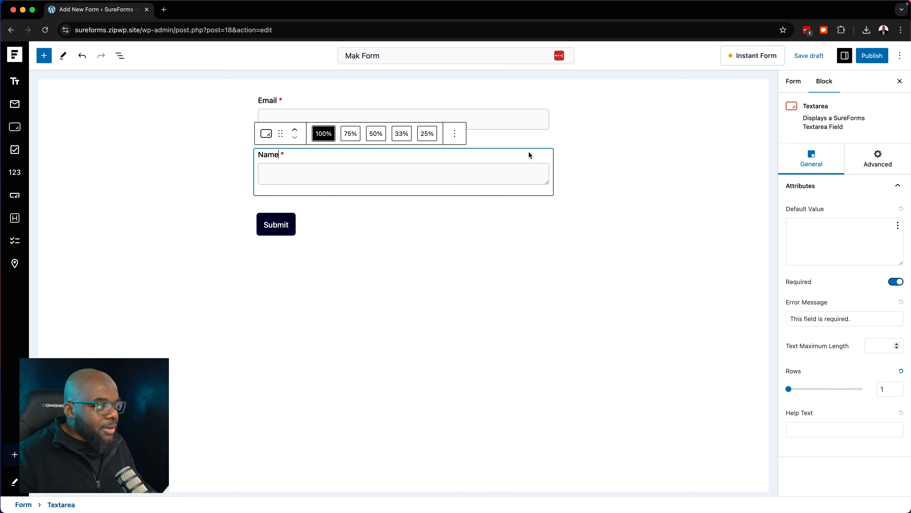
drag(528, 151, 527, 122)
click(581, 155)
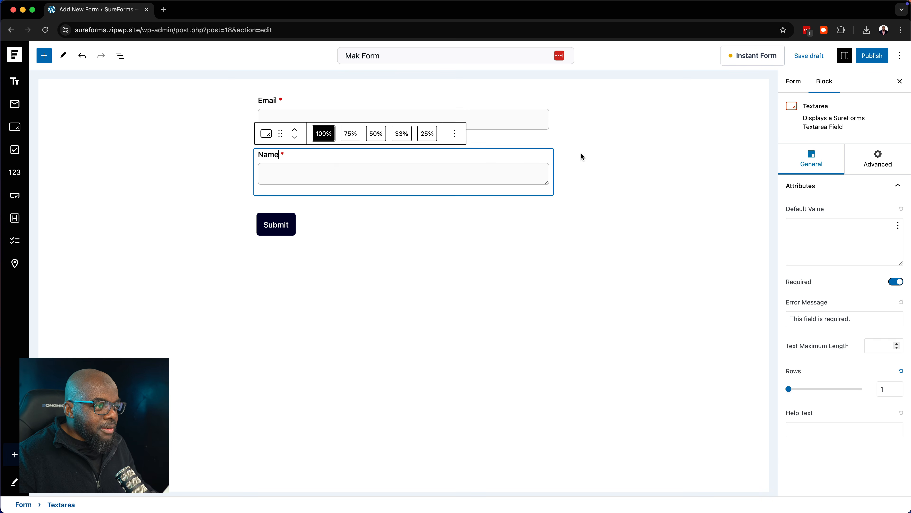
Place the Name field above the Email field, then deselect it
click(280, 157)
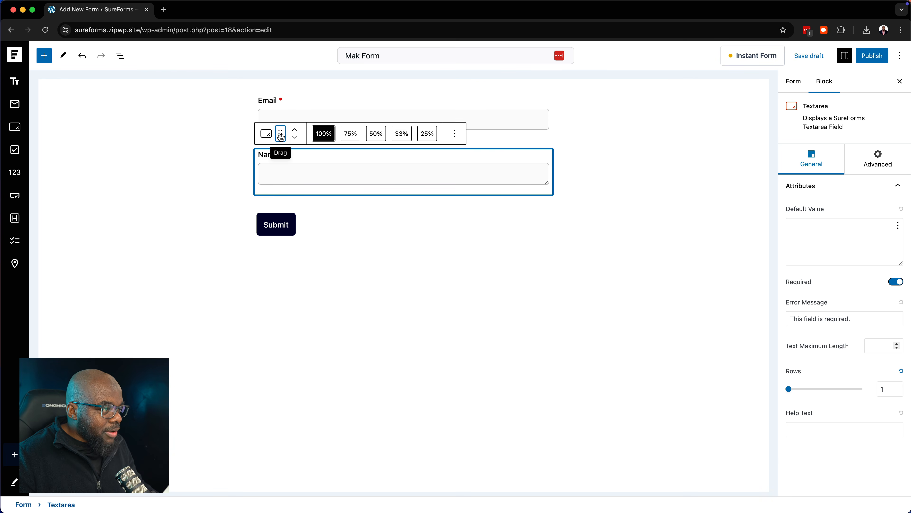
drag(281, 137, 281, 97)
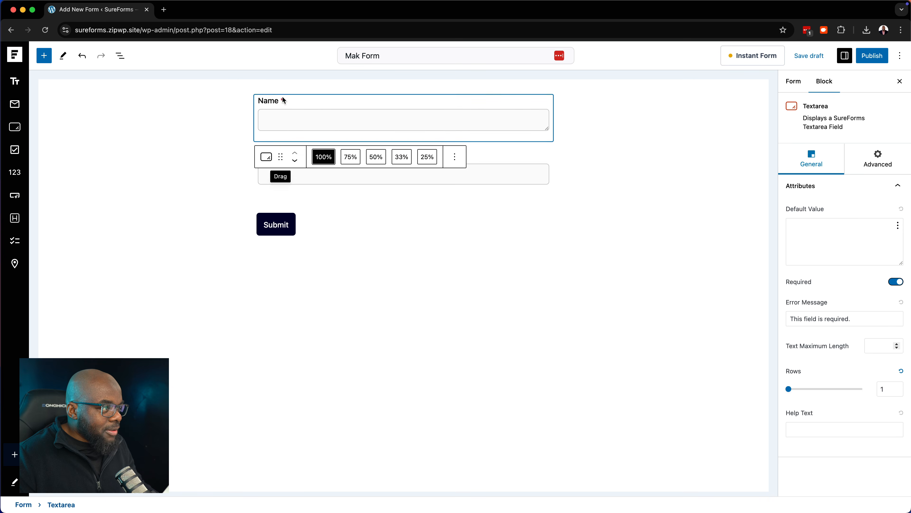
click(446, 225)
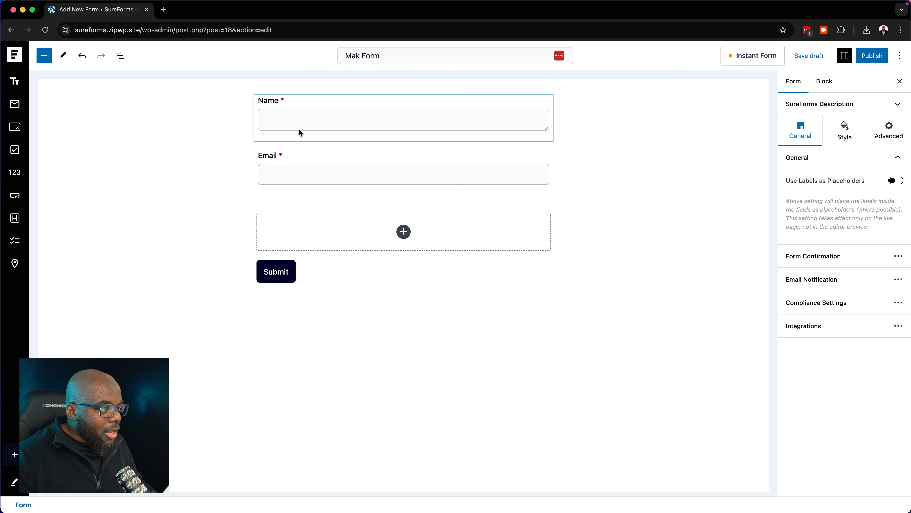
click(299, 104)
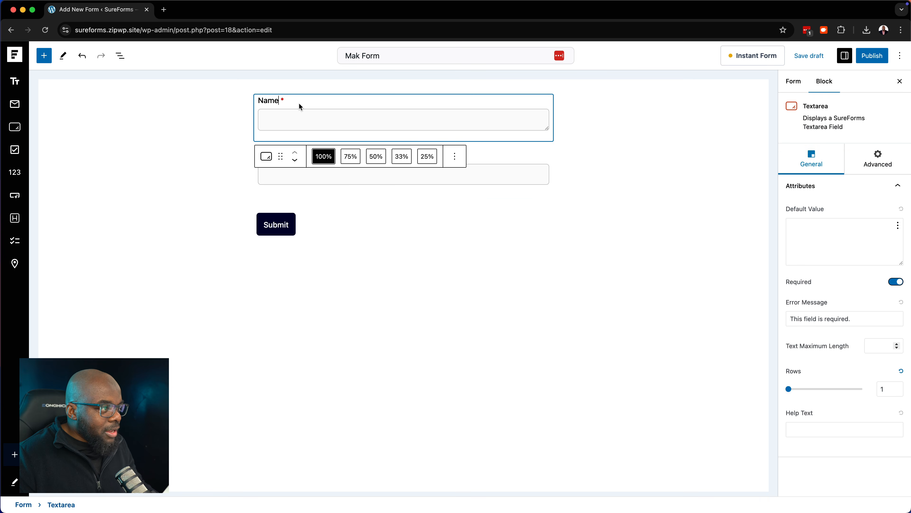
click(295, 161)
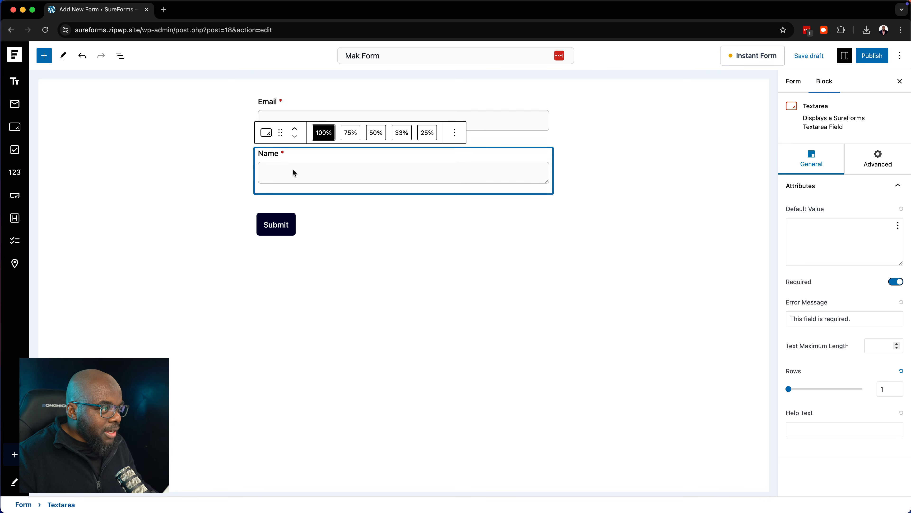
click(294, 129)
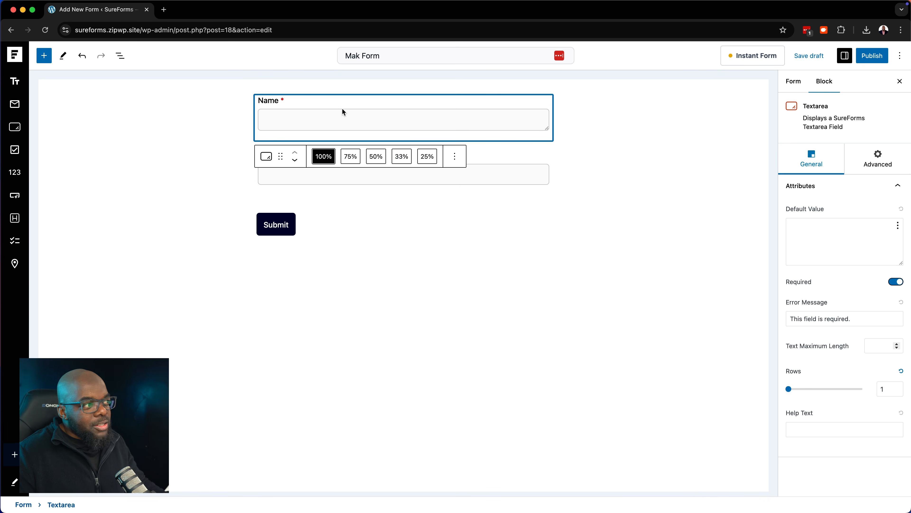
click(604, 140)
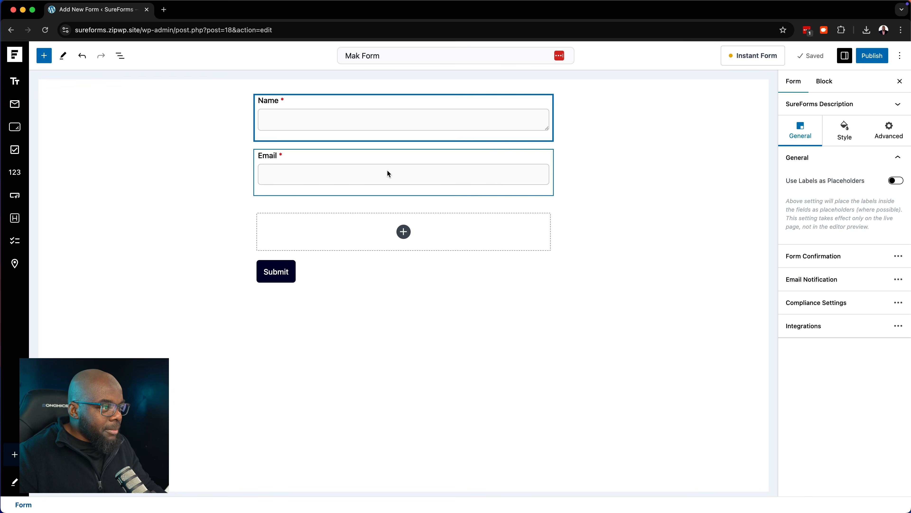
Insert a Multiple Choice field and rename its first option to Red
click(403, 232)
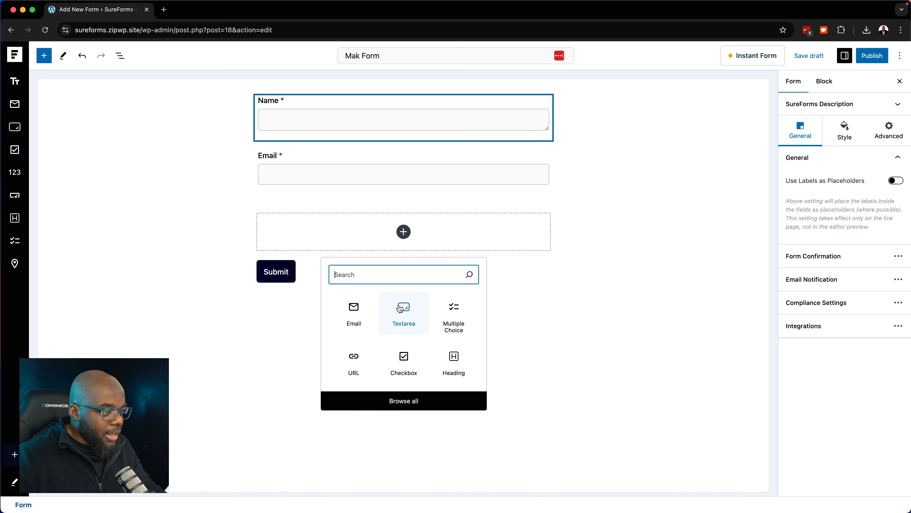
click(460, 319)
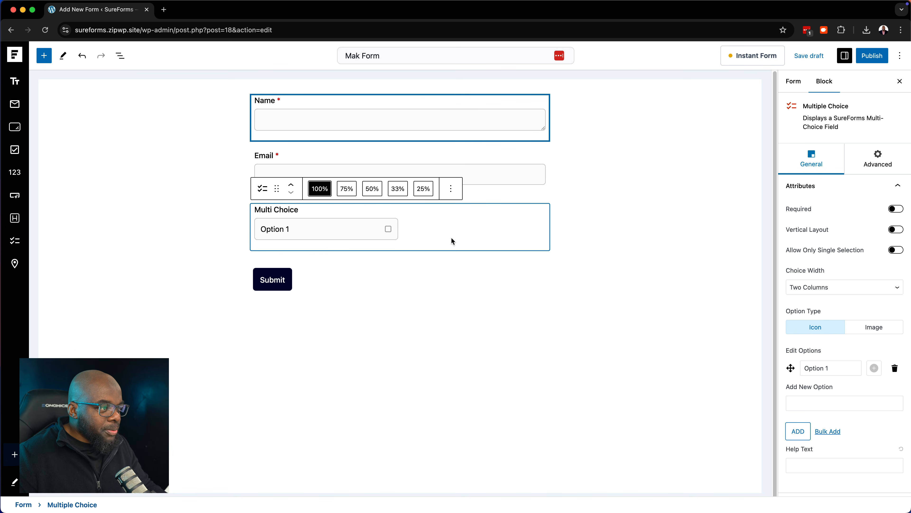
click(843, 368)
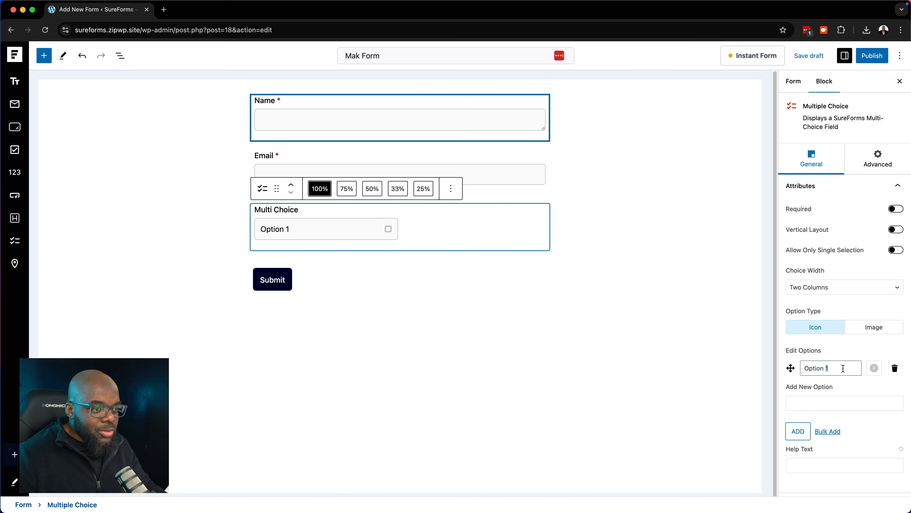
key(super+a)
text(Re)
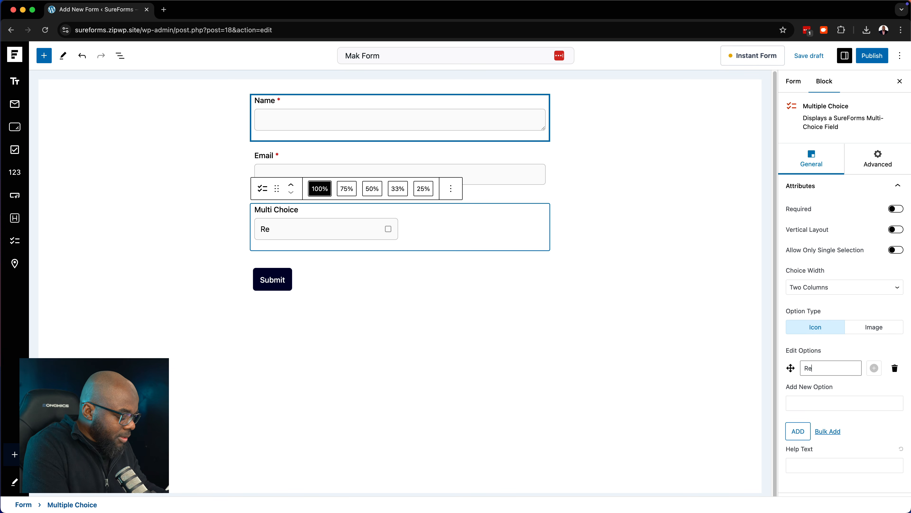
text(d)
Add Blue, Black and Yellow as further choices
click(878, 404)
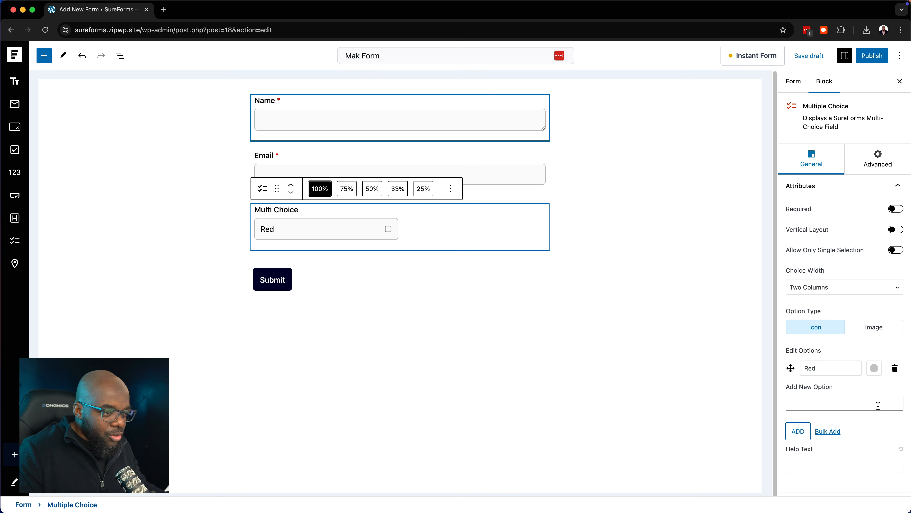
text(Bl)
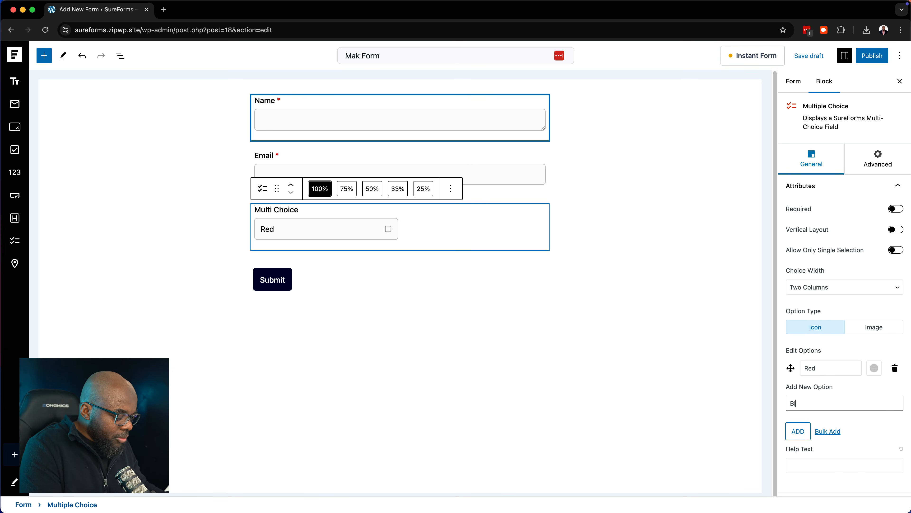
text(ue)
click(797, 432)
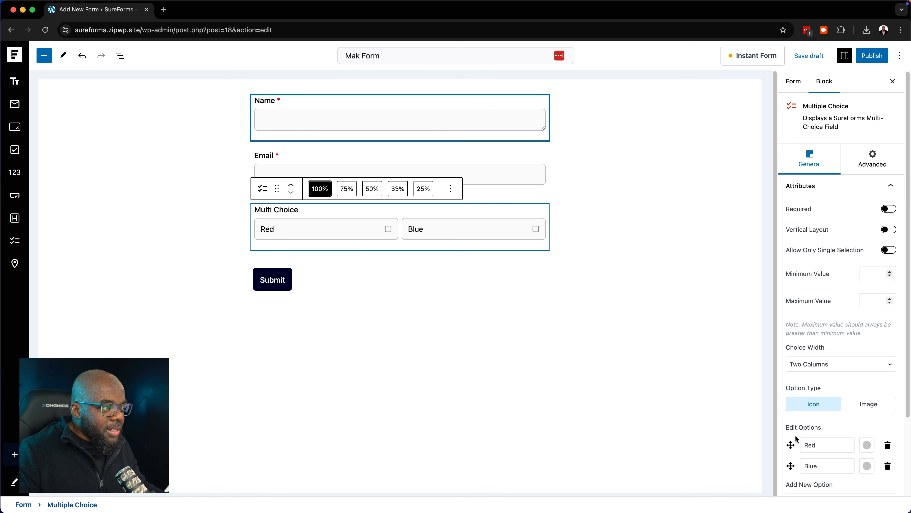
scroll(796, 435, down, 2)
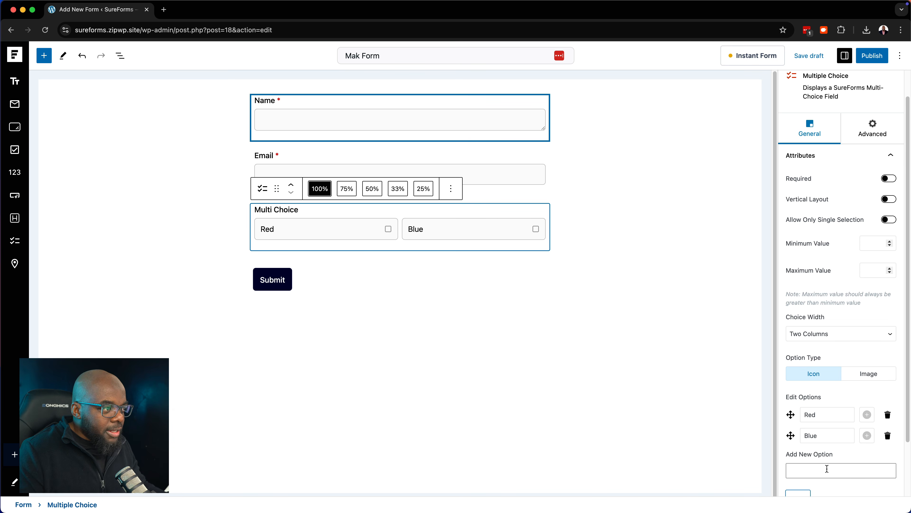
click(827, 469)
text(Black)
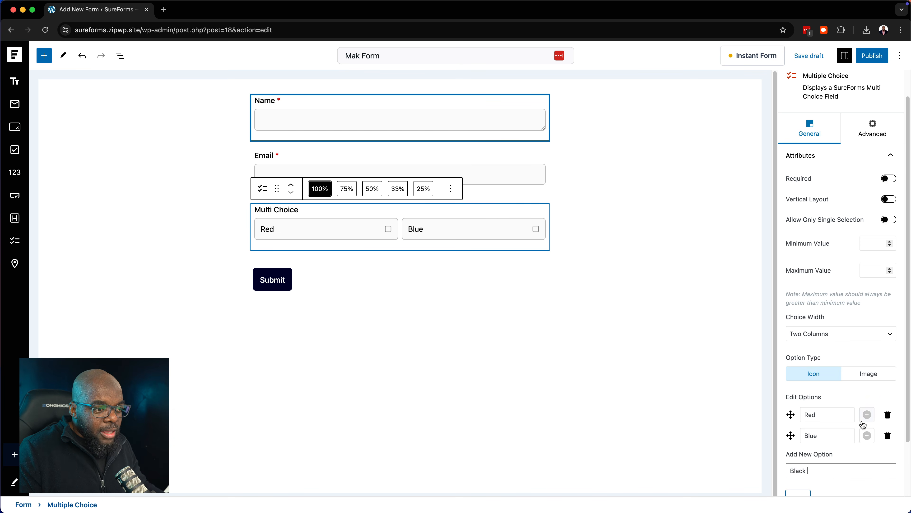
scroll(860, 421, down, 3)
click(798, 433)
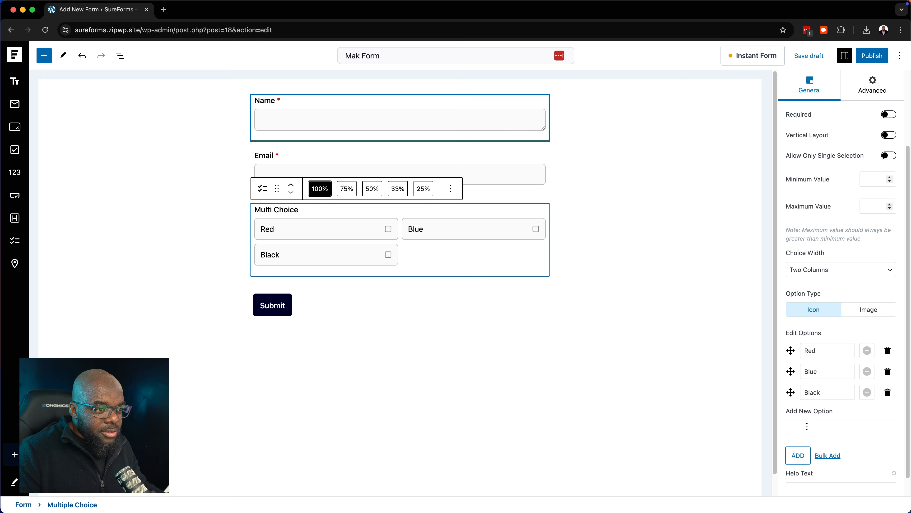
text(Yellow)
click(800, 462)
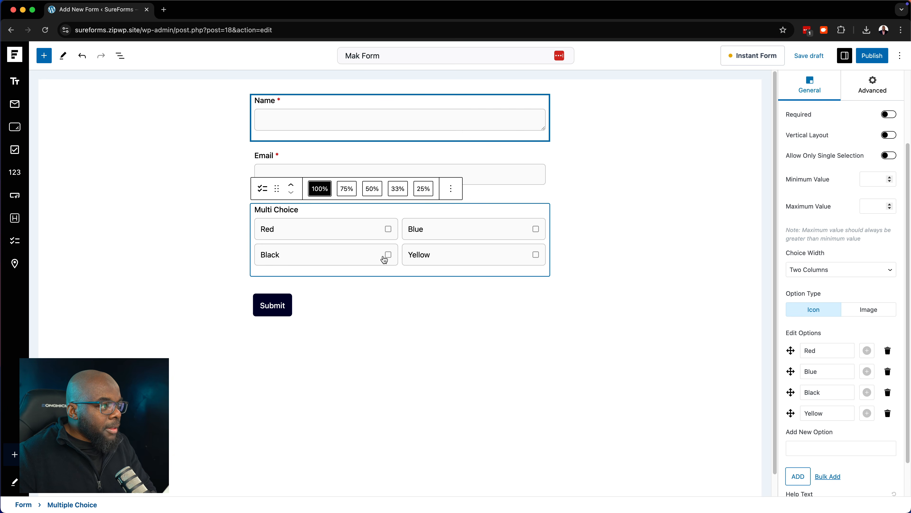
Replace the Multi Choice label with 'What's The Color Of My Bike?'
click(294, 209)
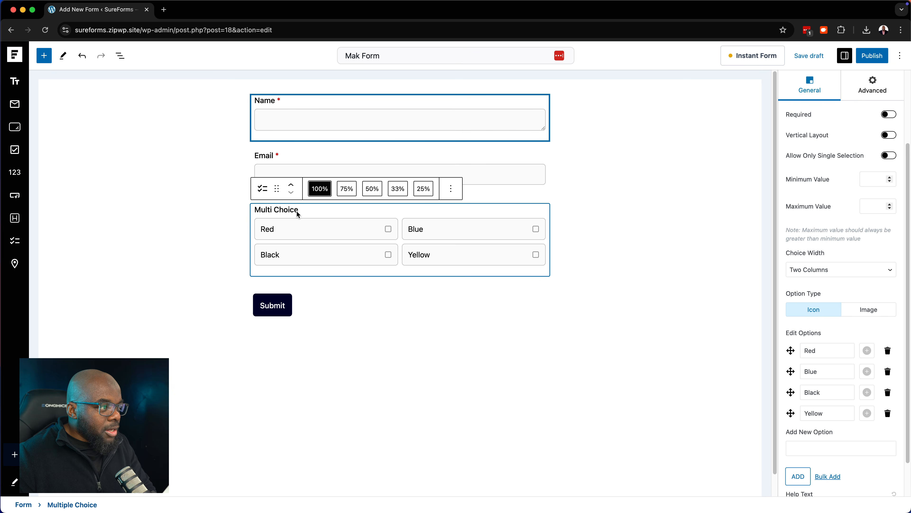
triple_click(298, 214)
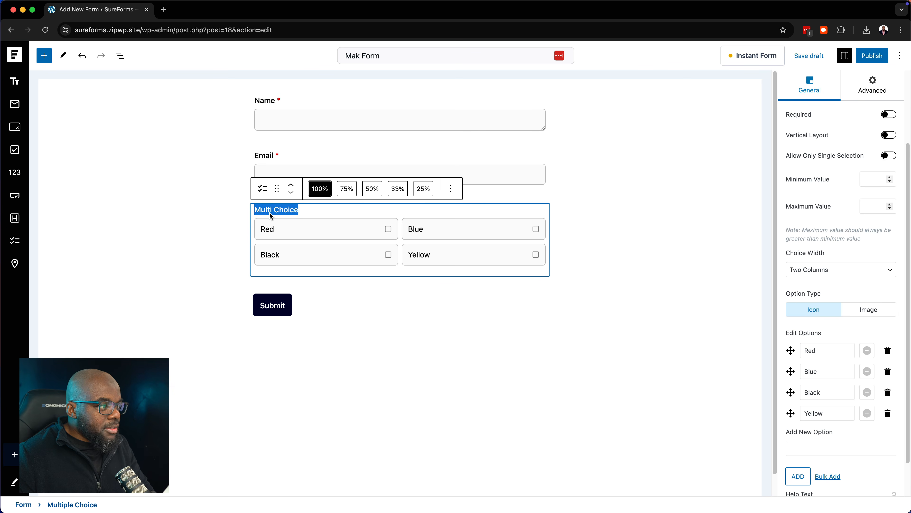
mouse_move(669, 3)
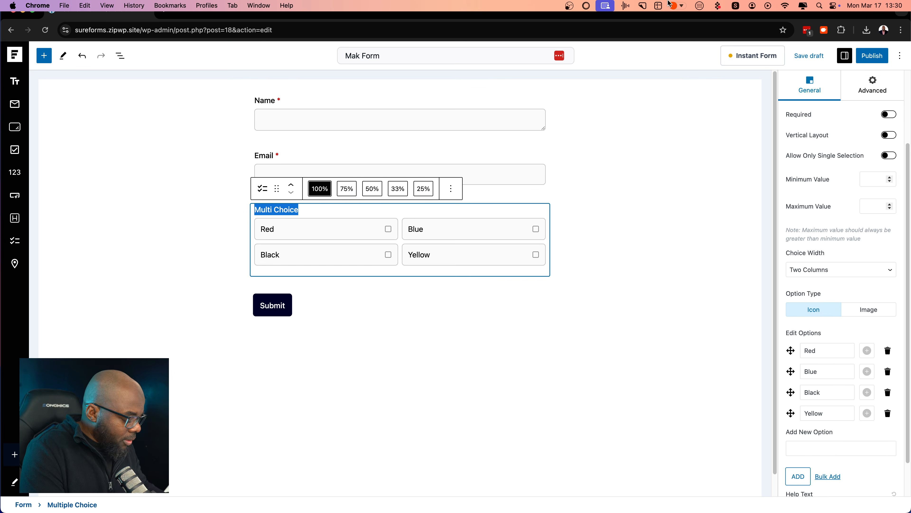
text(What's The Color Of My Bike?)
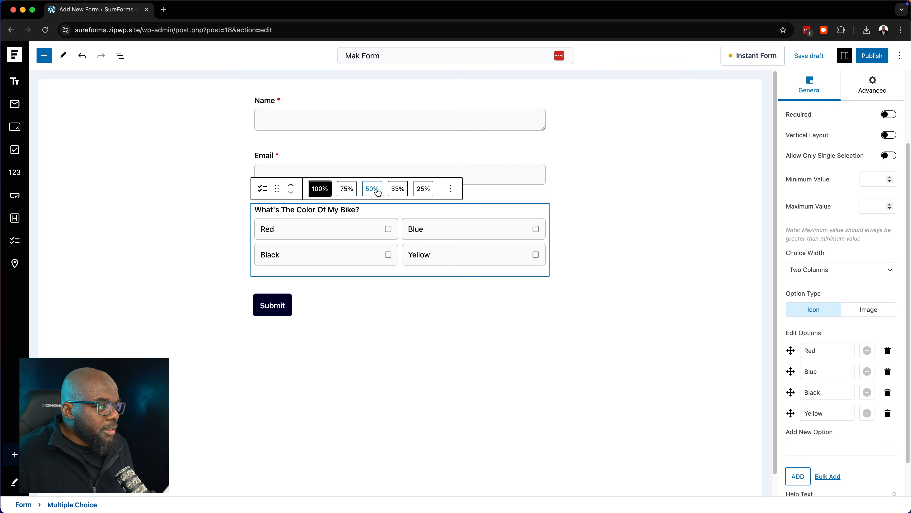
Make the bike question required and single-selection, keeping the non-vertical layout
click(389, 231)
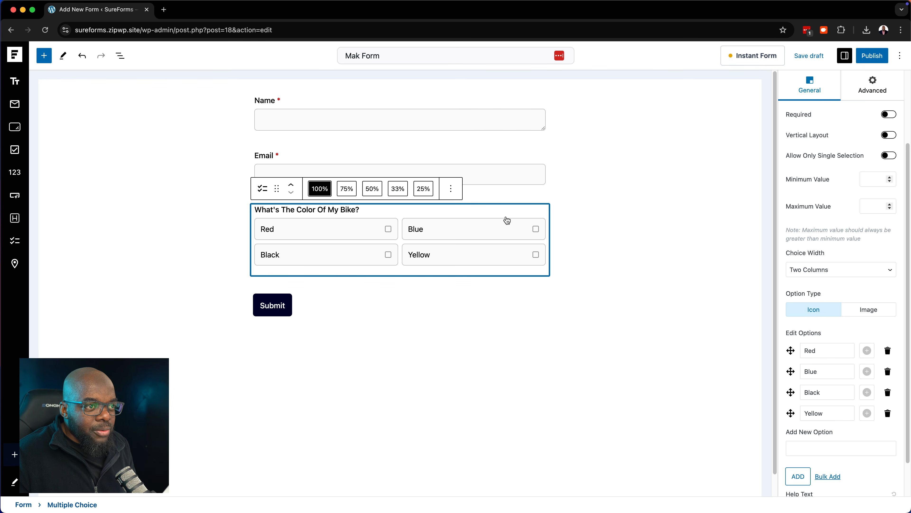
scroll(865, 259, up, 5)
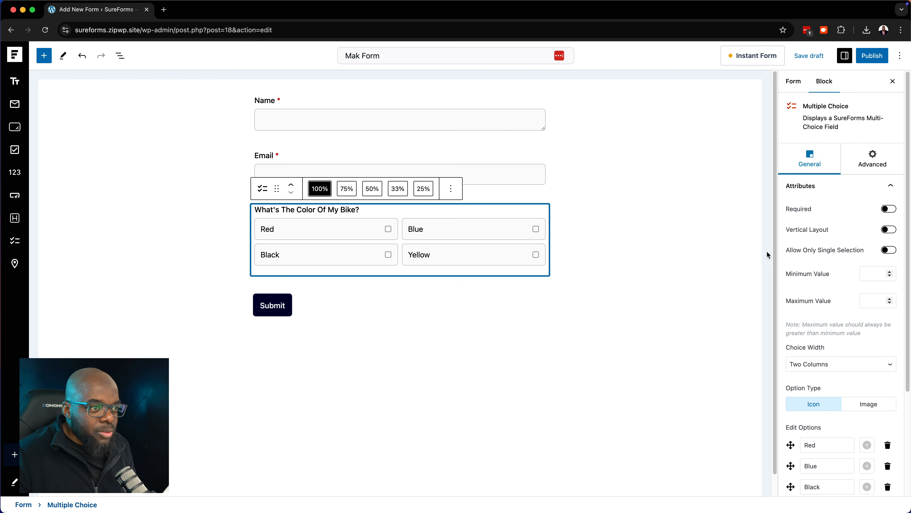
click(890, 209)
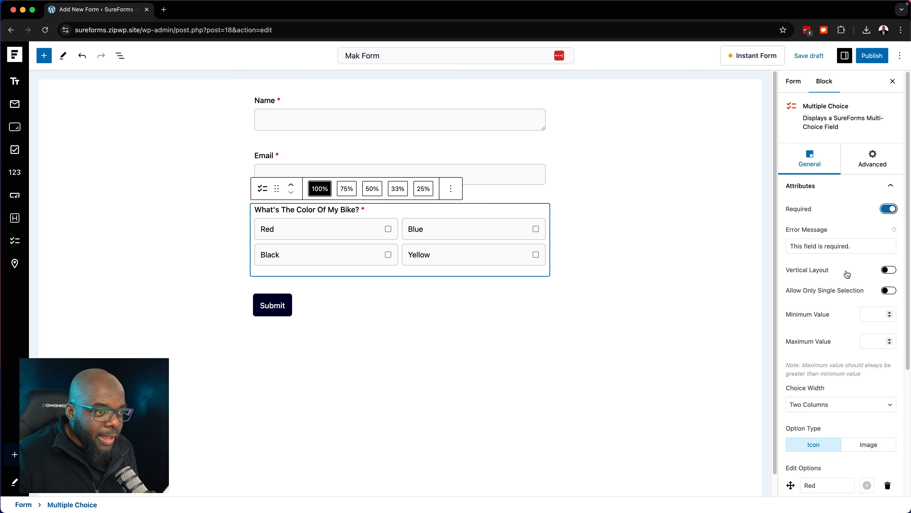
click(890, 270)
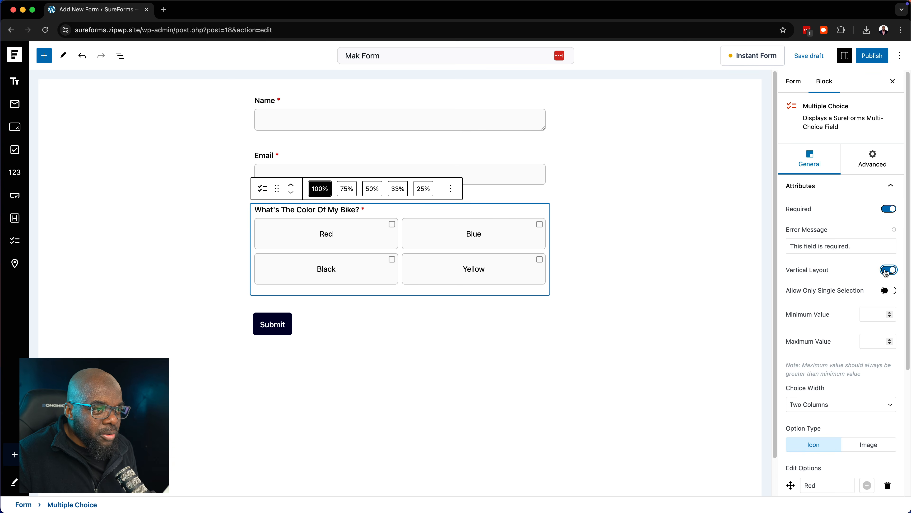
click(886, 272)
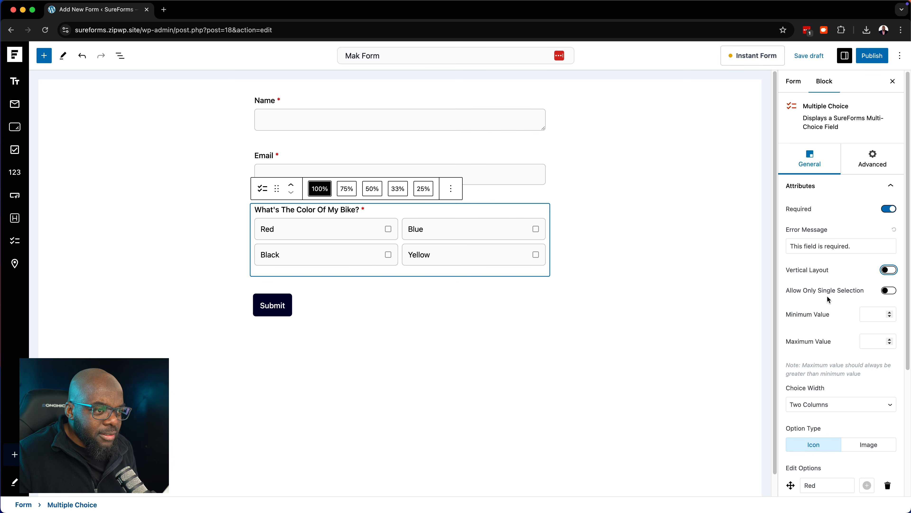
click(889, 291)
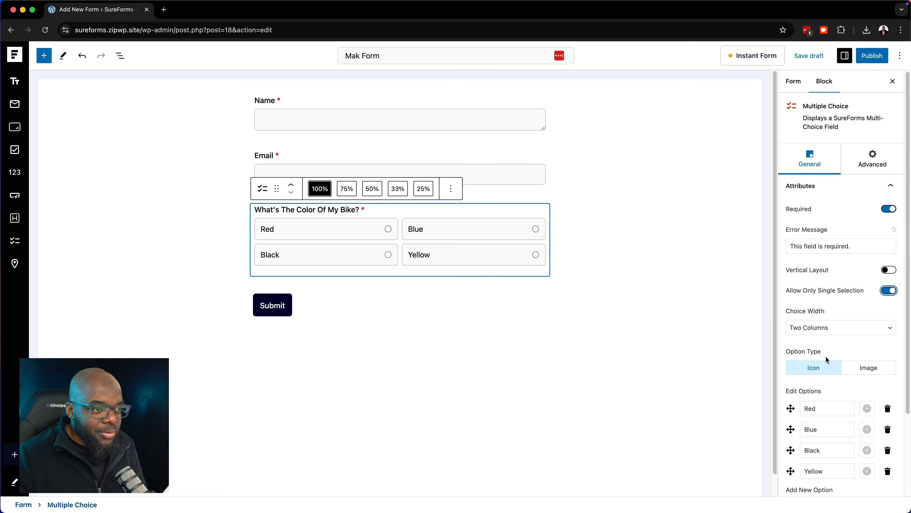
Set the question's choice width to Four Columns
scroll(825, 355, down, 3)
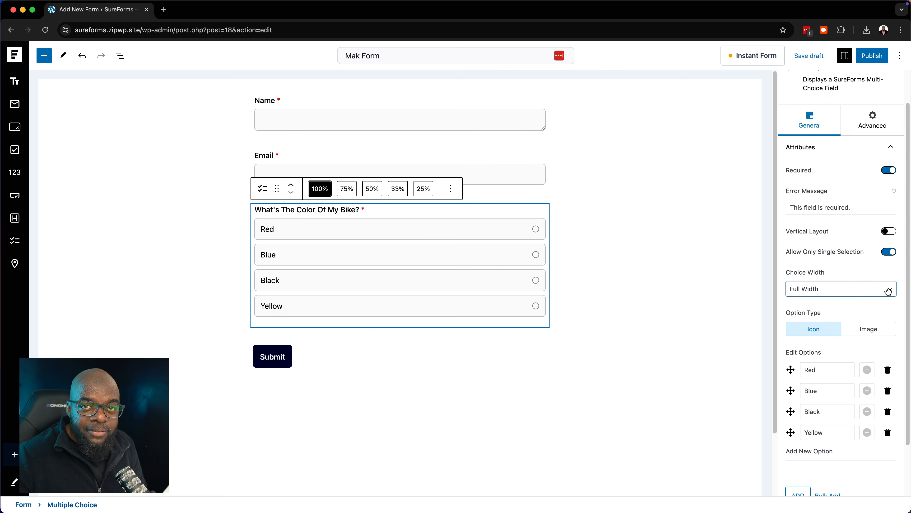
click(888, 291)
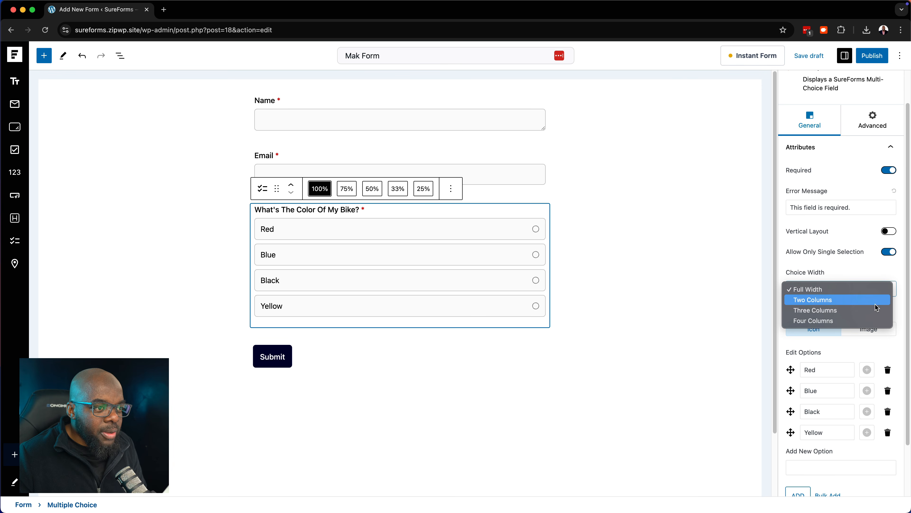
click(874, 310)
click(882, 293)
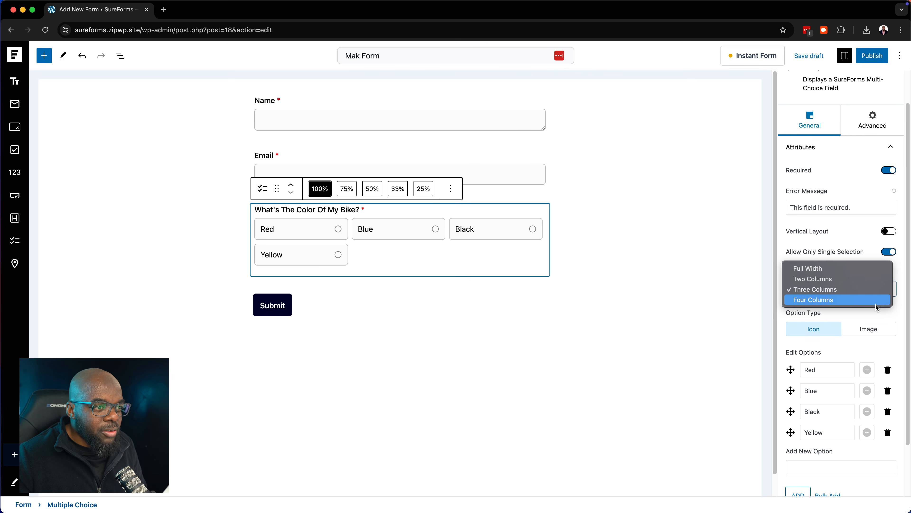
click(876, 304)
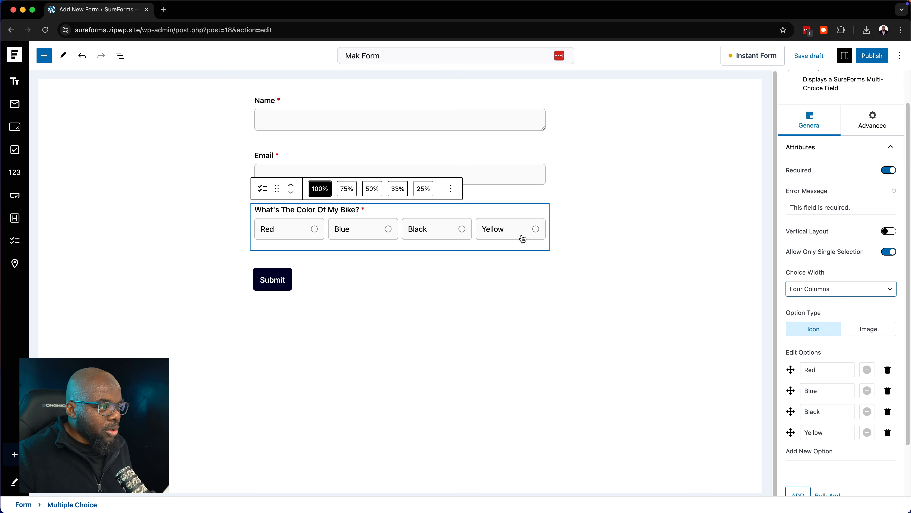
click(573, 192)
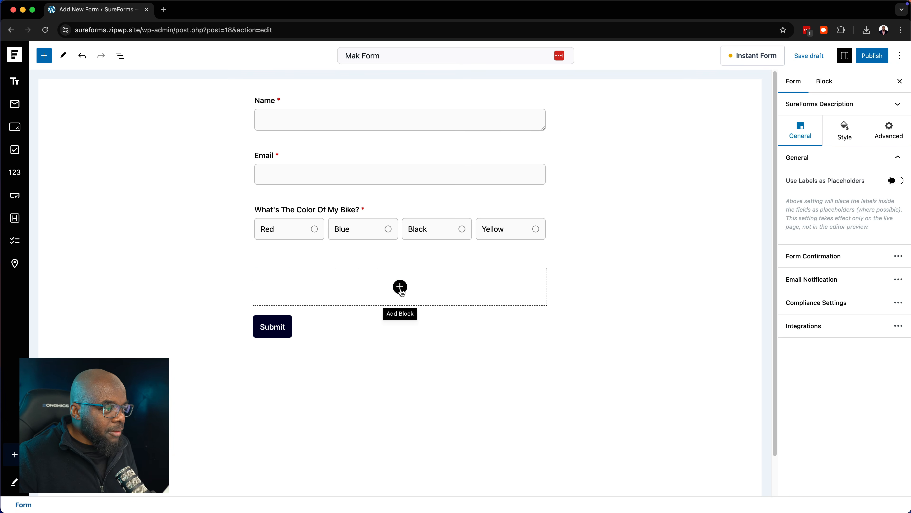
click(513, 211)
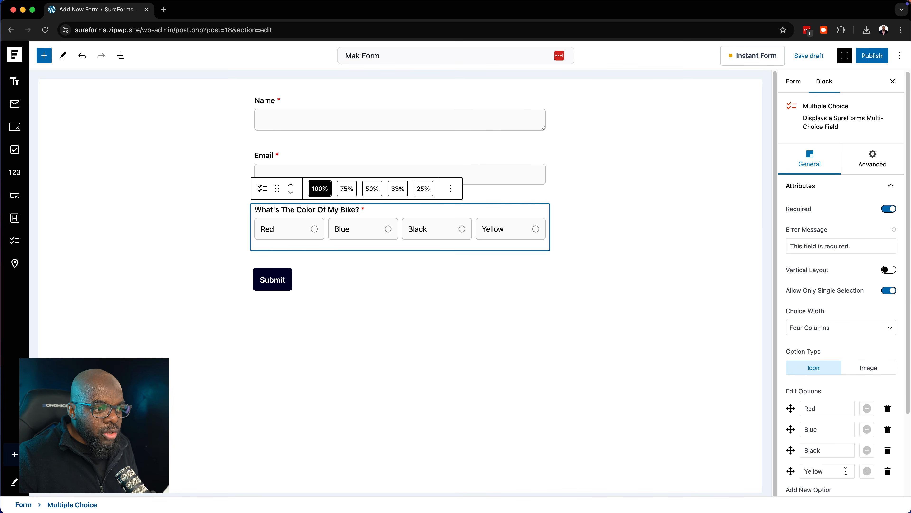
scroll(846, 471, down, 3)
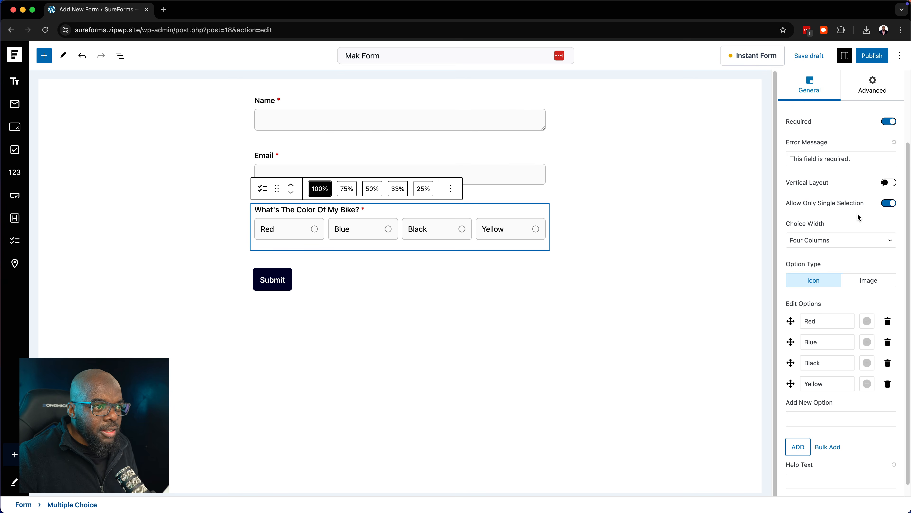
scroll(857, 213, up, 3)
Turn on conditional logic so the bike colour question shows only when Name is 'mak'
click(881, 158)
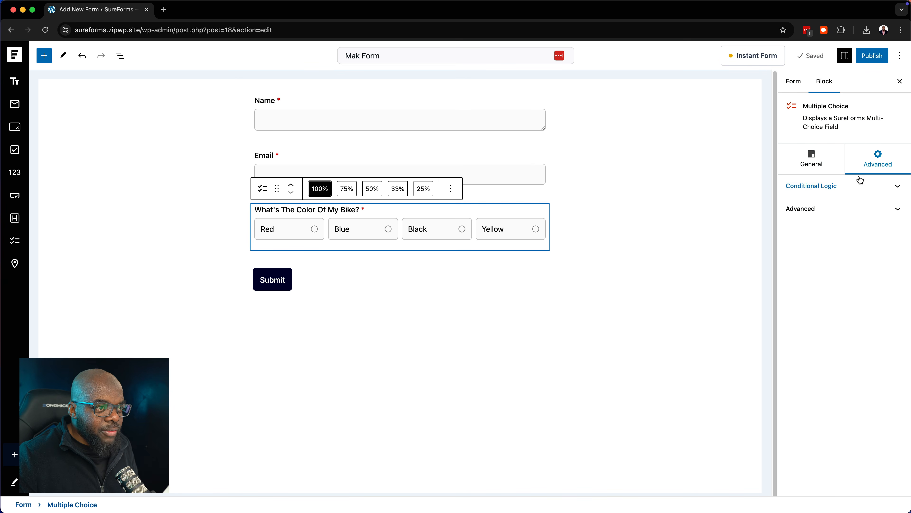
click(841, 187)
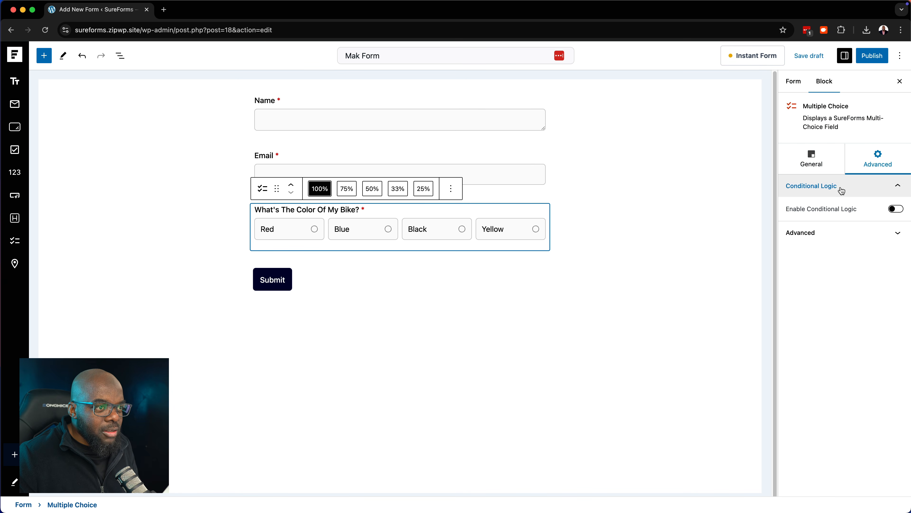
click(896, 209)
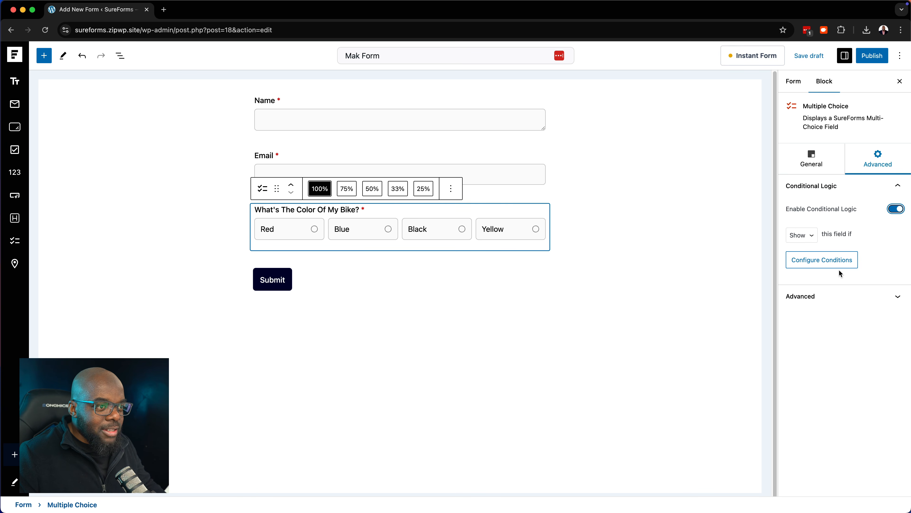
click(835, 259)
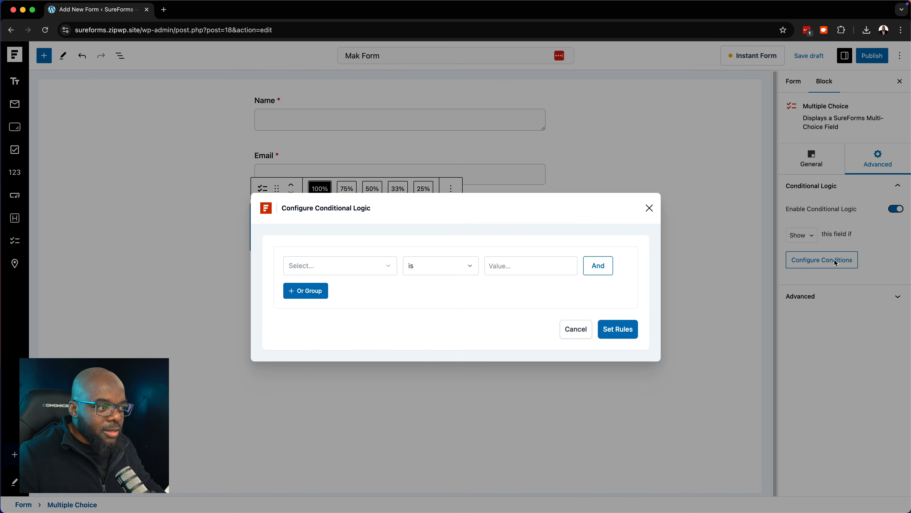
click(359, 271)
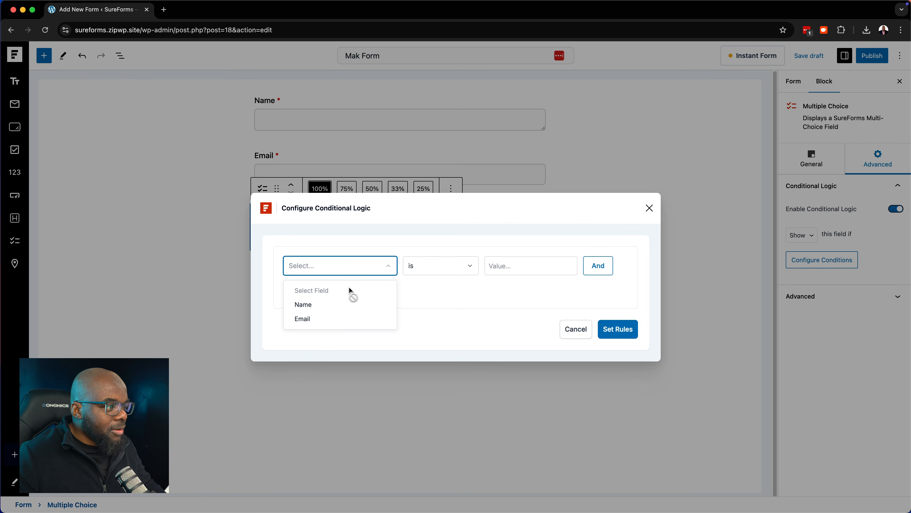
click(328, 308)
click(529, 266)
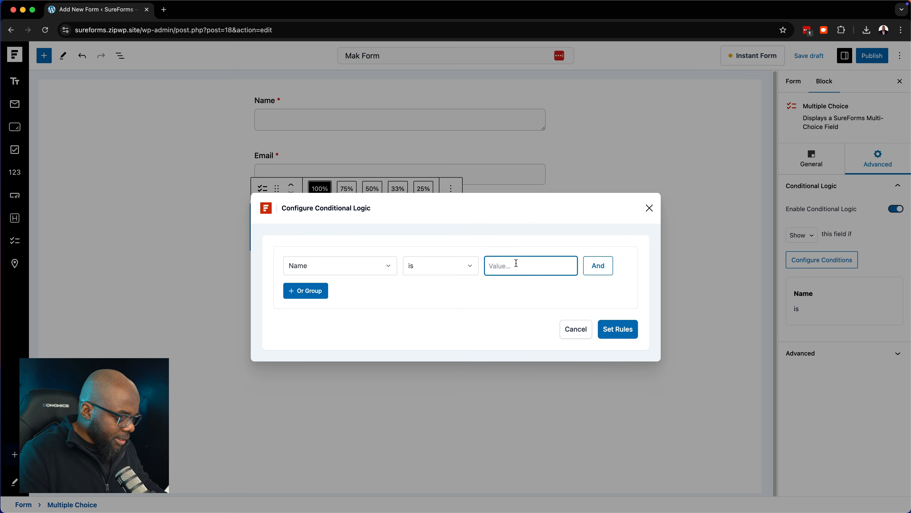
text(mak)
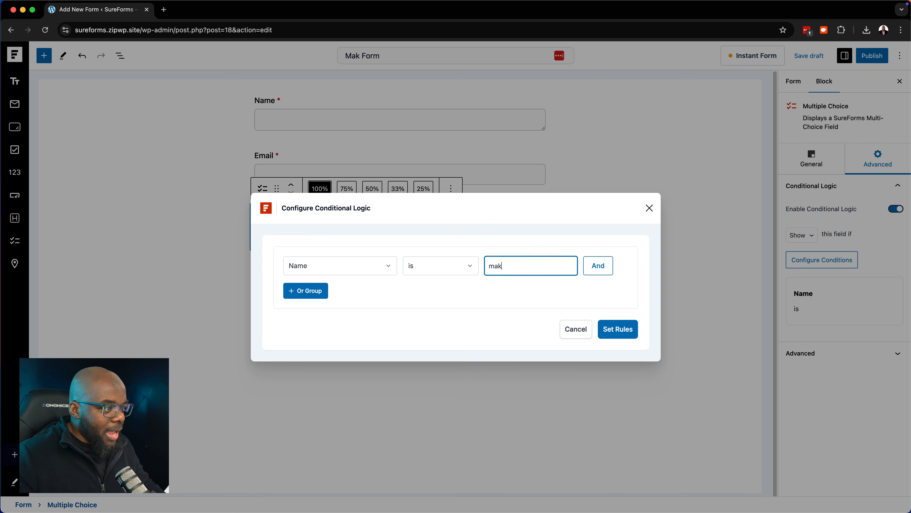
click(623, 330)
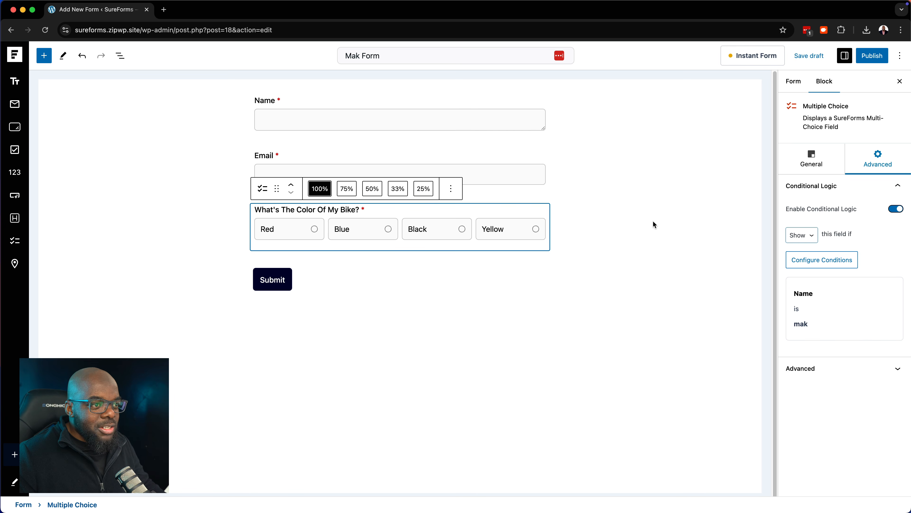
Add an empty OR rule group to the conditions and apply the rules
click(833, 262)
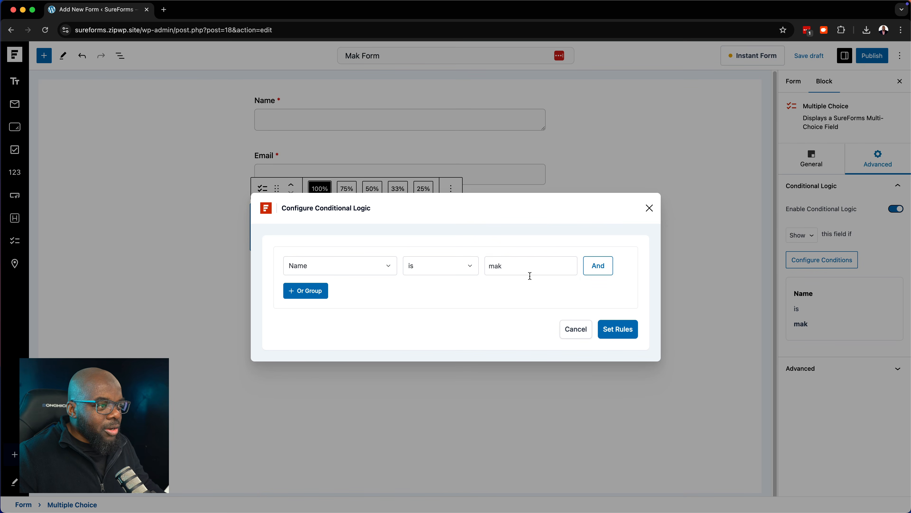
click(303, 293)
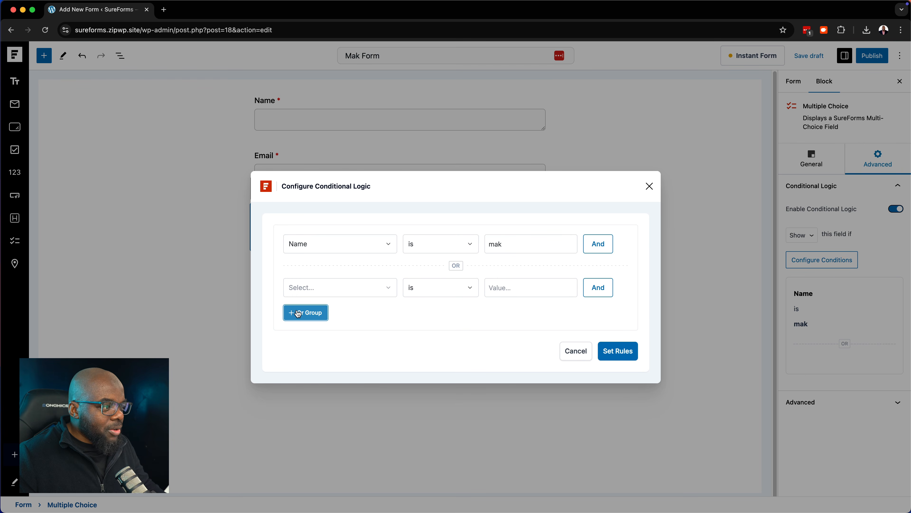
click(518, 242)
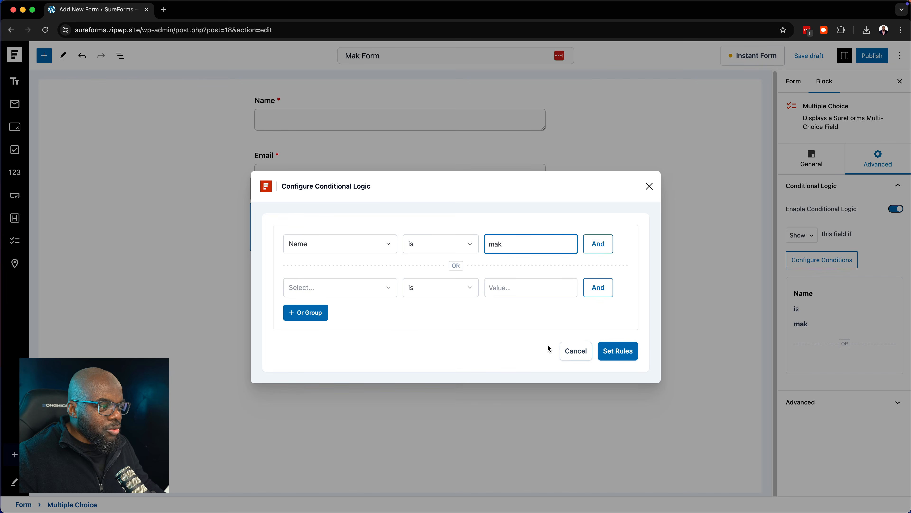
click(576, 351)
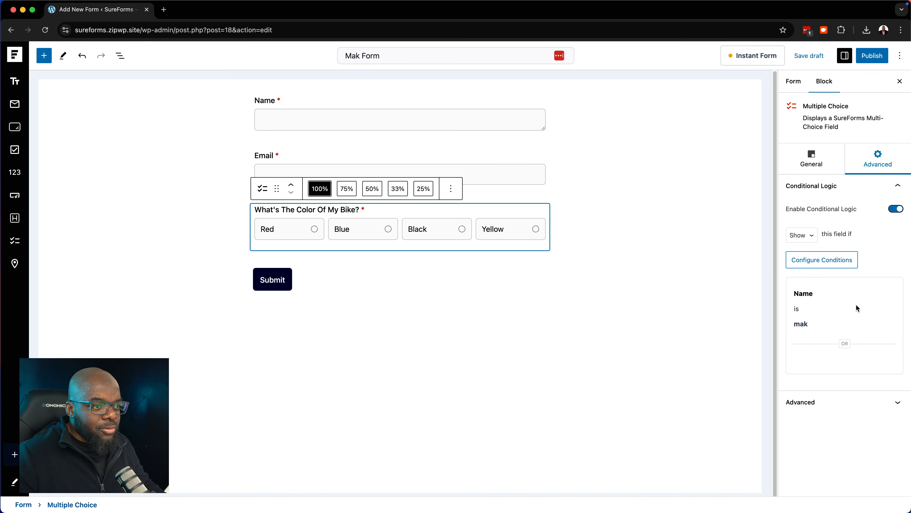
Insert a URL field below the bike colour question and mark it Required
click(621, 198)
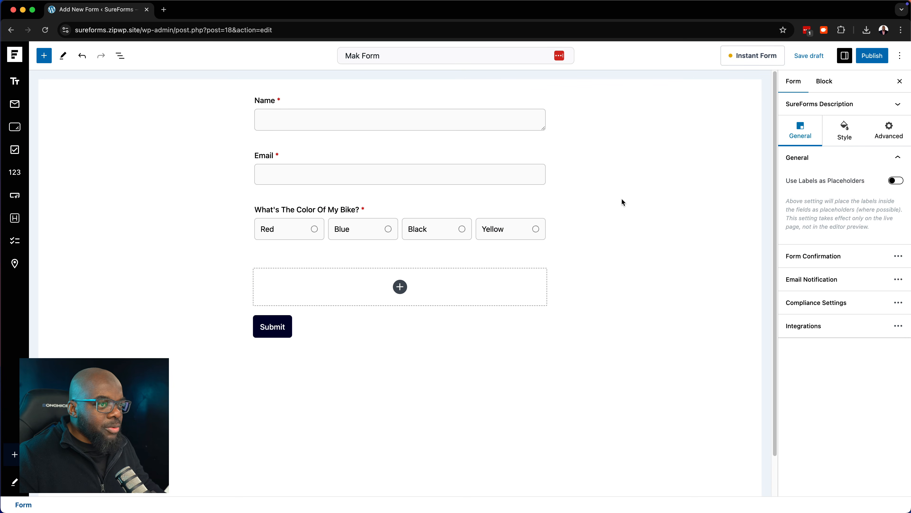
click(400, 287)
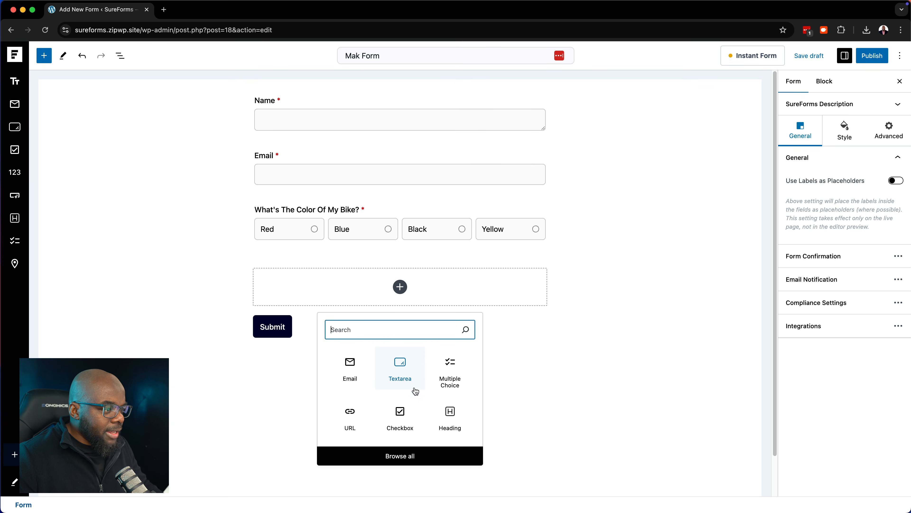
click(350, 417)
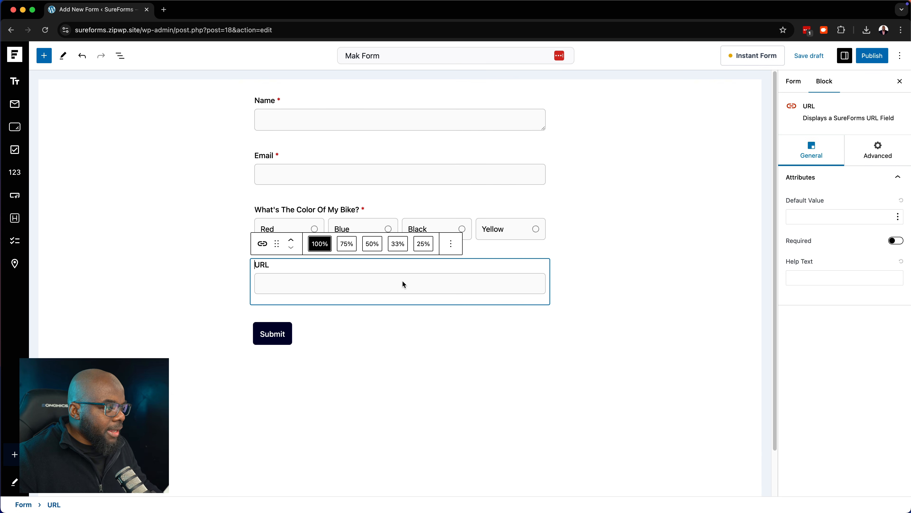
click(897, 240)
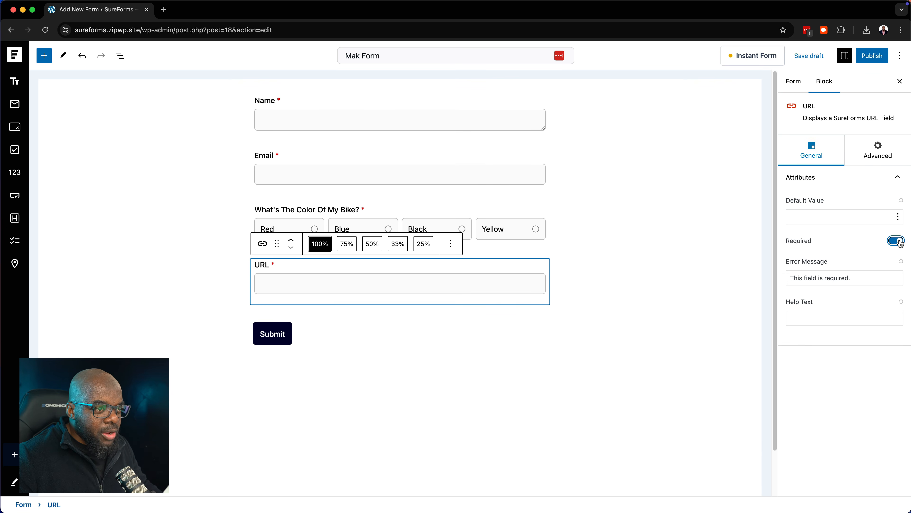
click(852, 218)
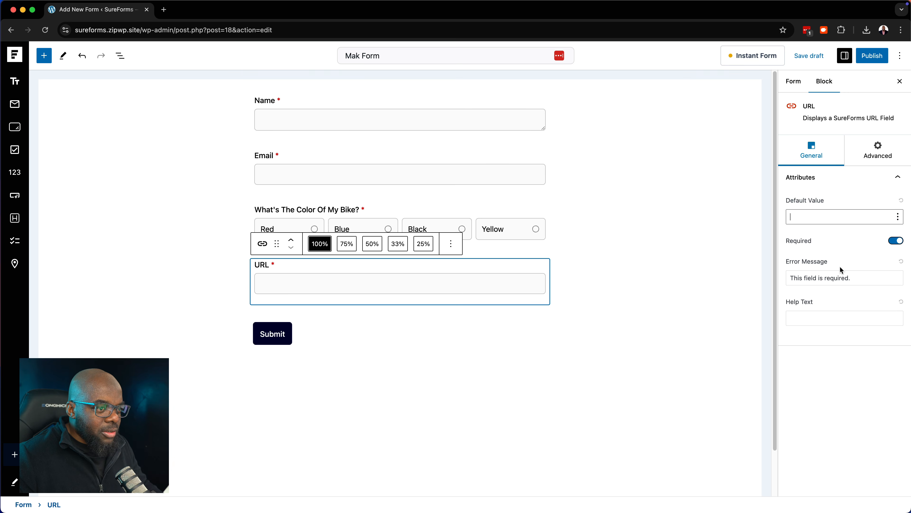
click(625, 175)
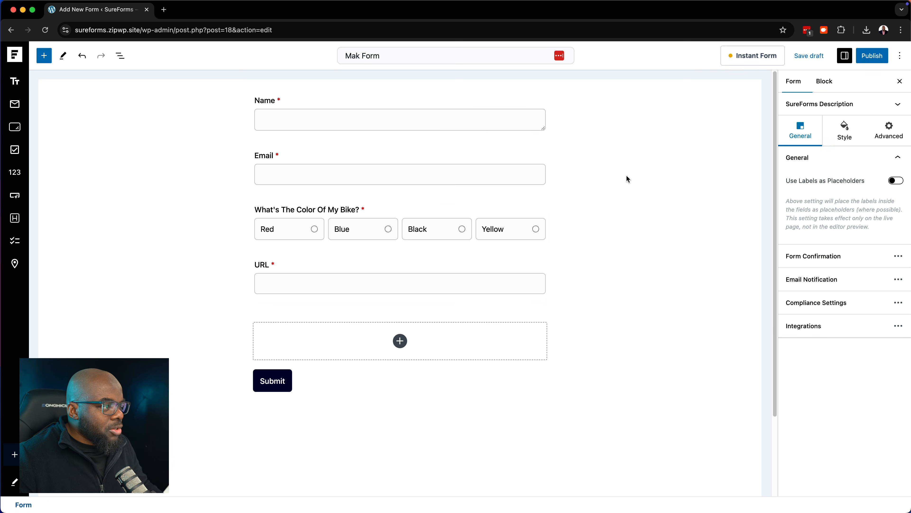
From the full block library, insert a Separator and a Text Field below the URL field
click(400, 340)
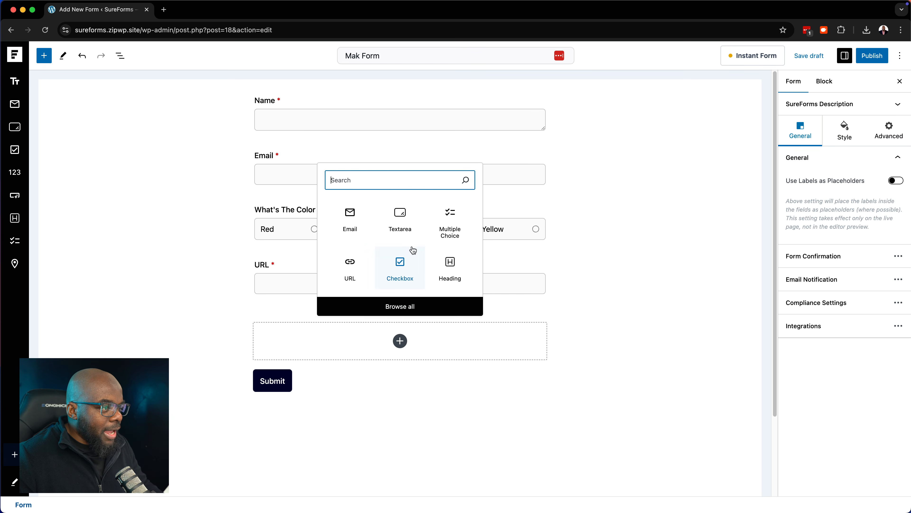
click(417, 305)
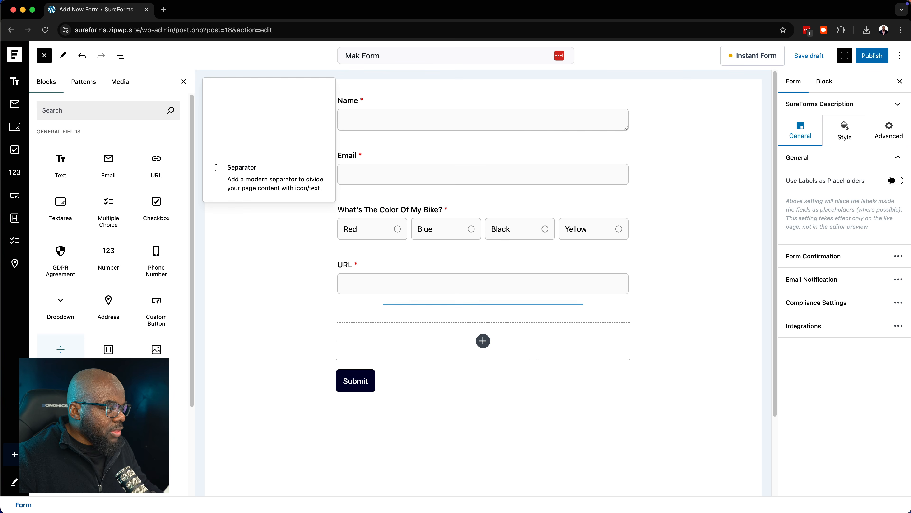
click(60, 347)
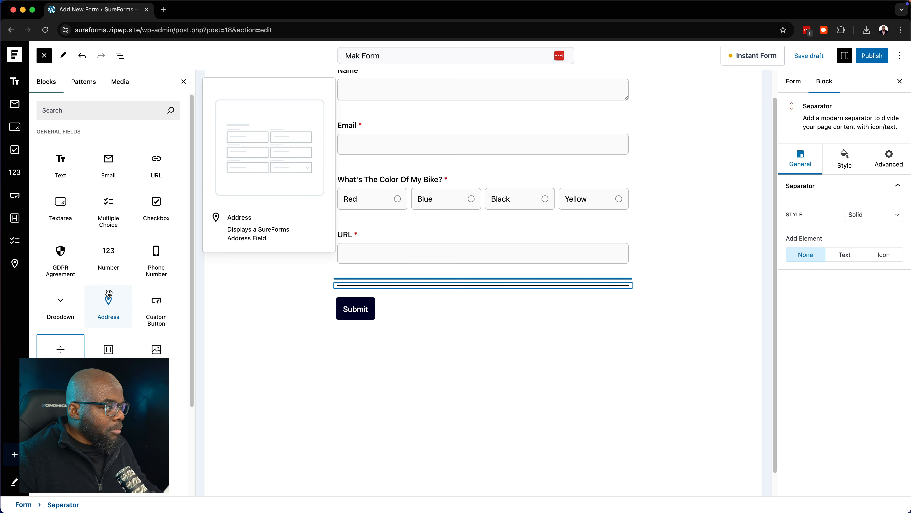
click(66, 167)
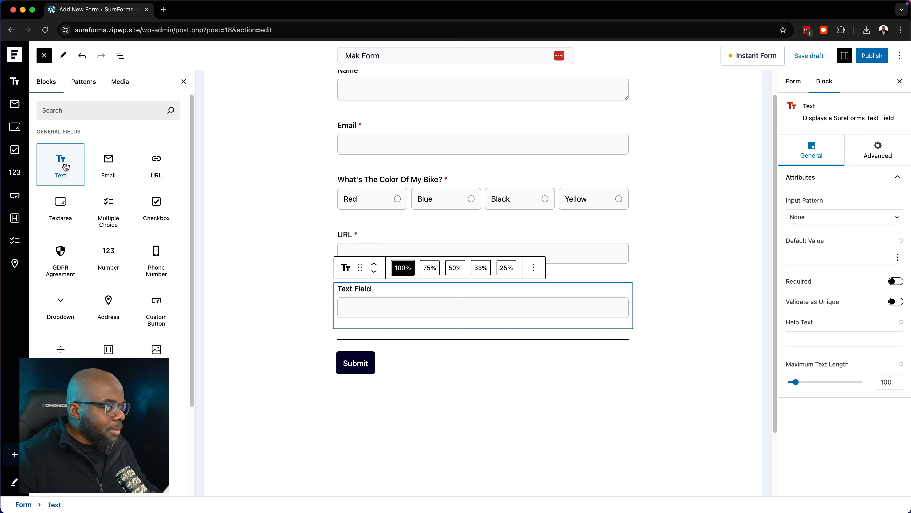
scroll(366, 283, down, 3)
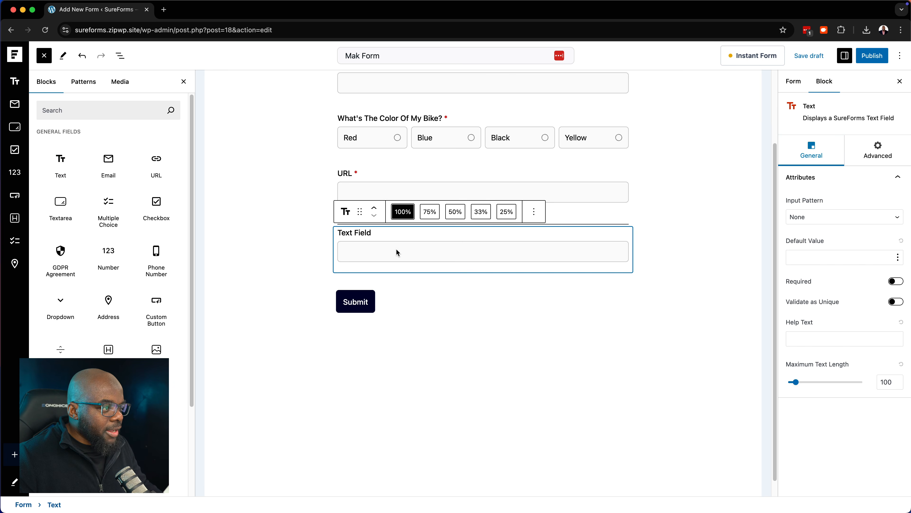
Delete the Text Field and the Separator, leaving the URL field above Submit
click(703, 224)
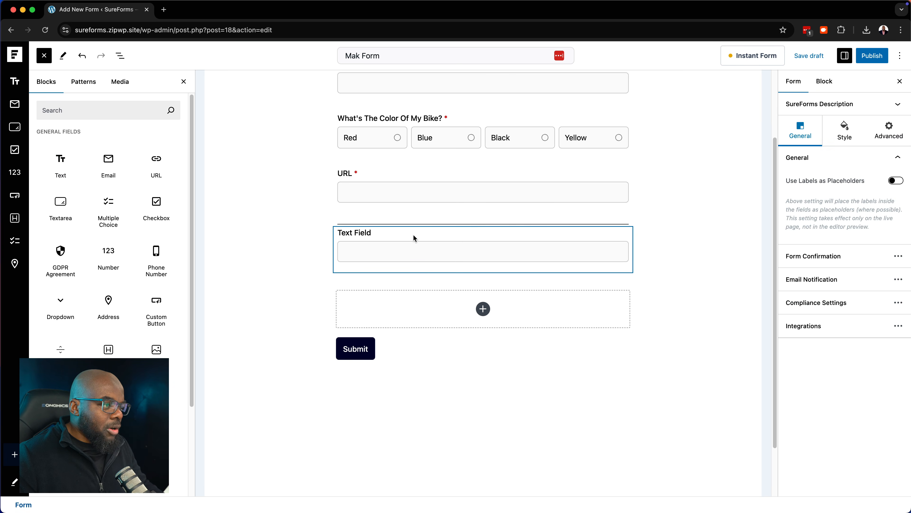
click(396, 238)
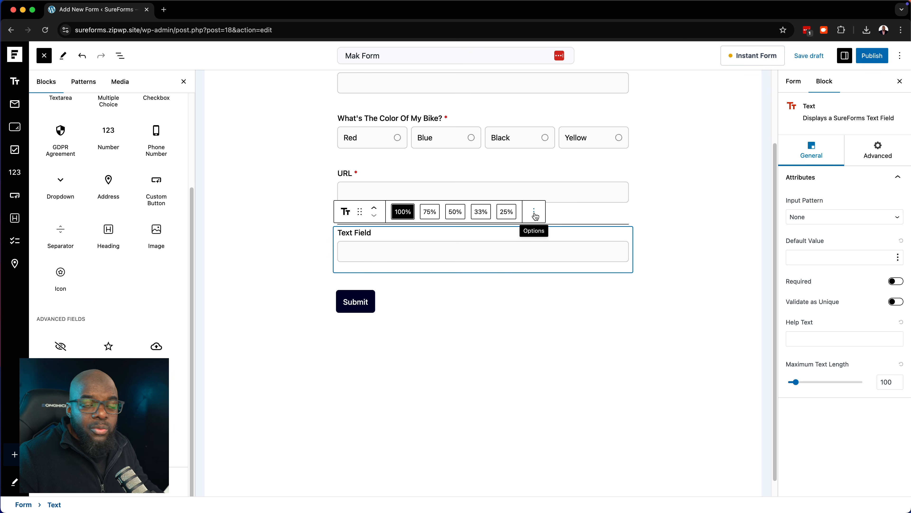
click(535, 213)
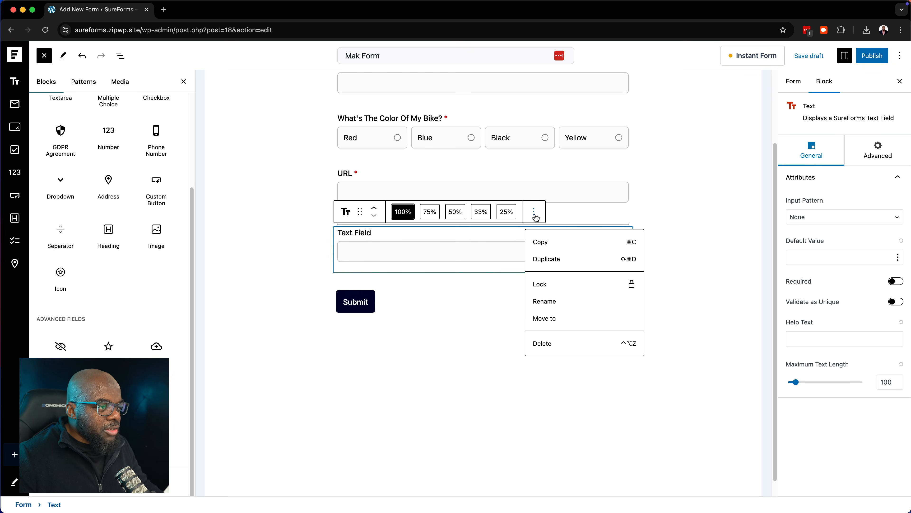
click(542, 343)
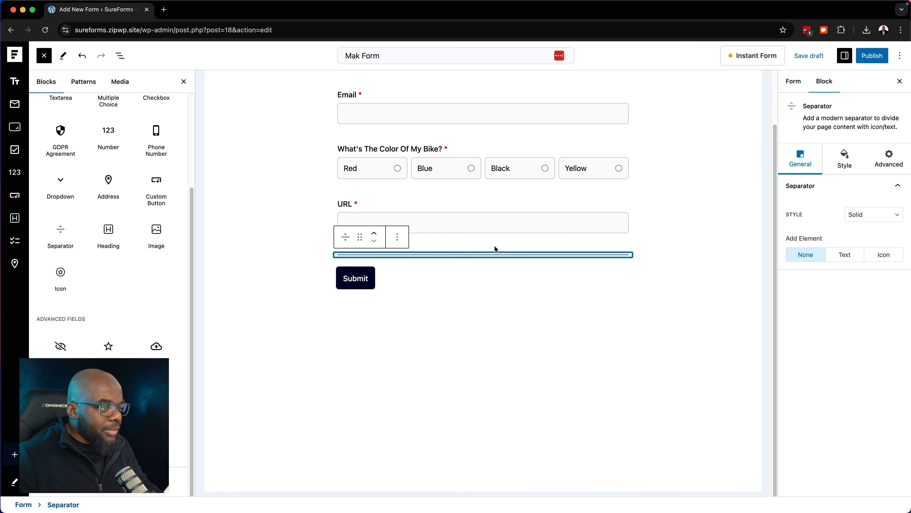
click(398, 239)
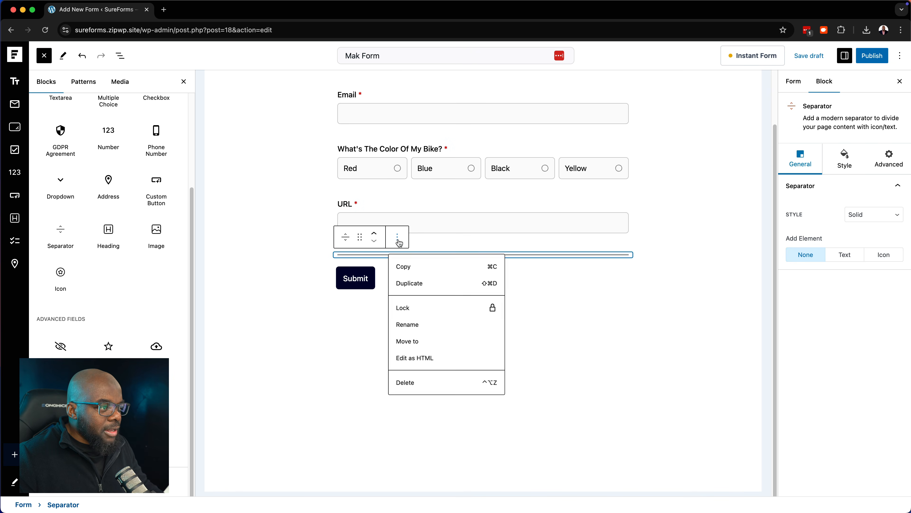
click(404, 386)
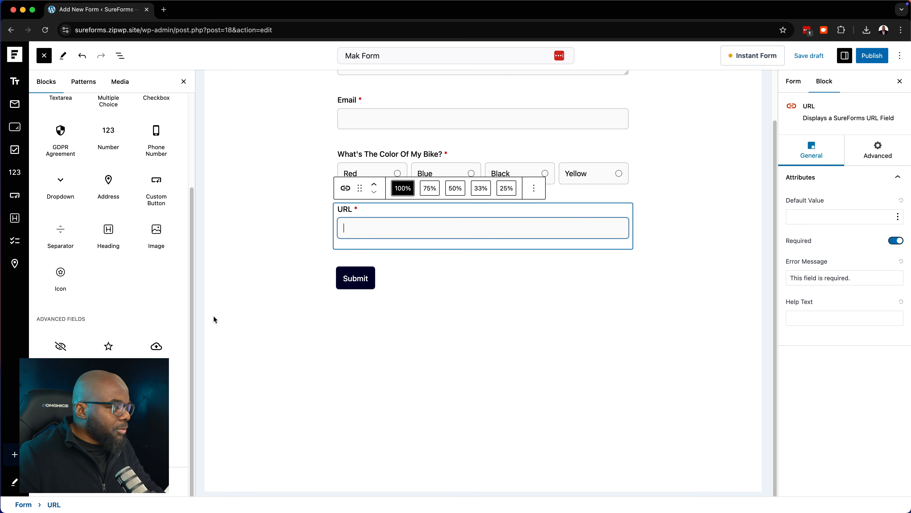
mouse_move(156, 396)
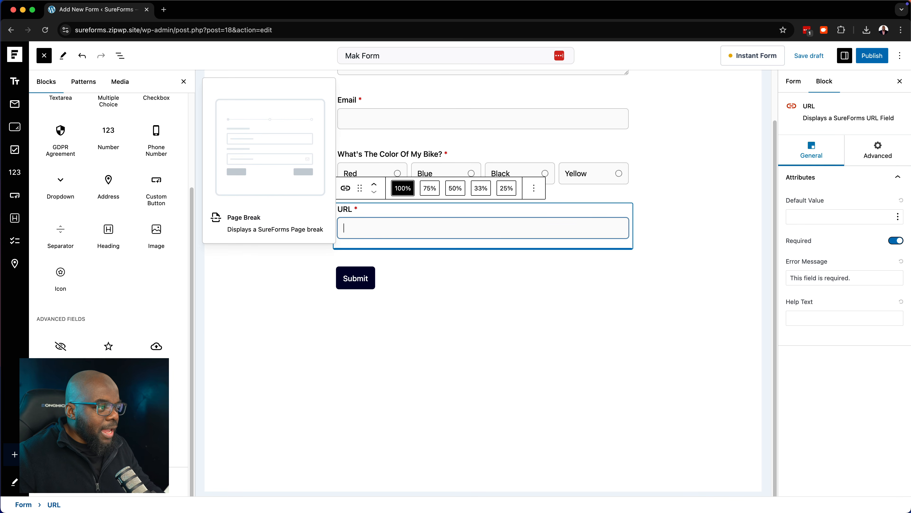
Insert a page break after the URL field, then a heading reading 'Add More Details'
click(156, 396)
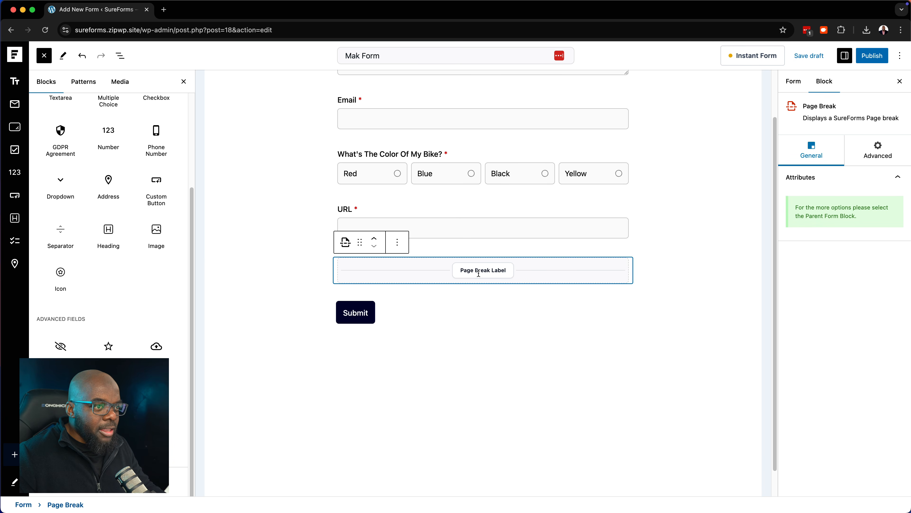
click(107, 234)
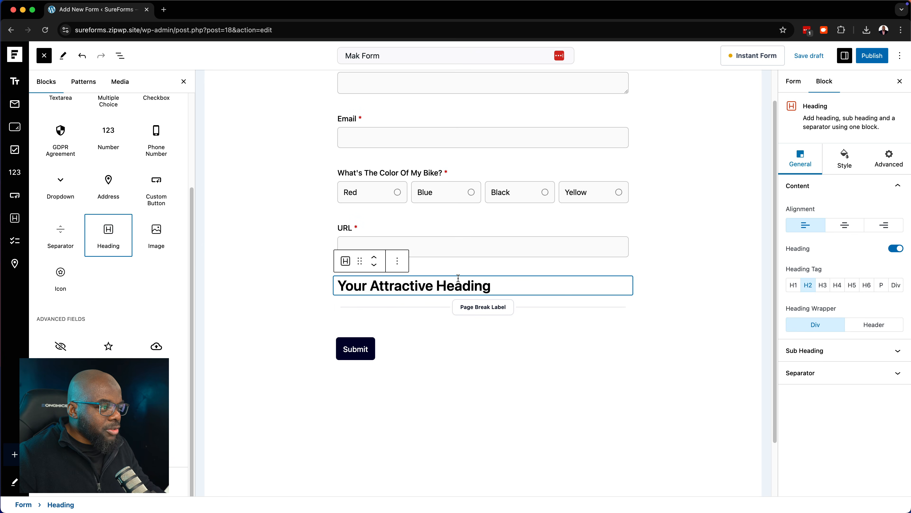
click(499, 283)
key(super+a)
text(Add)
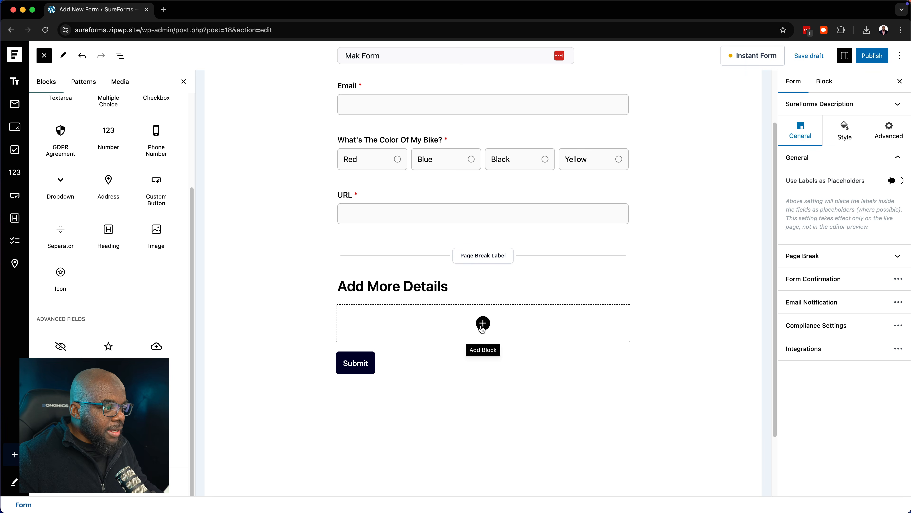
Search 'add' in the quick picker and insert an Address field under the heading
click(482, 323)
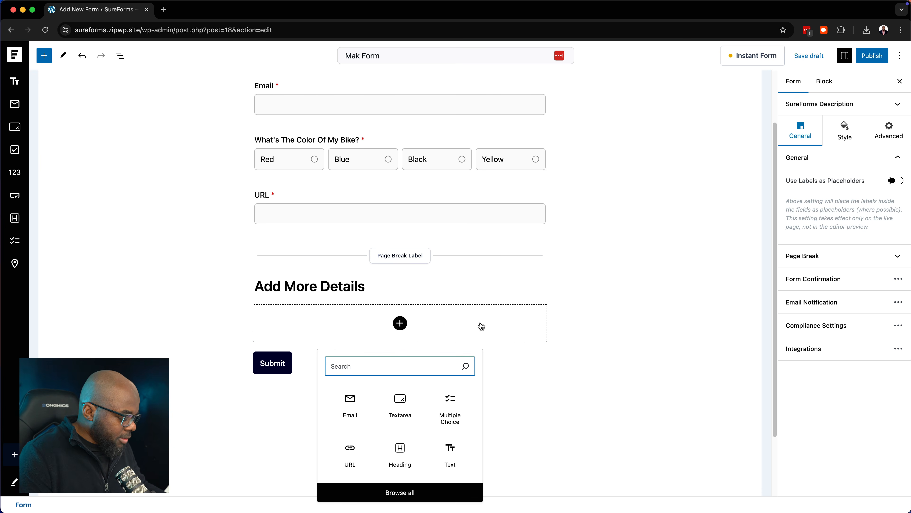
text(add)
click(360, 400)
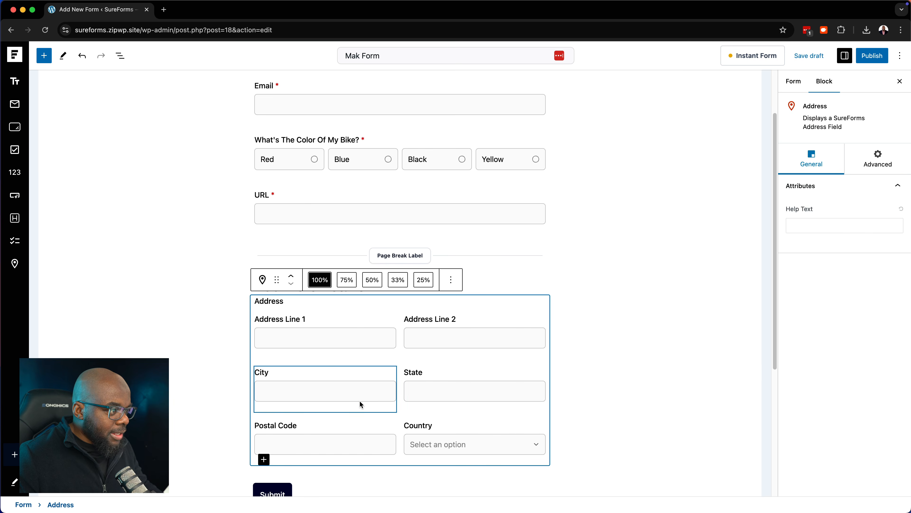
click(633, 315)
scroll(631, 313, down, 5)
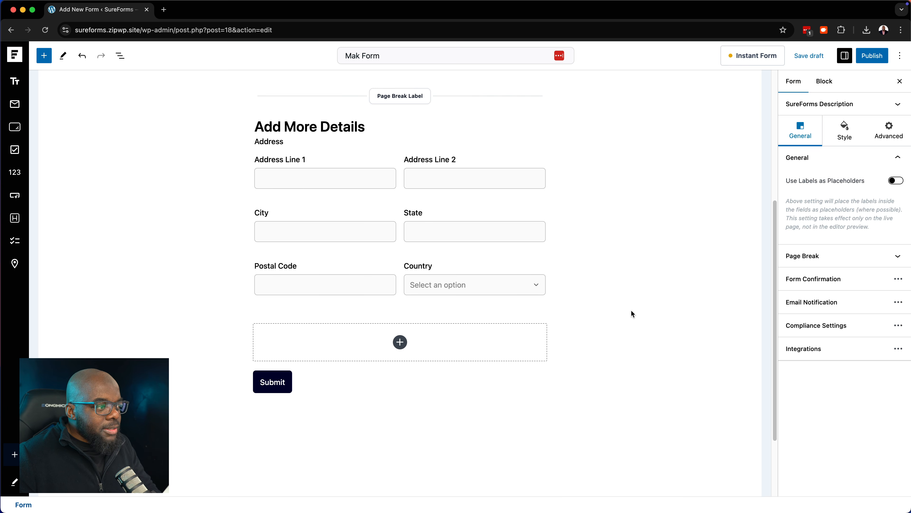
scroll(630, 310, up, 7)
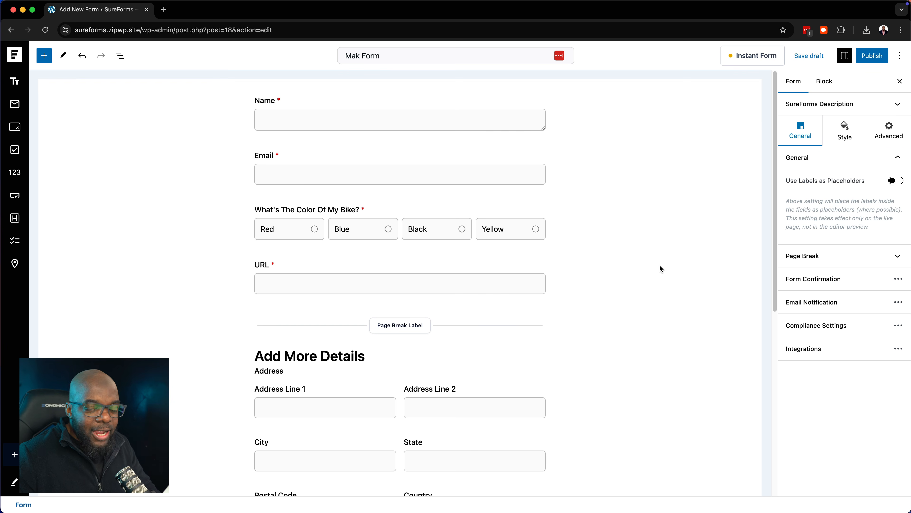
Publish Mak Form, copy its live Form Address, and open a new browser tab
click(880, 57)
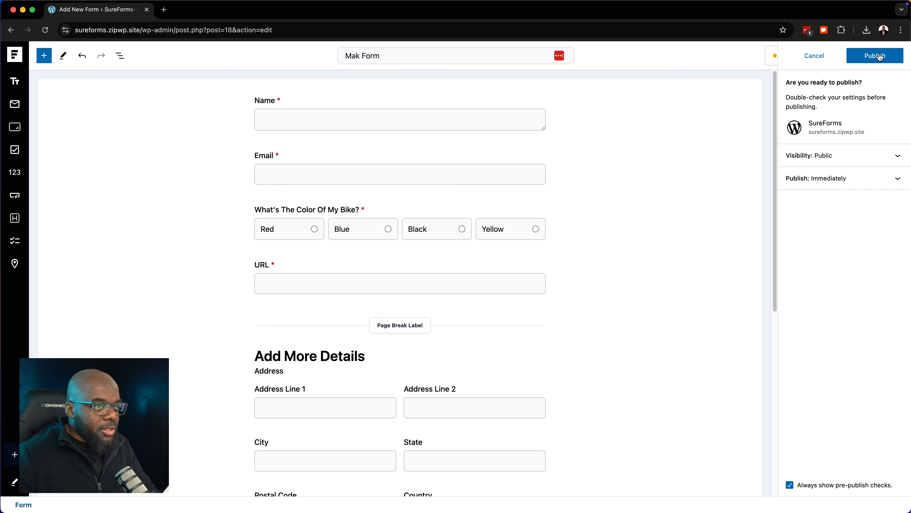
click(880, 57)
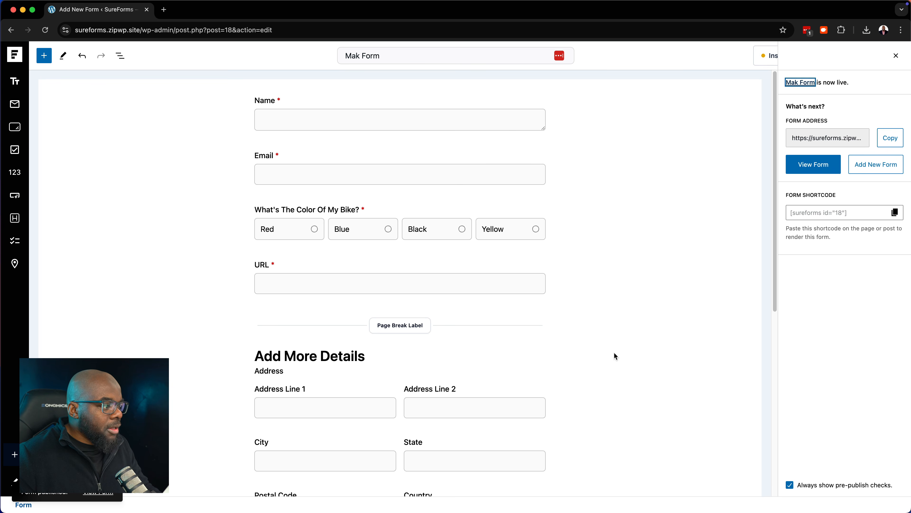
scroll(667, 373, down, 1)
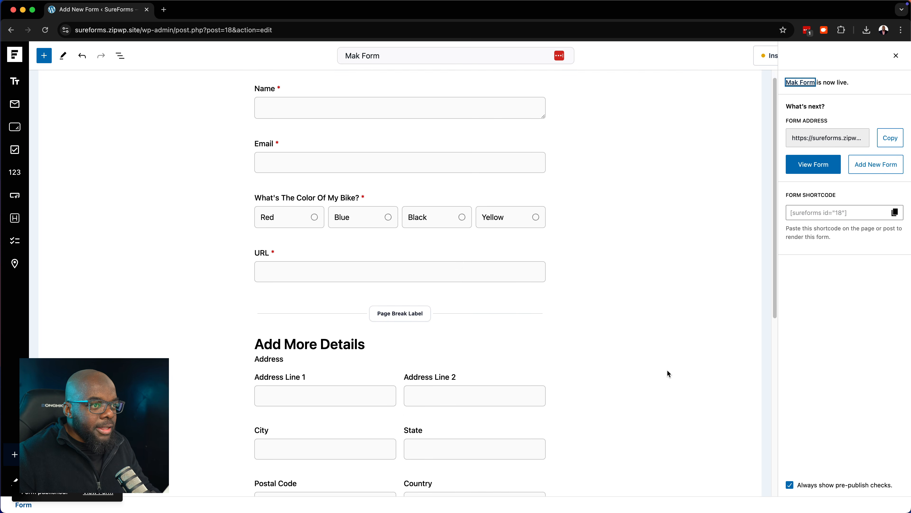
scroll(667, 369, up, 1)
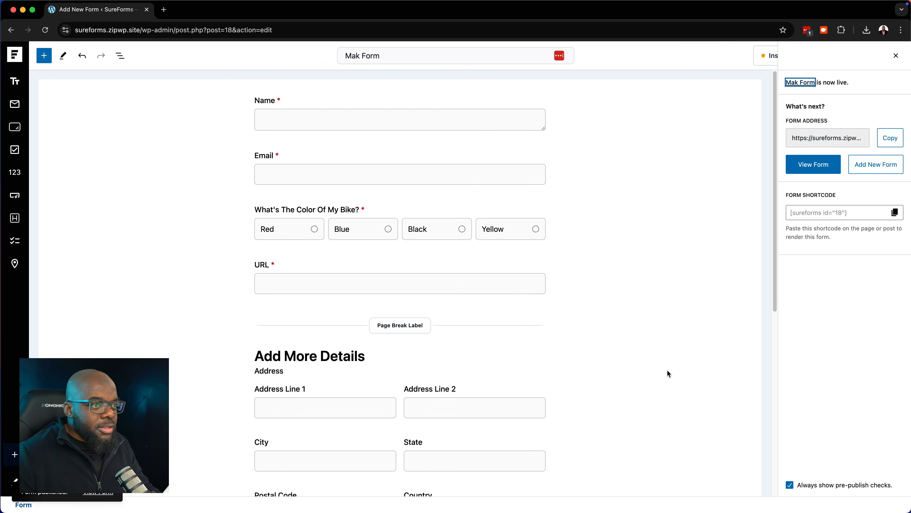
click(894, 142)
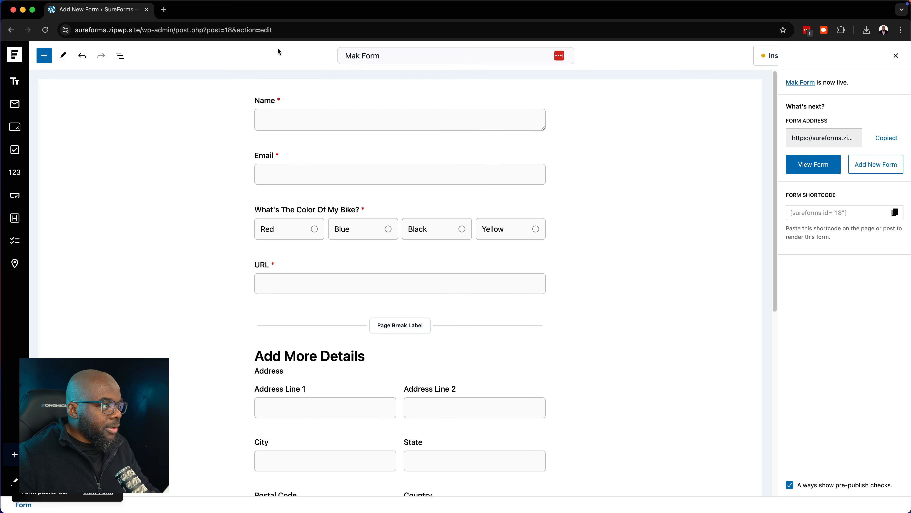
click(164, 9)
Load the live Mak Form, enter a test name, email and website, and advance to step 2/2
key(super+v)
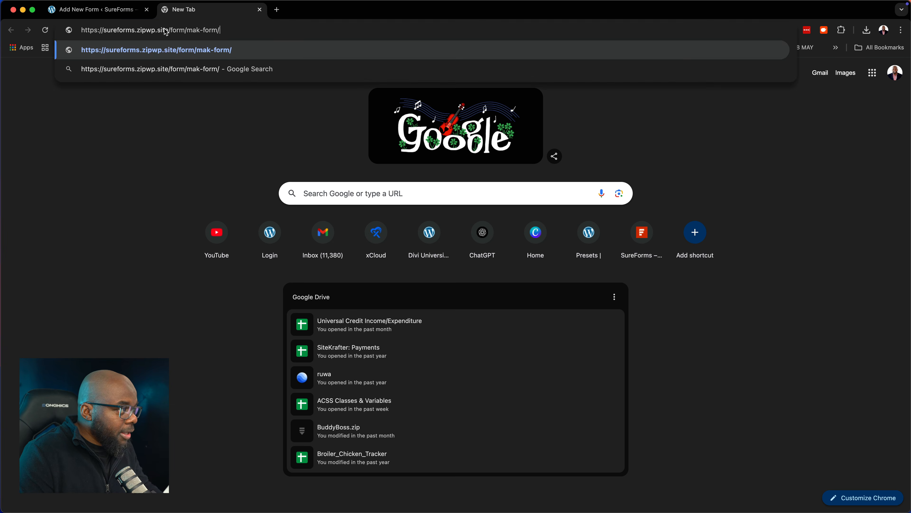
key(Return)
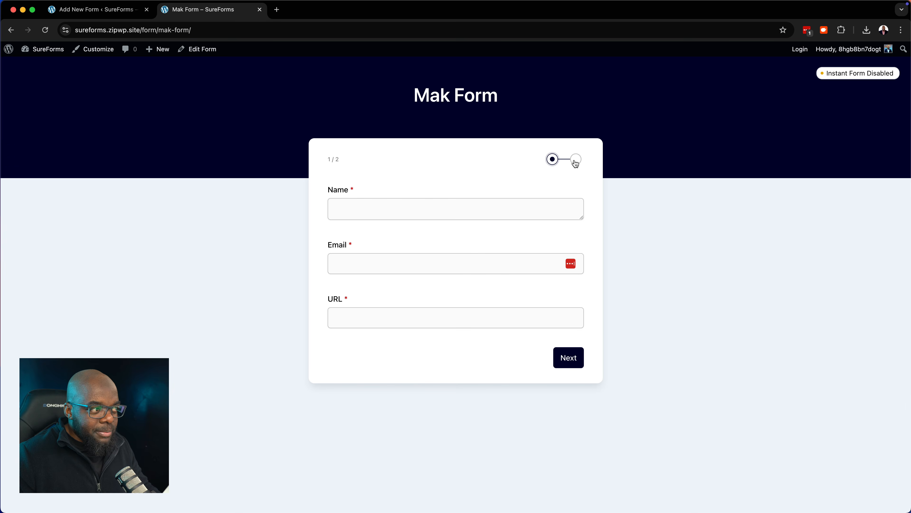
click(421, 207)
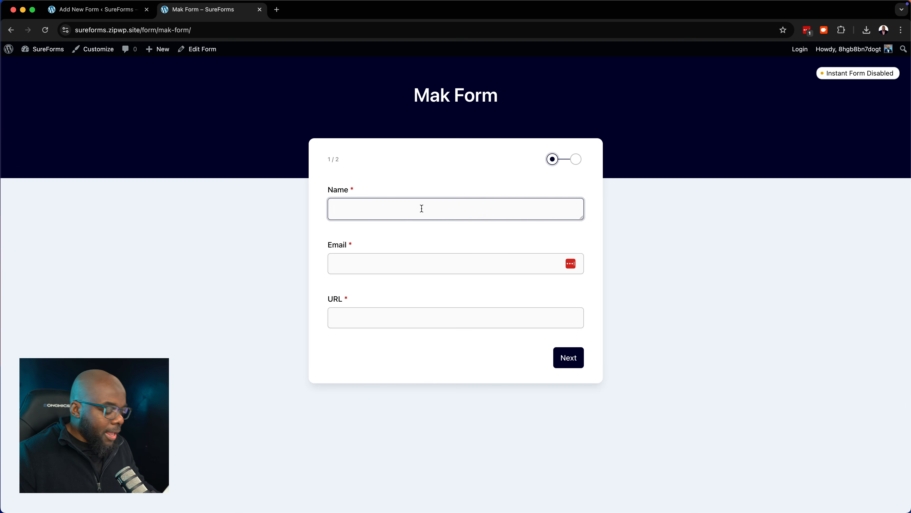
text(Mak)
click(422, 266)
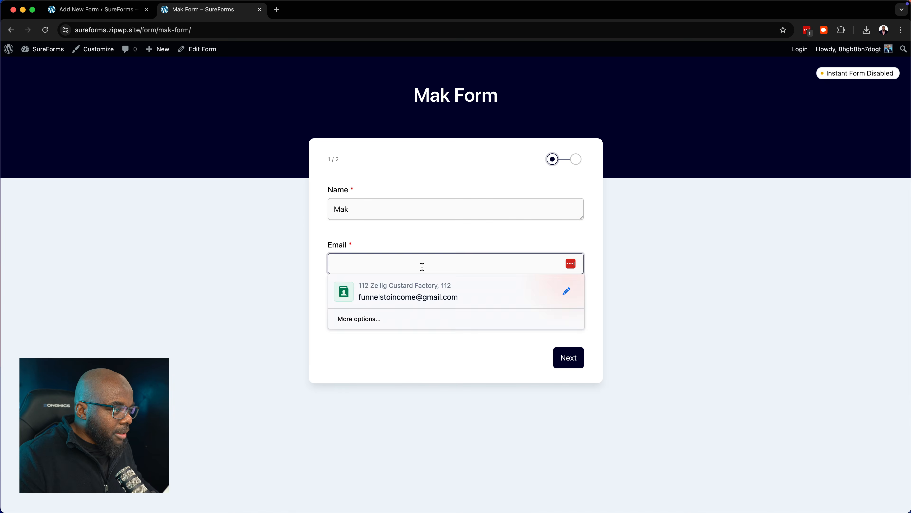
key(Tab)
text(maketa.com)
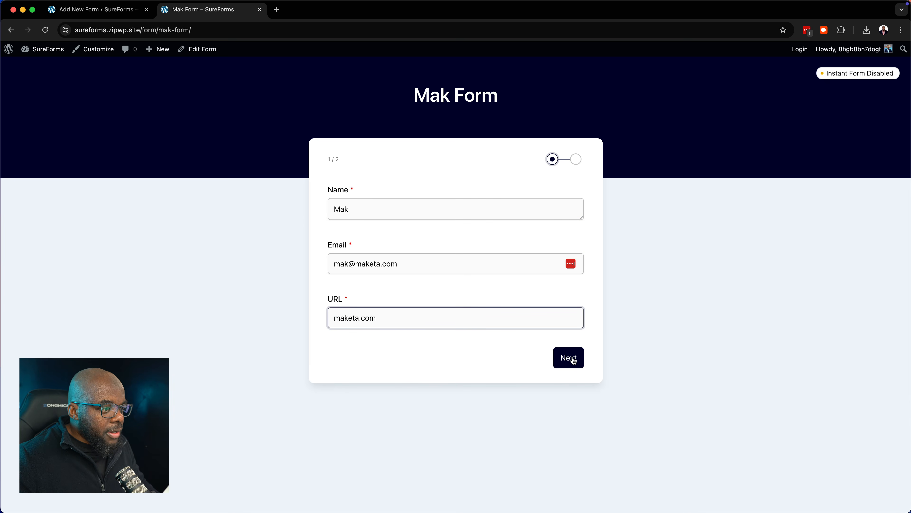
click(570, 358)
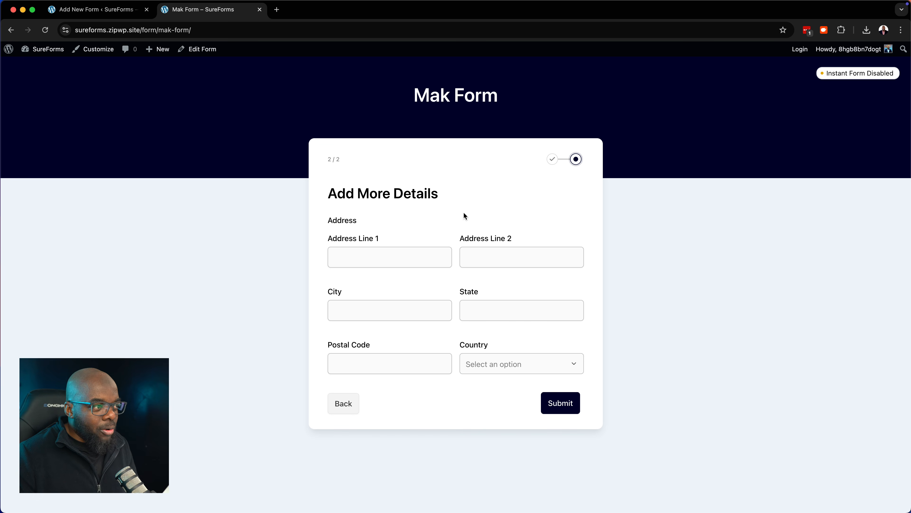
click(95, 9)
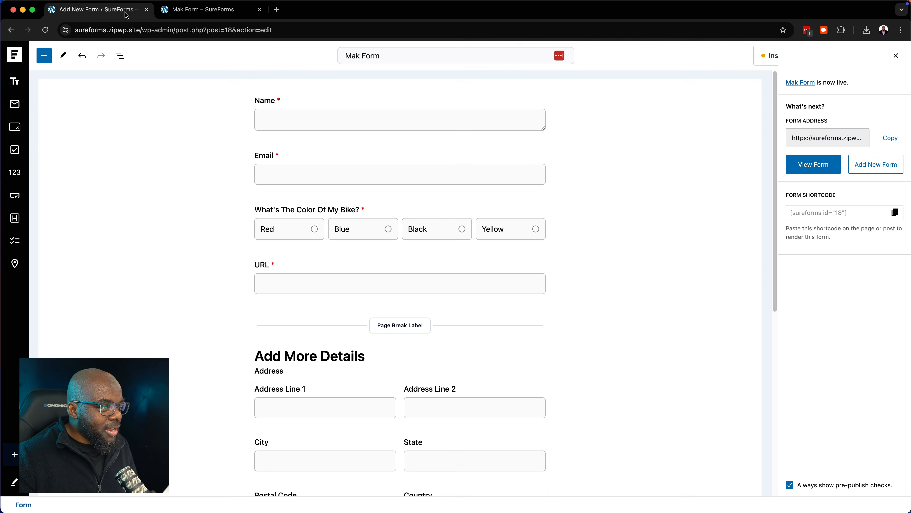
Send the live form back to step 1, then copy the [sureforms id="18"] shortcode in the editor
scroll(570, 317, down, 3)
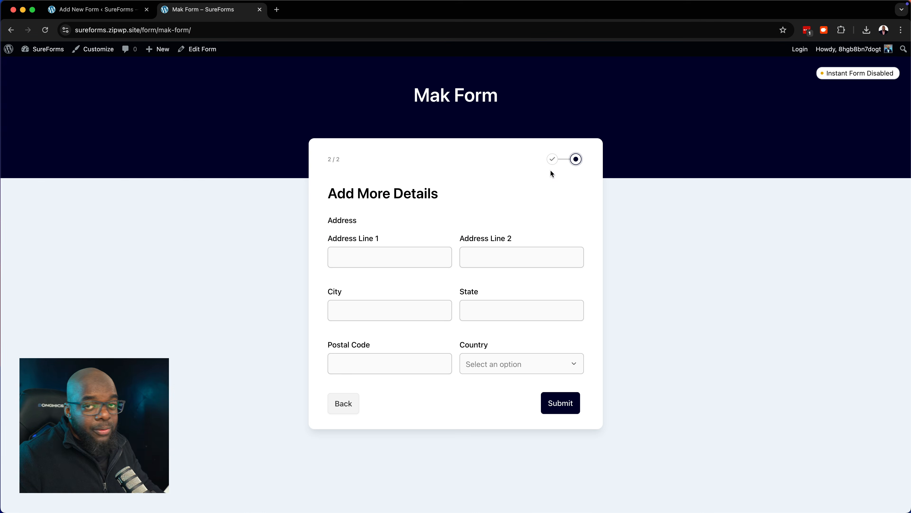
click(348, 405)
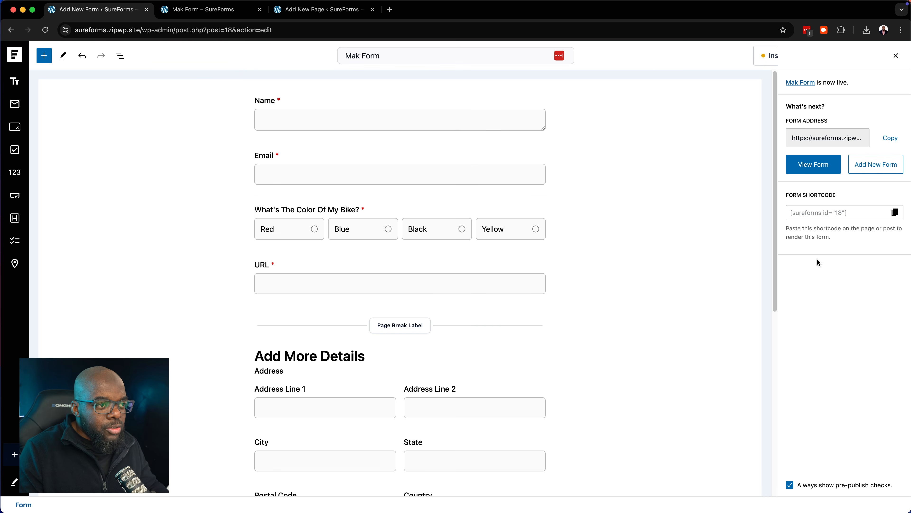
click(895, 213)
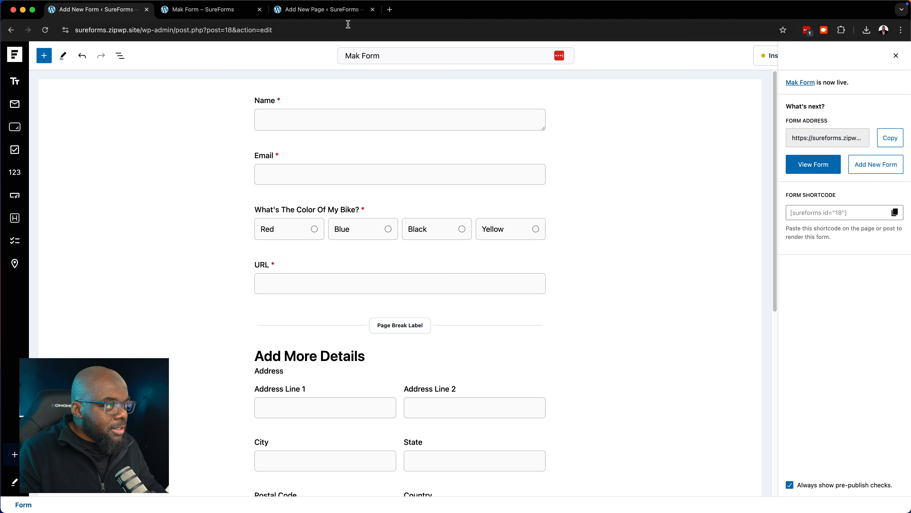
Title the new page 'My Form' and paste the form shortcode into a Shortcode block
click(349, 10)
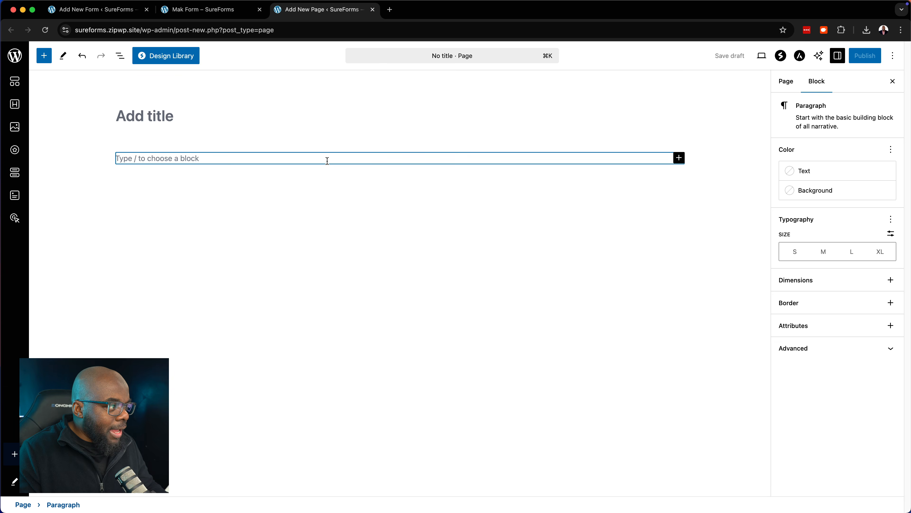
click(260, 115)
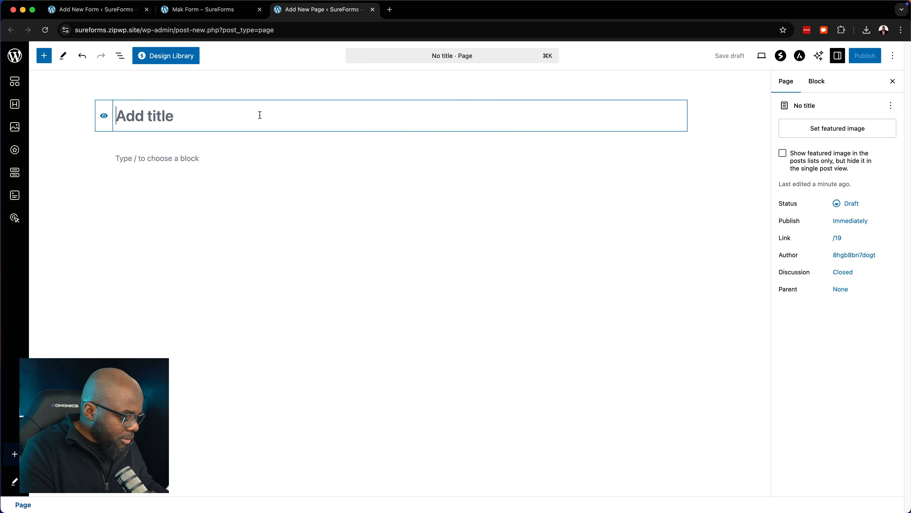
text(F)
key(BackSpace)
text(My Form)
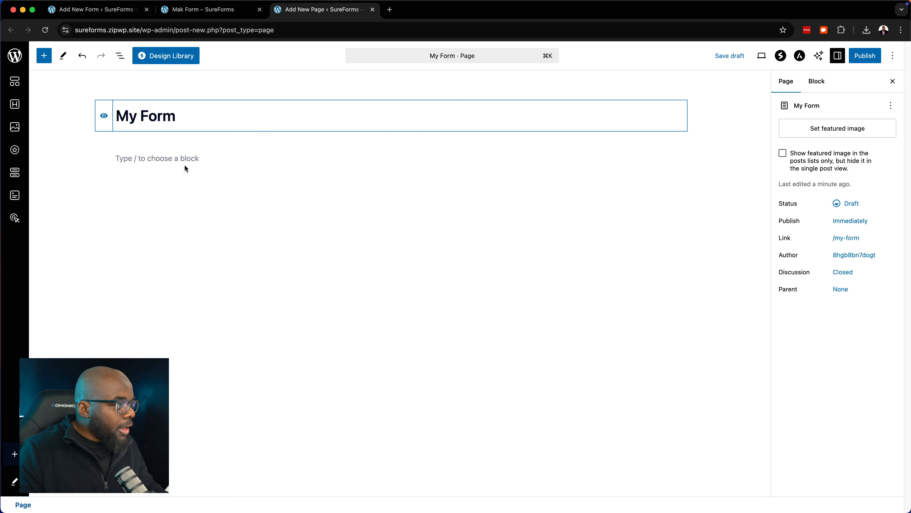
click(196, 158)
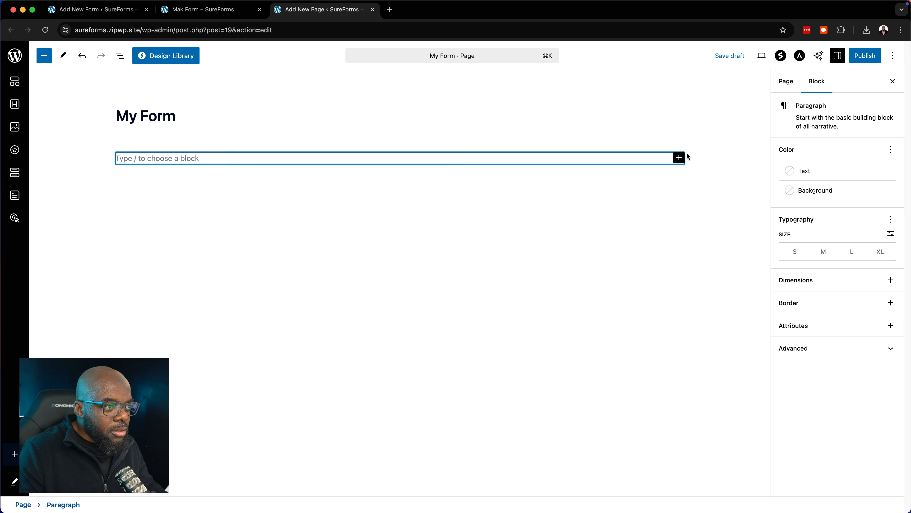
click(679, 158)
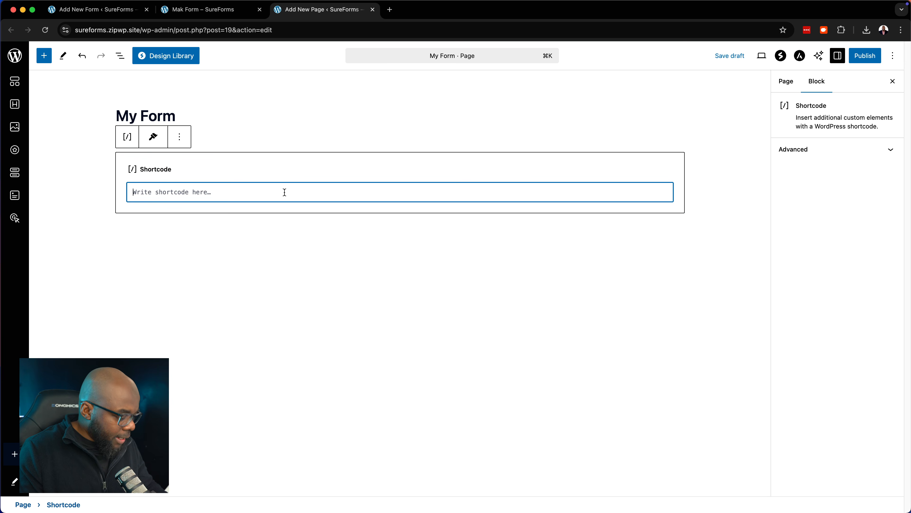
key(super+v)
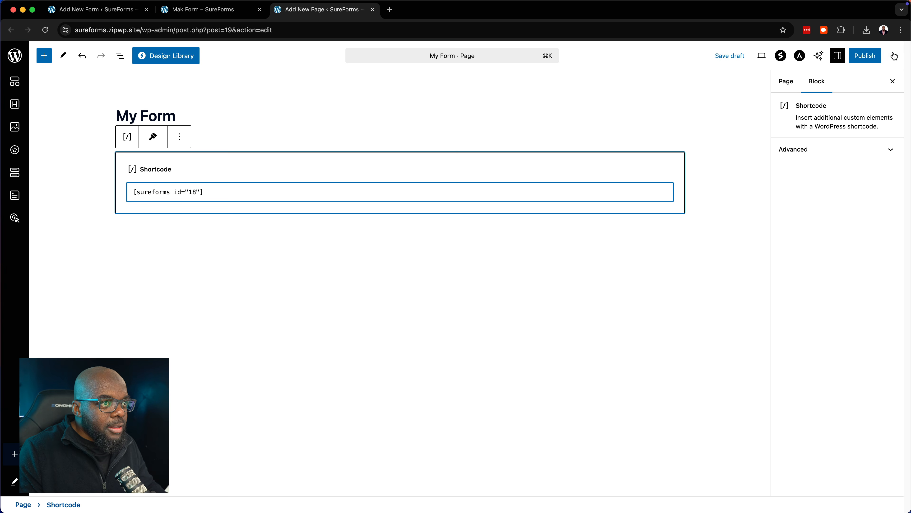
Publish the My Form page, view it live, then go back to the editor
click(871, 57)
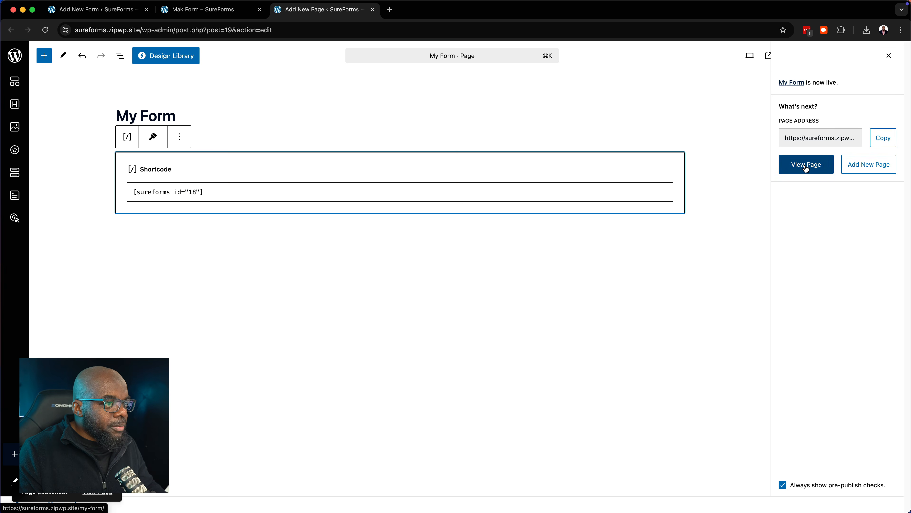
click(806, 163)
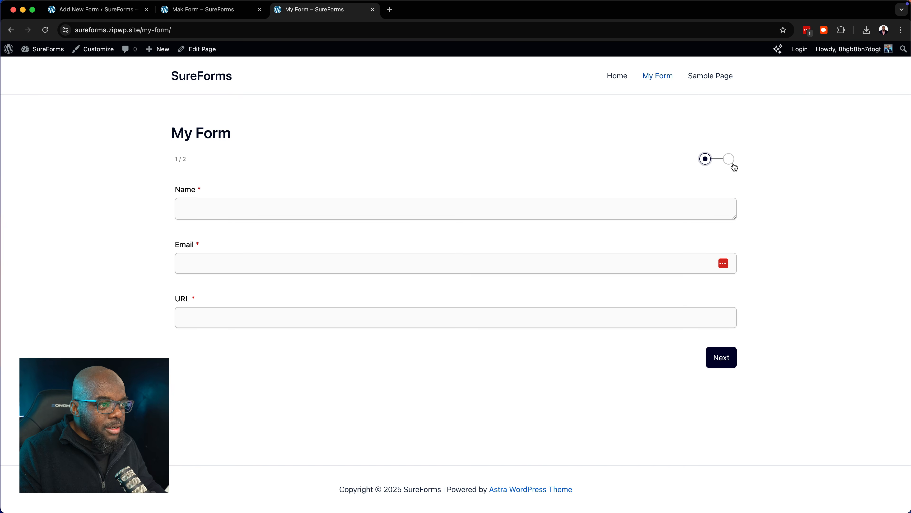
click(10, 30)
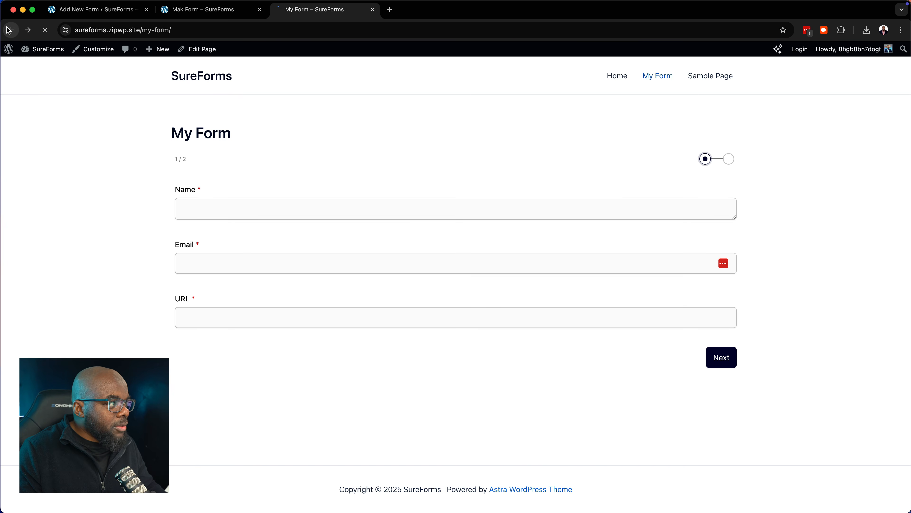
Insert a SureForms Form block below the shortcode and choose Mak Form for it
click(254, 286)
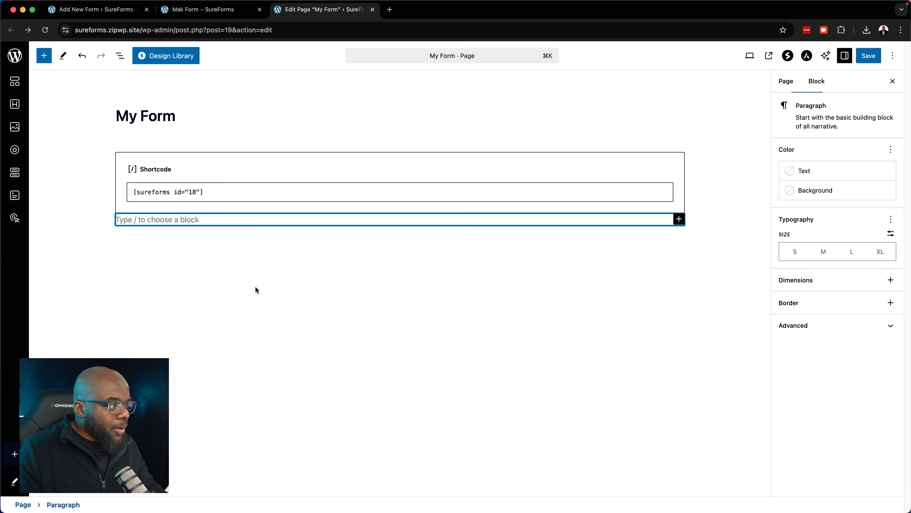
click(678, 219)
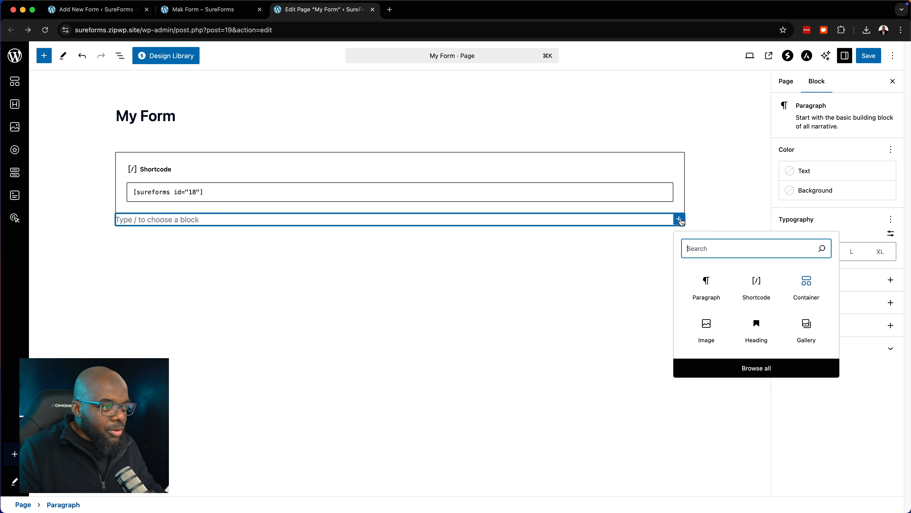
text(sure)
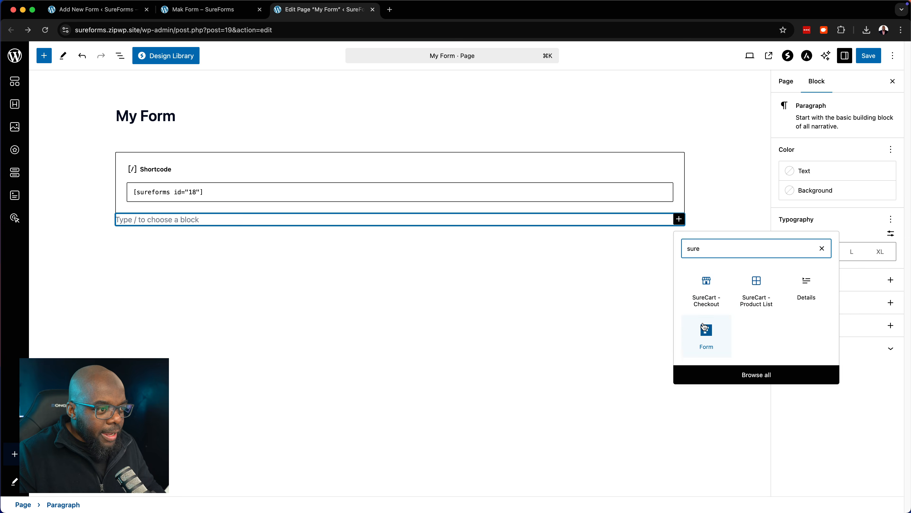
click(706, 332)
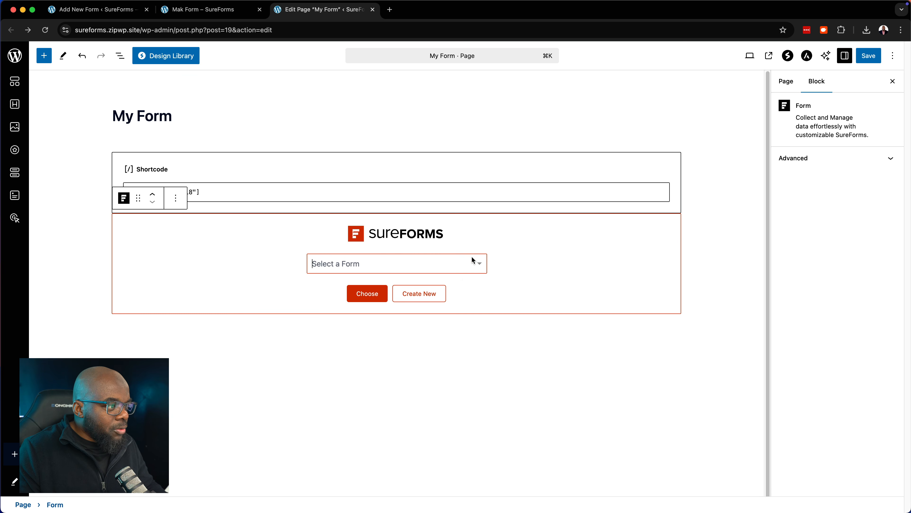
click(481, 267)
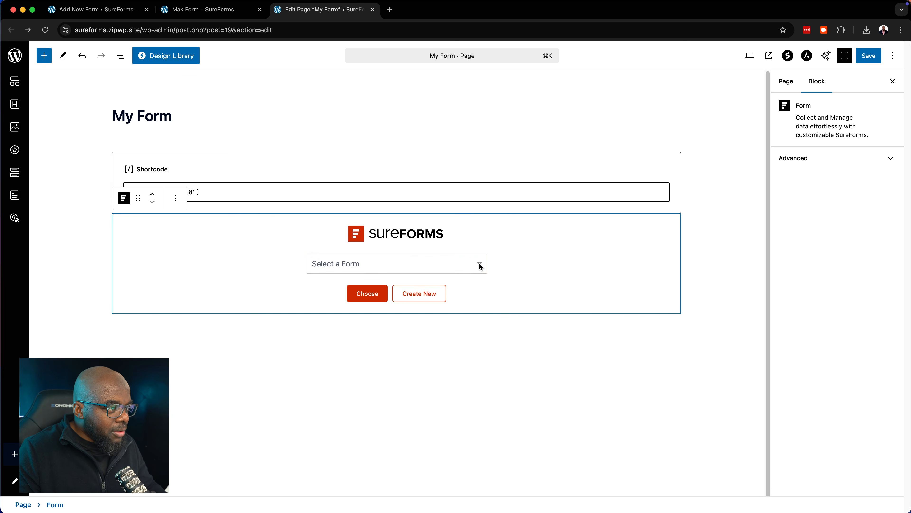
click(382, 264)
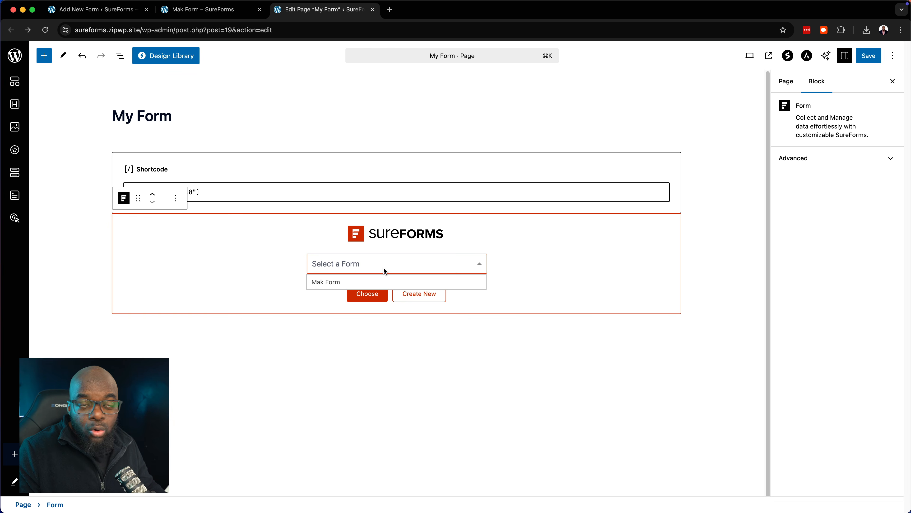
click(335, 283)
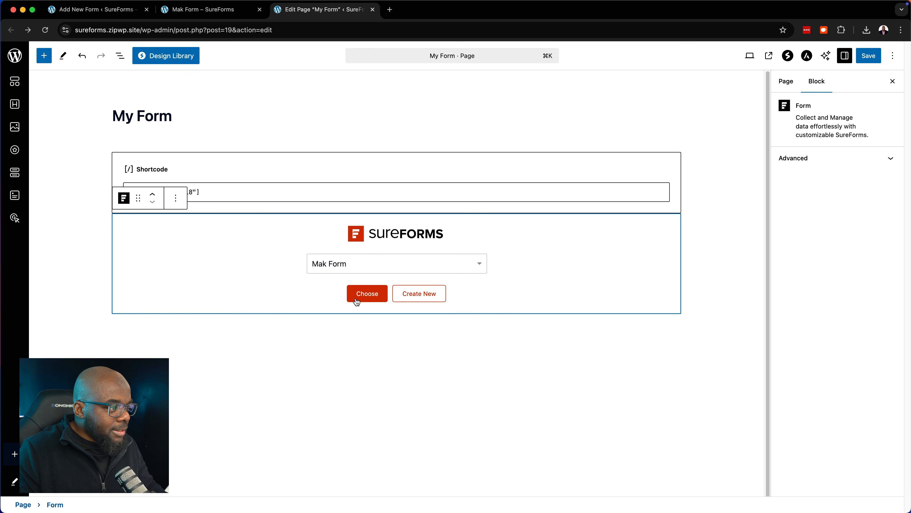
click(382, 298)
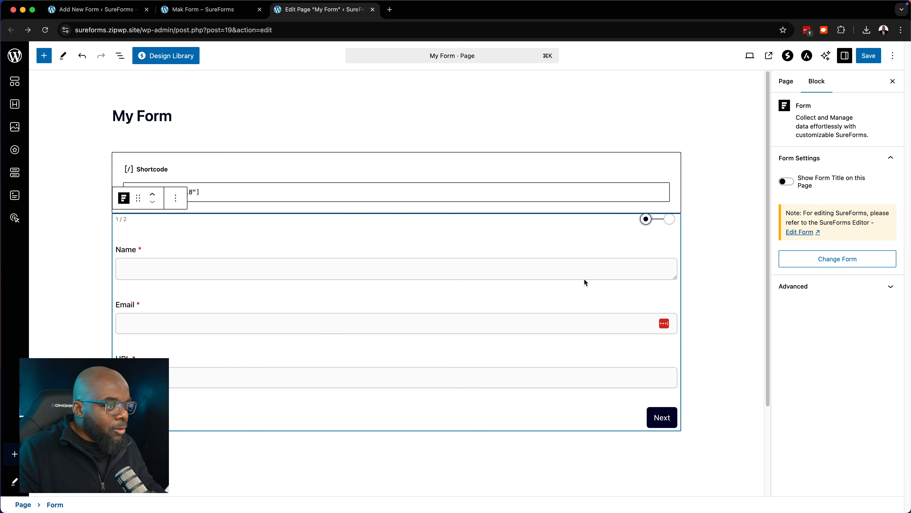
click(725, 208)
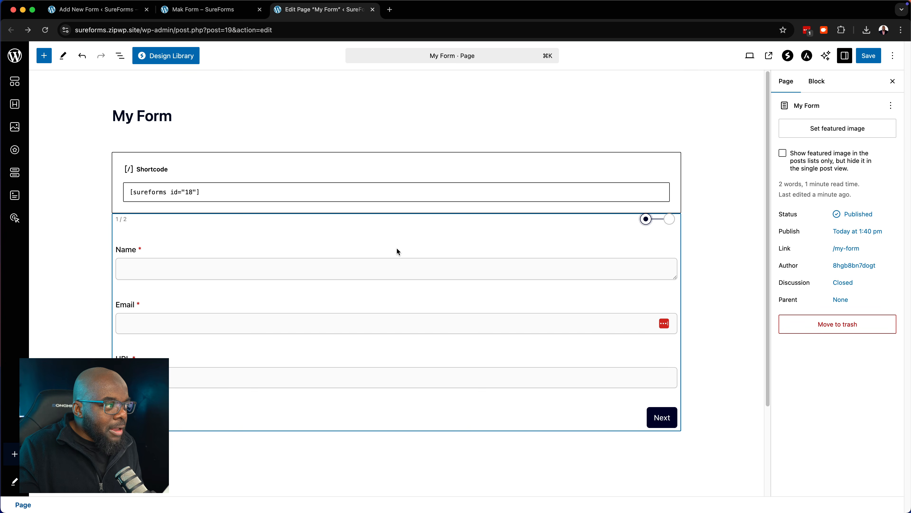
click(644, 244)
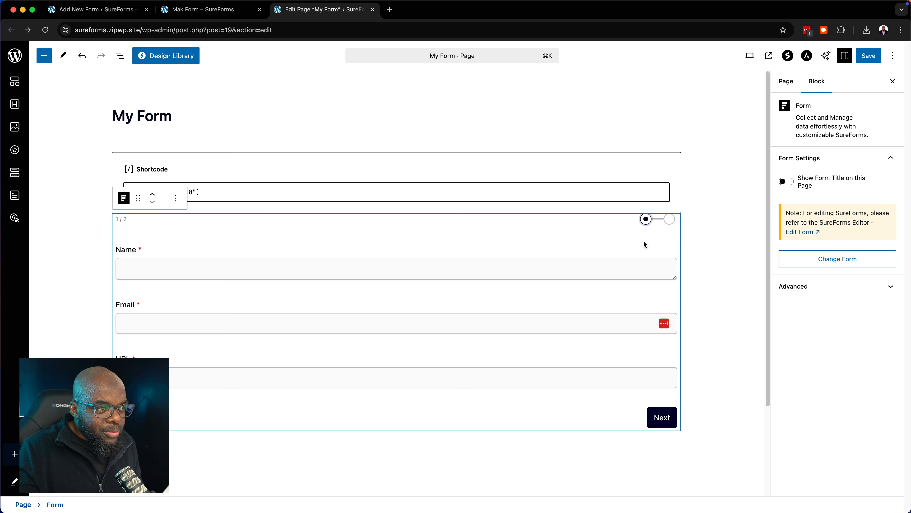
Toggle Show Form Title on and back off, then return to the Mak Form editor tab
click(789, 184)
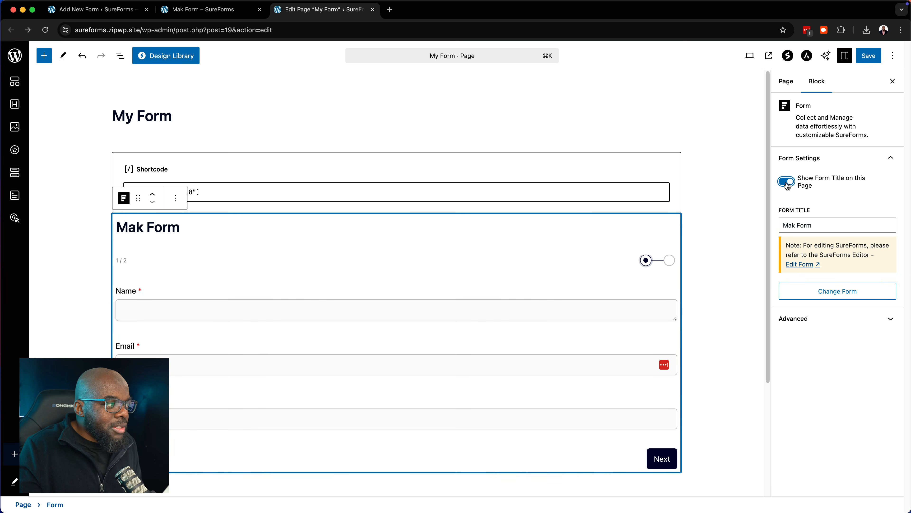
click(784, 184)
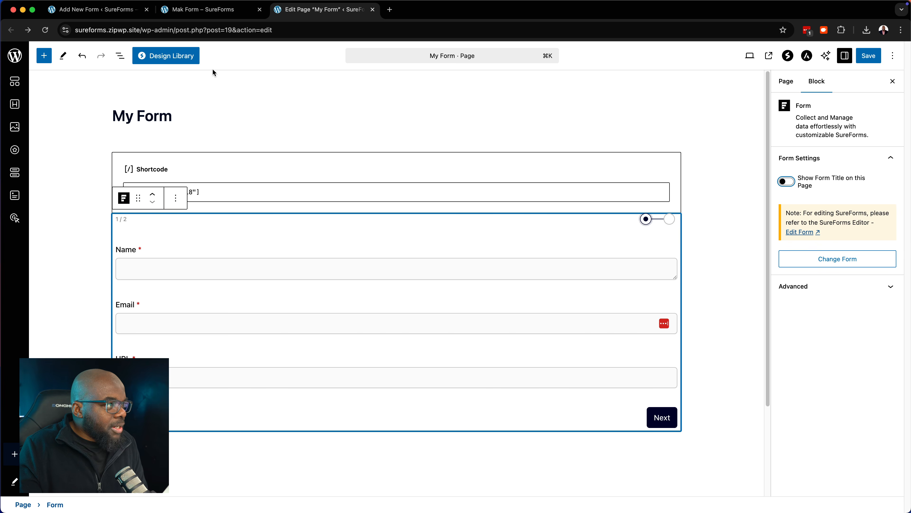
click(218, 11)
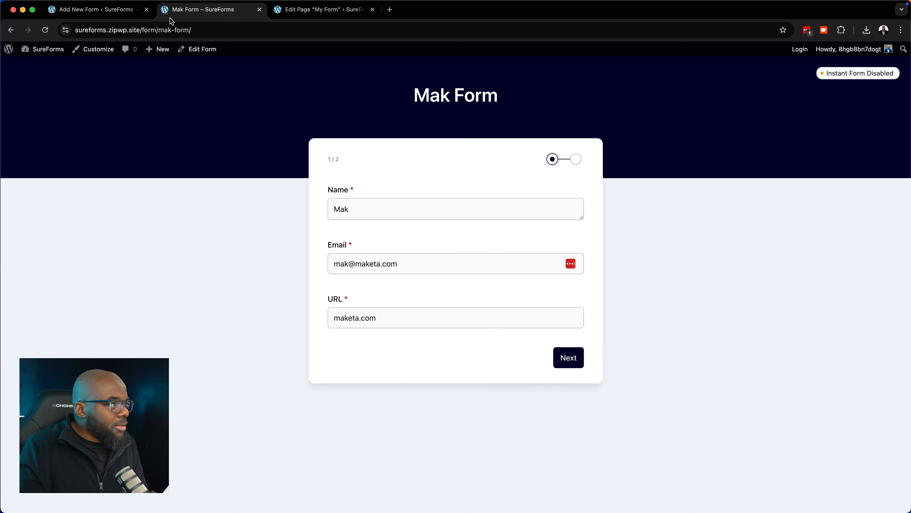
click(134, 16)
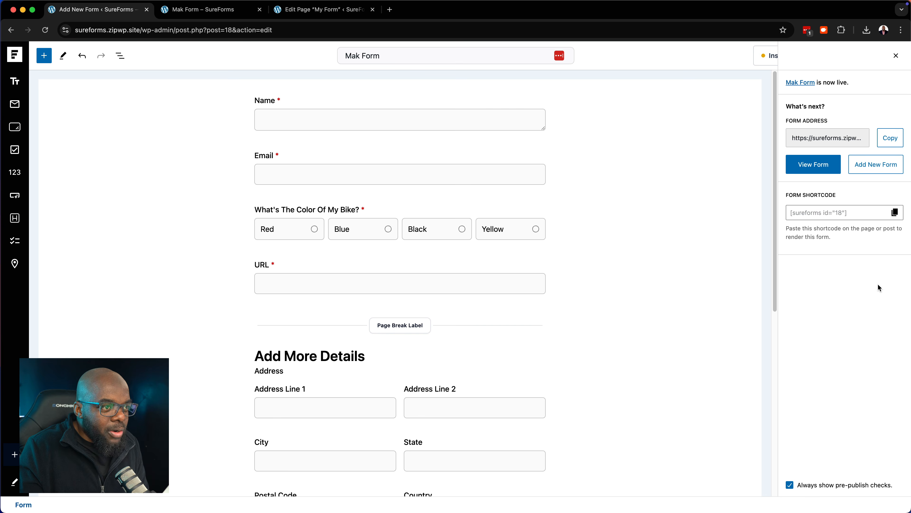
Dismiss the form-is-live notice and enable Instant Form with preview for Mak Form
click(896, 55)
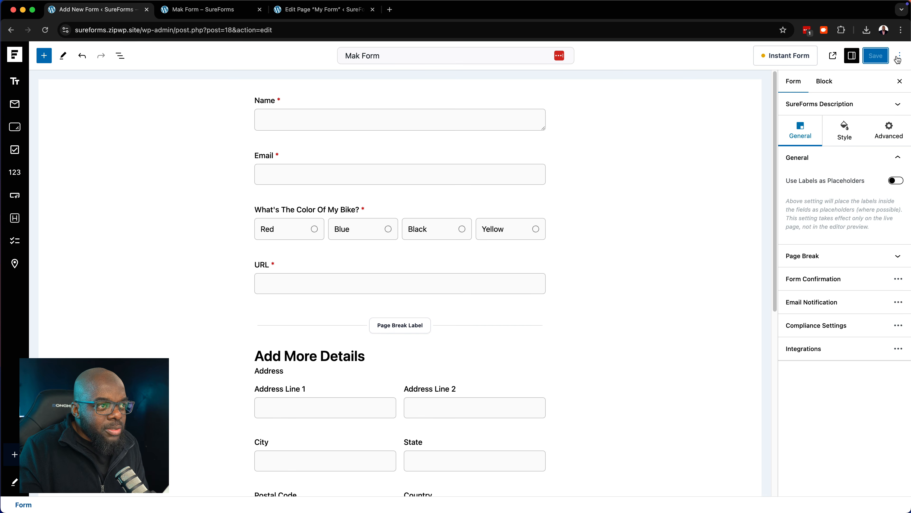
click(800, 57)
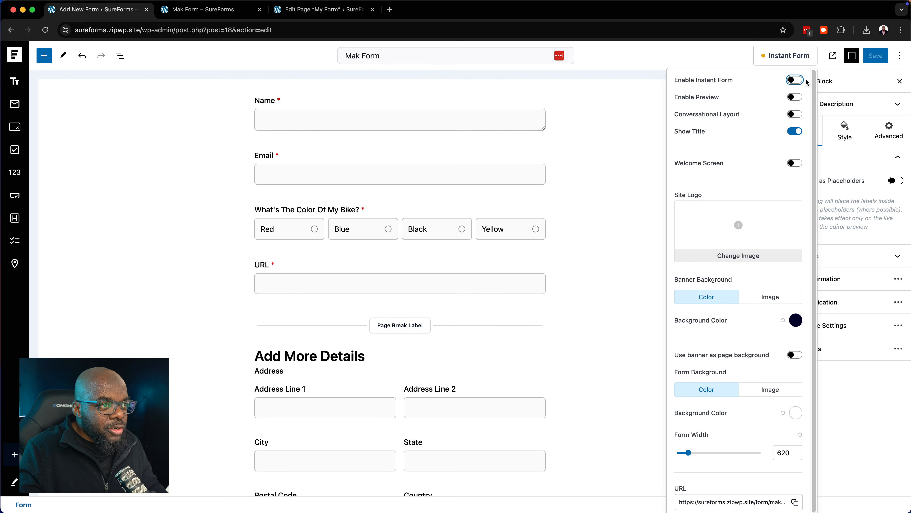
click(794, 80)
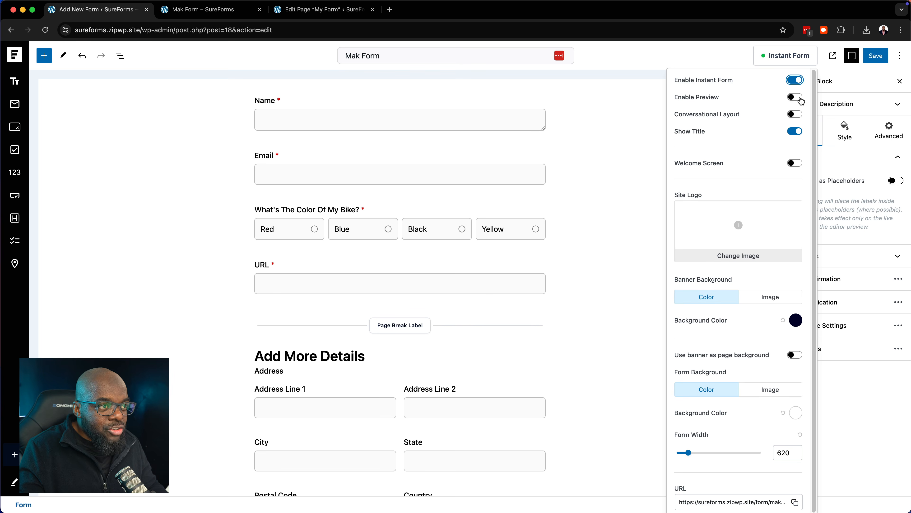
click(795, 96)
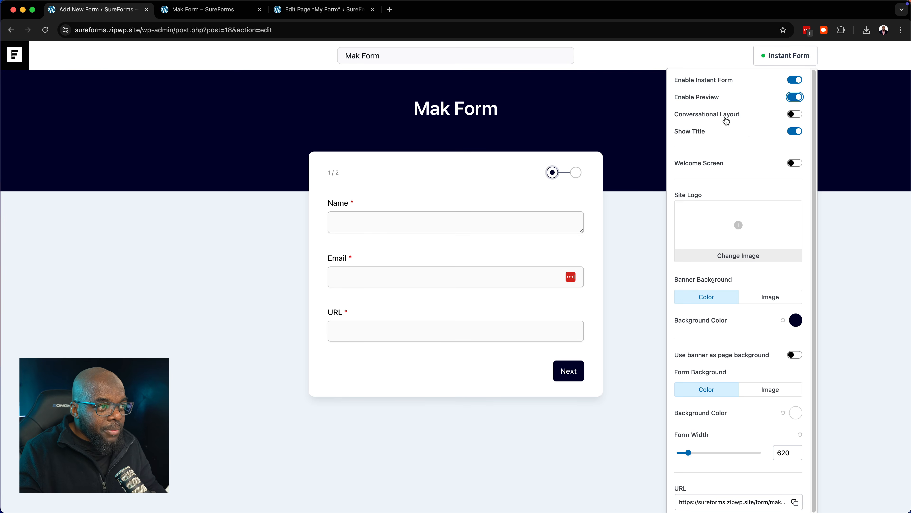
Enable the welcome screen, append ' Mak' after 'heard.' in its message, then disable it
click(801, 165)
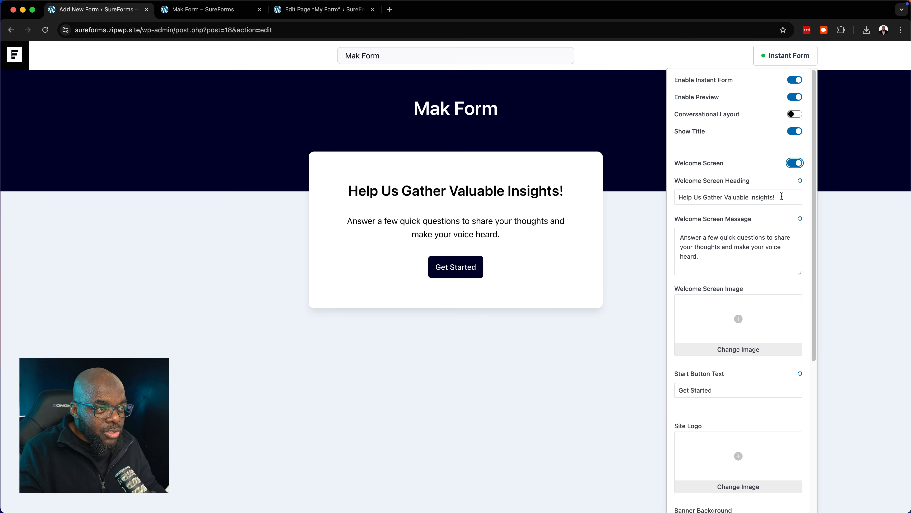
drag(781, 196, 680, 198)
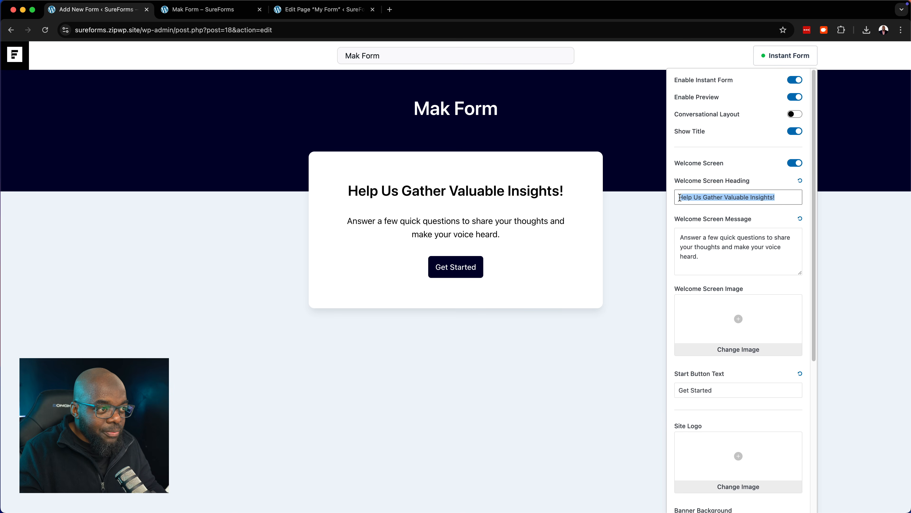
click(737, 198)
click(720, 259)
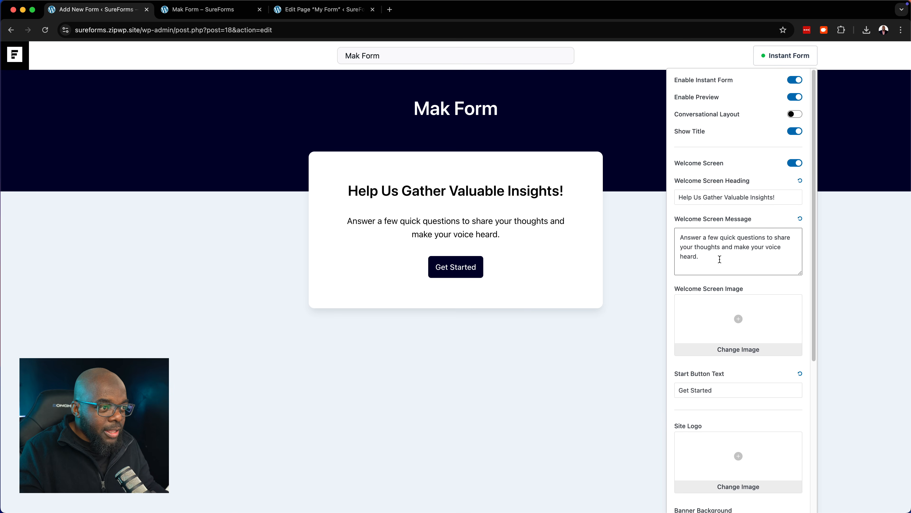
text(mak)
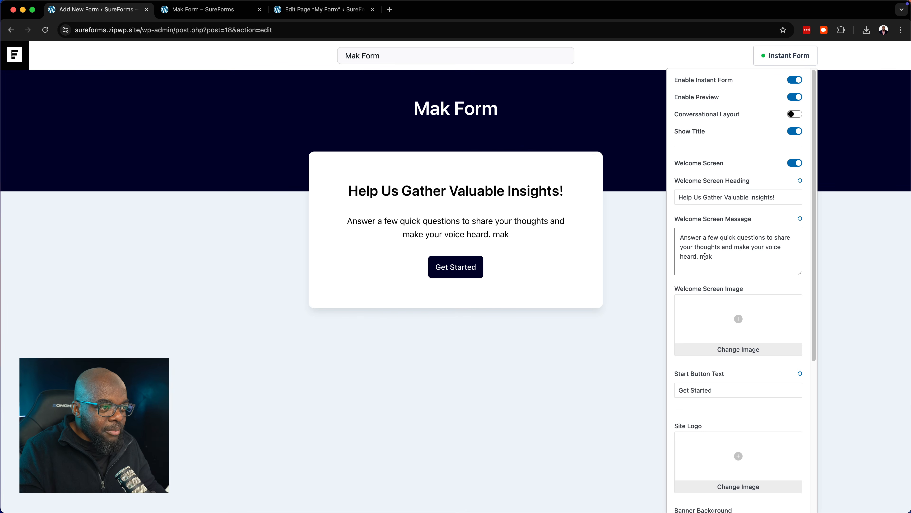
key(BackSpace)
text(M)
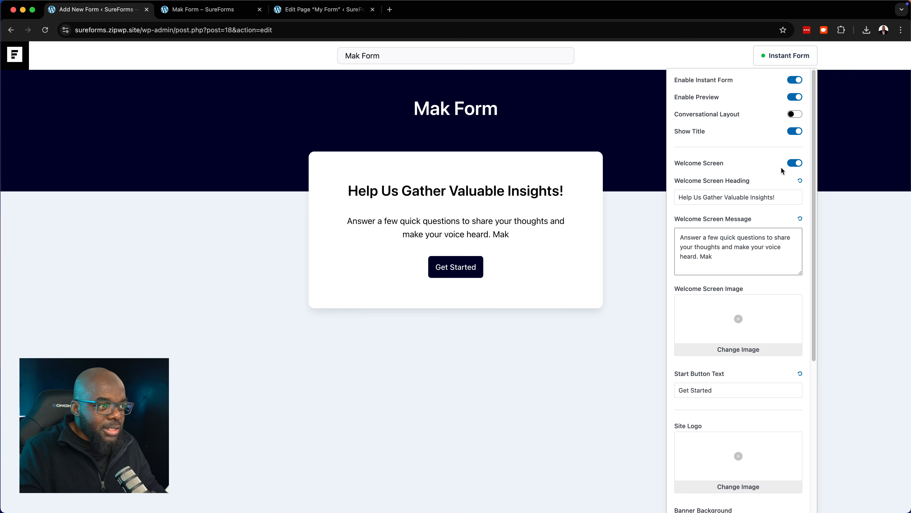
click(793, 163)
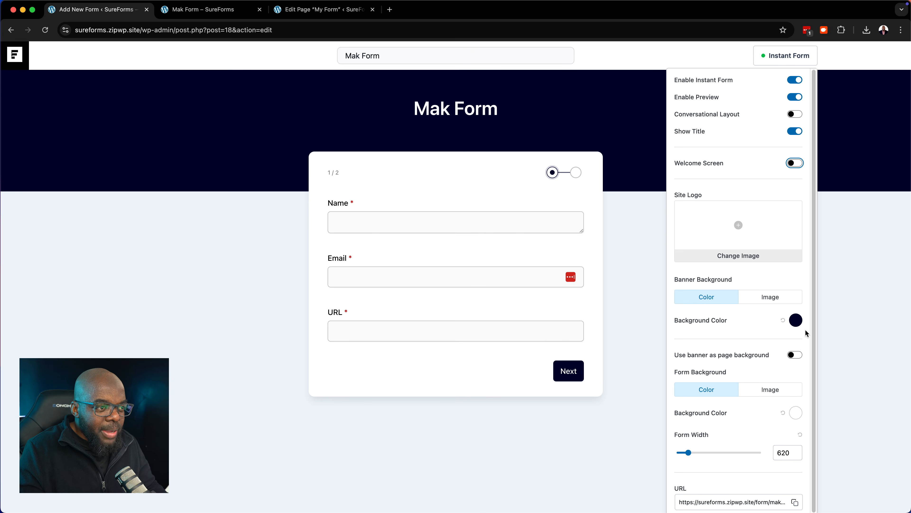
Set the banner background colour to 045CB4, keeping the light grey page background
click(796, 323)
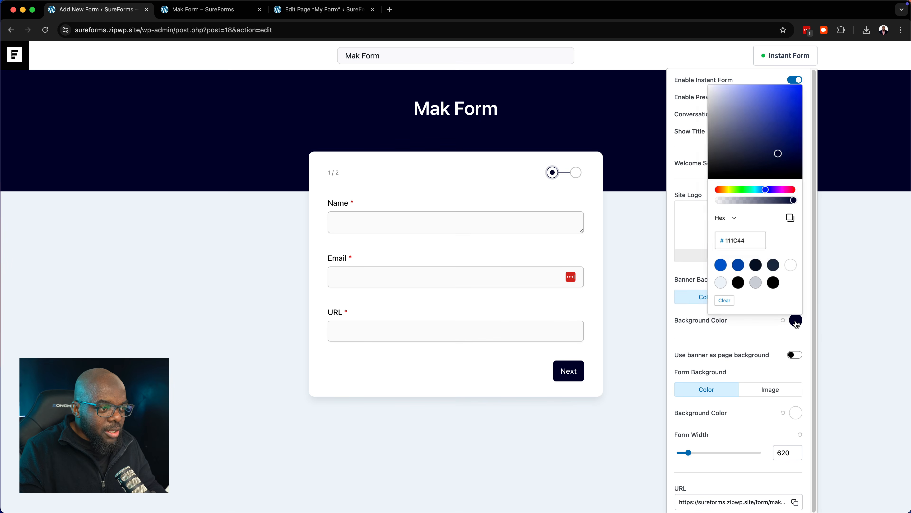
click(714, 260)
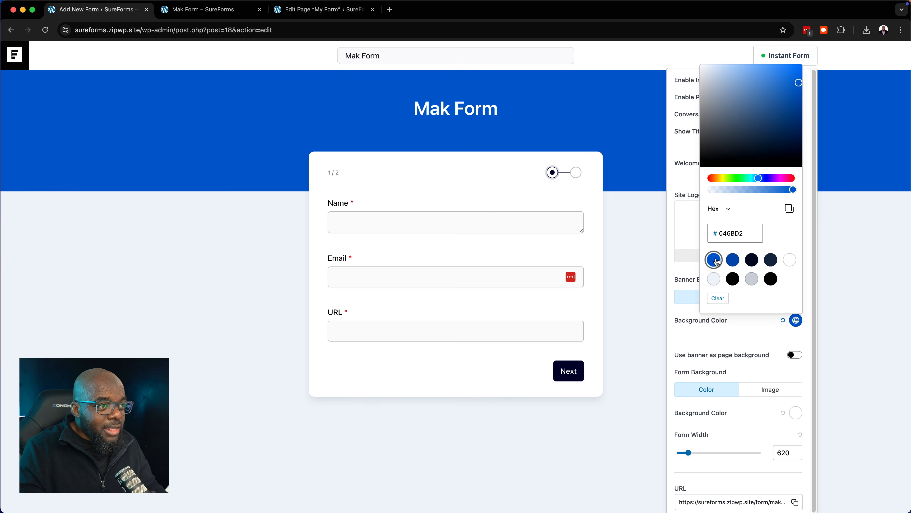
click(733, 260)
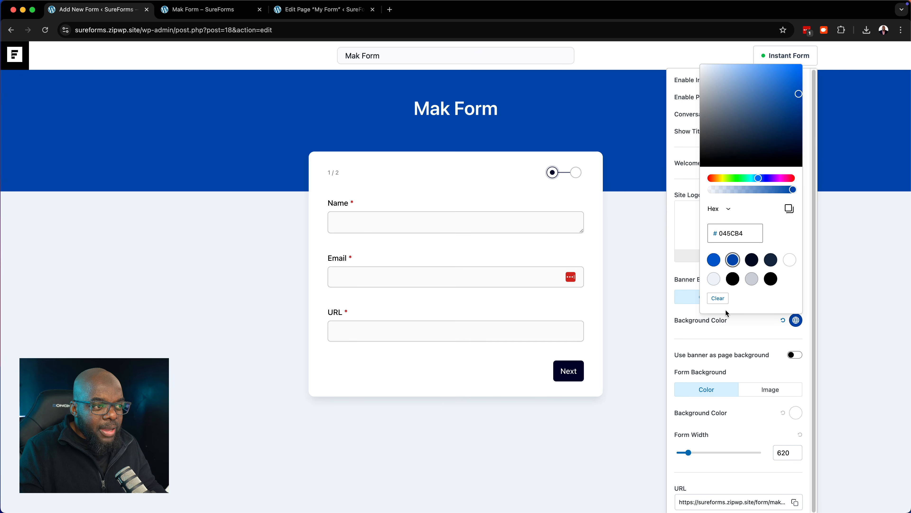
click(719, 299)
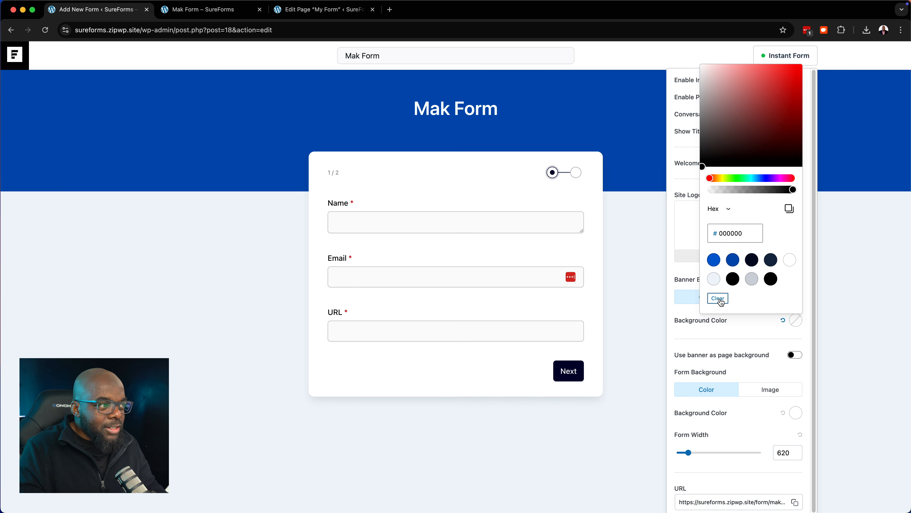
click(733, 260)
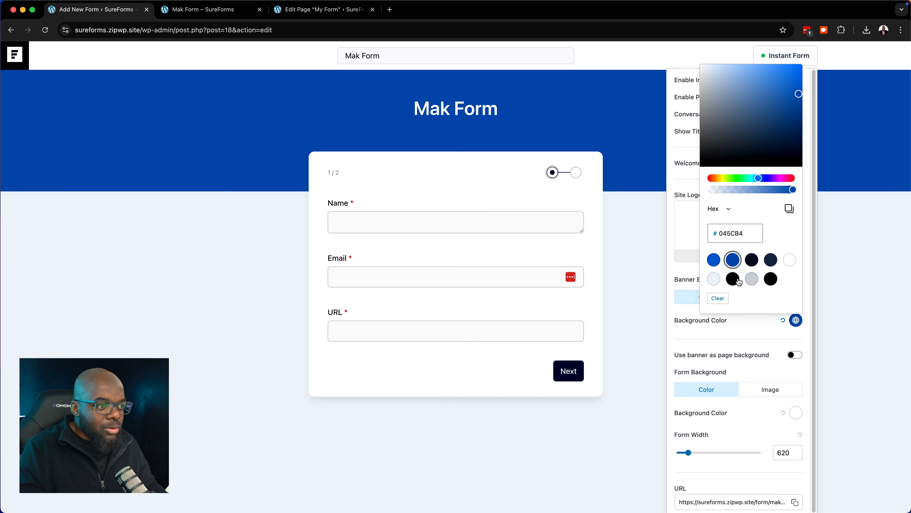
click(753, 328)
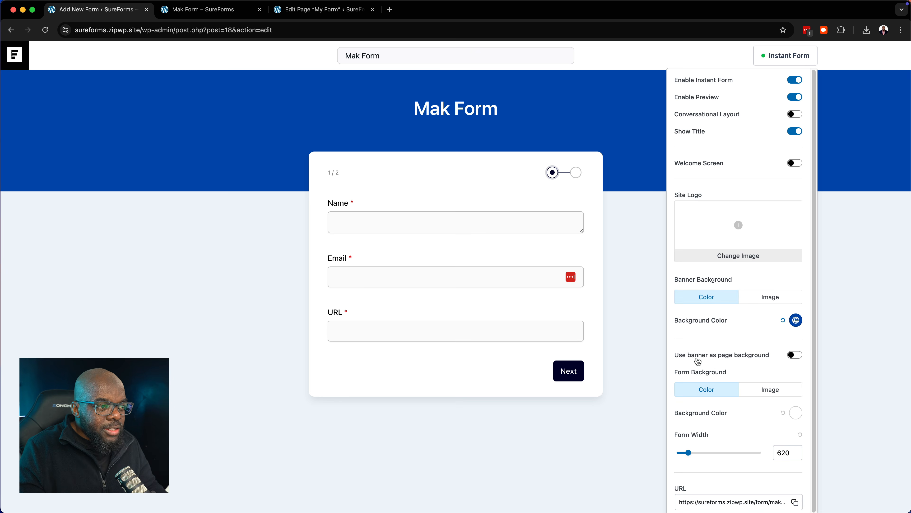
click(794, 355)
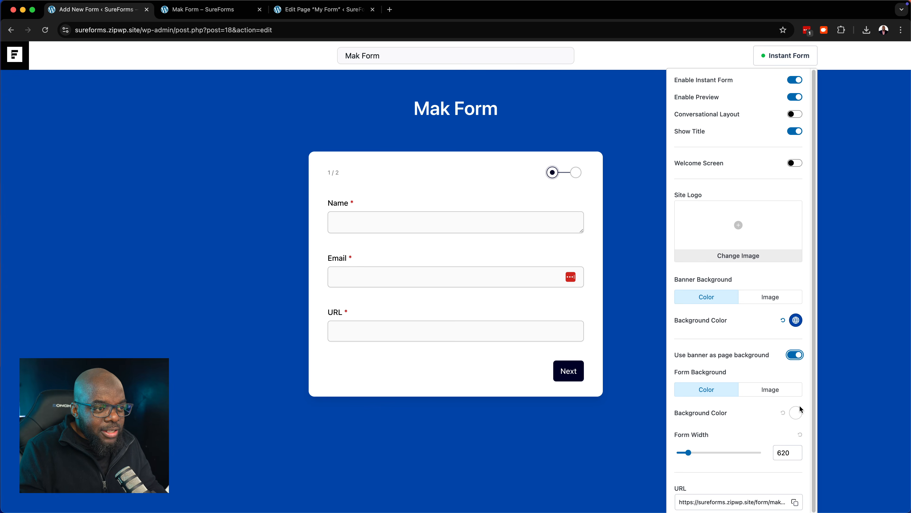
click(794, 355)
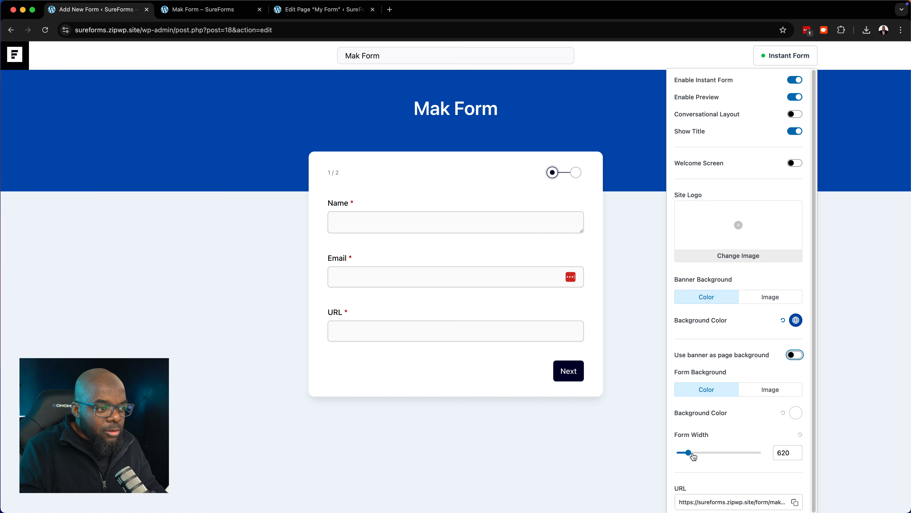
Set the form width to 749, copy the form's public URL, and open a new browser tab
drag(689, 454, 712, 451)
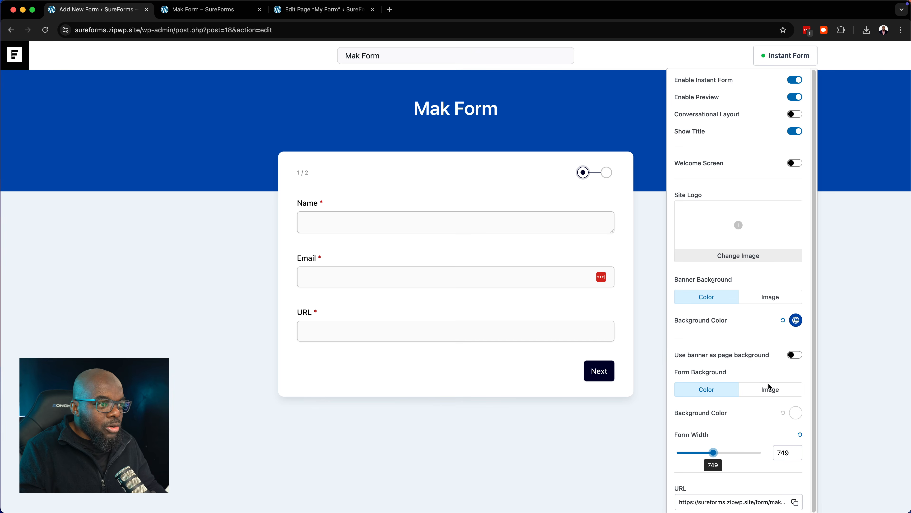
scroll(769, 412, down, 1)
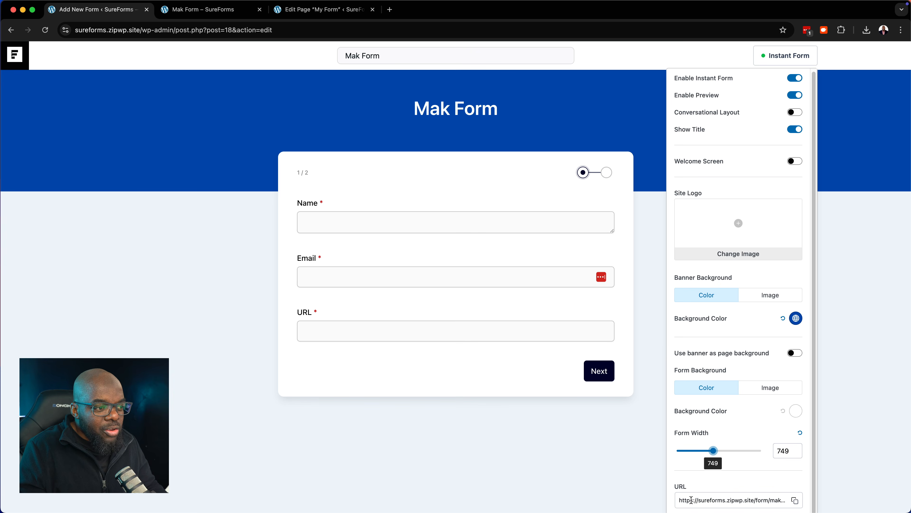
click(795, 501)
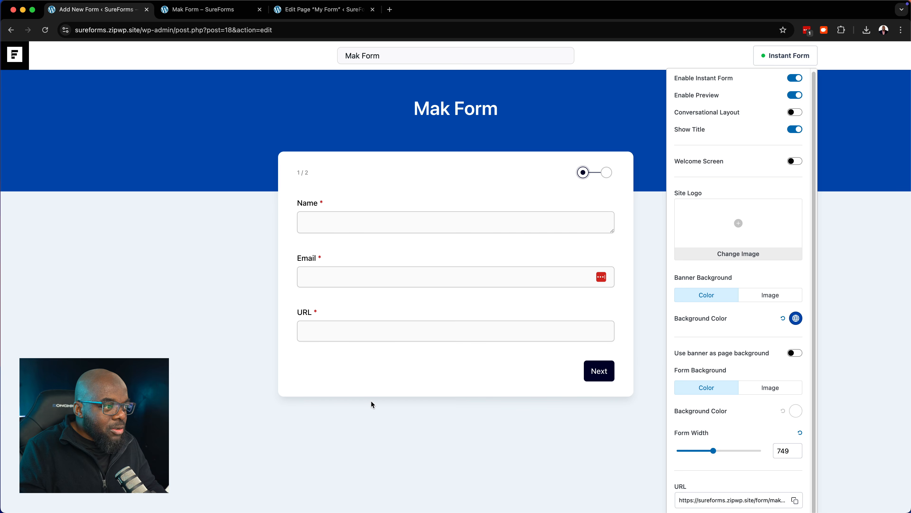
click(389, 9)
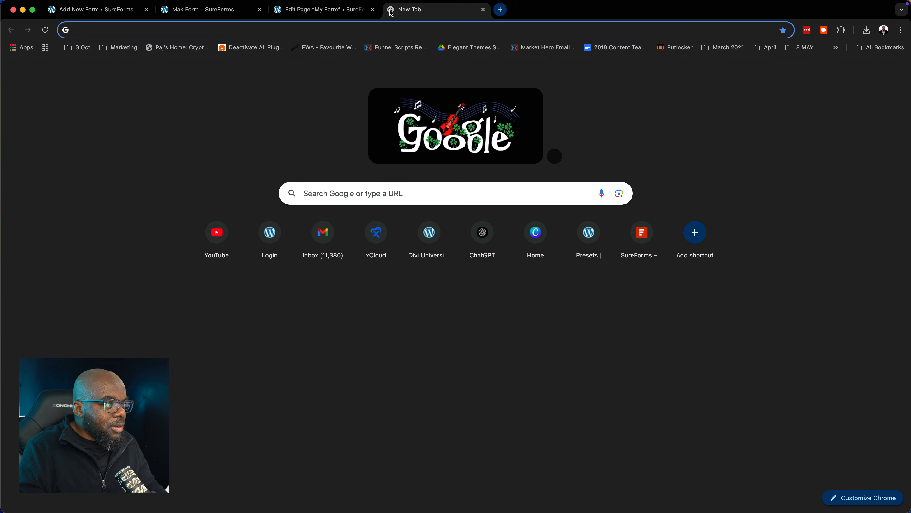
Paste the copied Mak Form URL into the new tab, load it, then return to the editor tab
key(super+v)
key(Return)
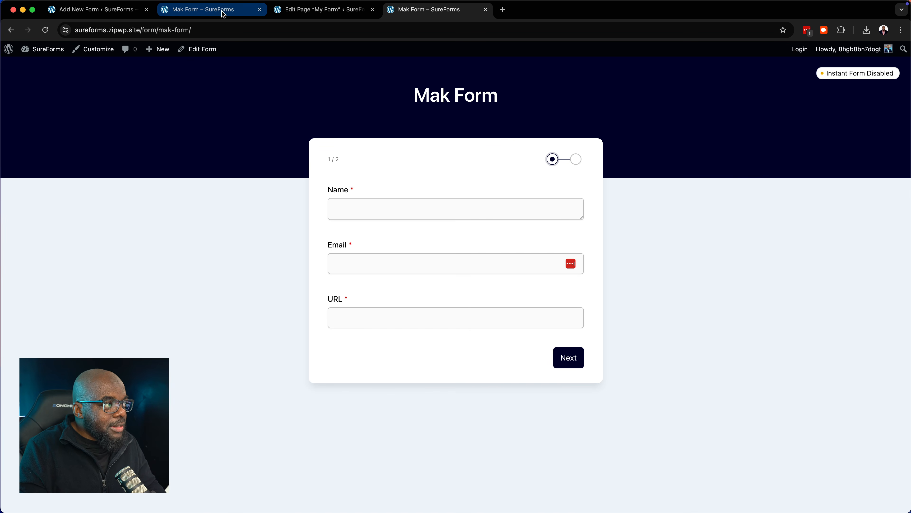
click(125, 10)
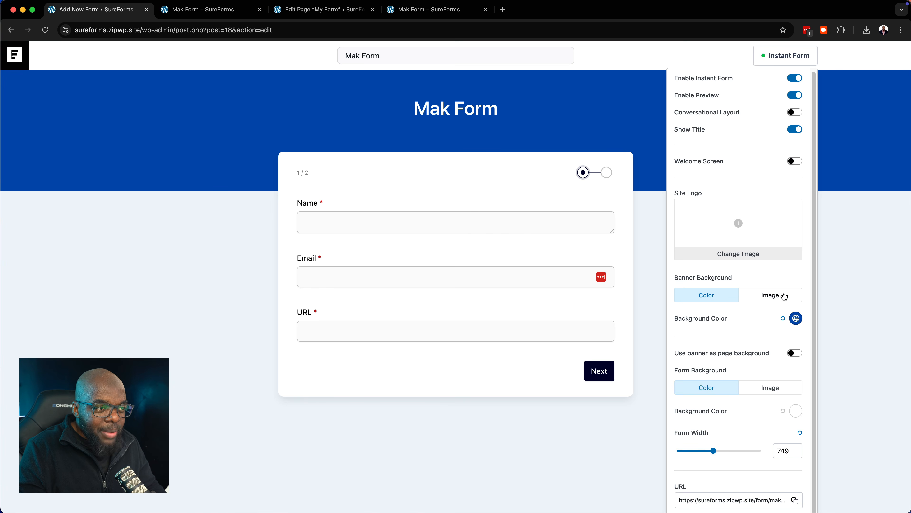
Set the banner background to an image and upload opel-5190050_1280.jpg for it
scroll(769, 298, up, 1)
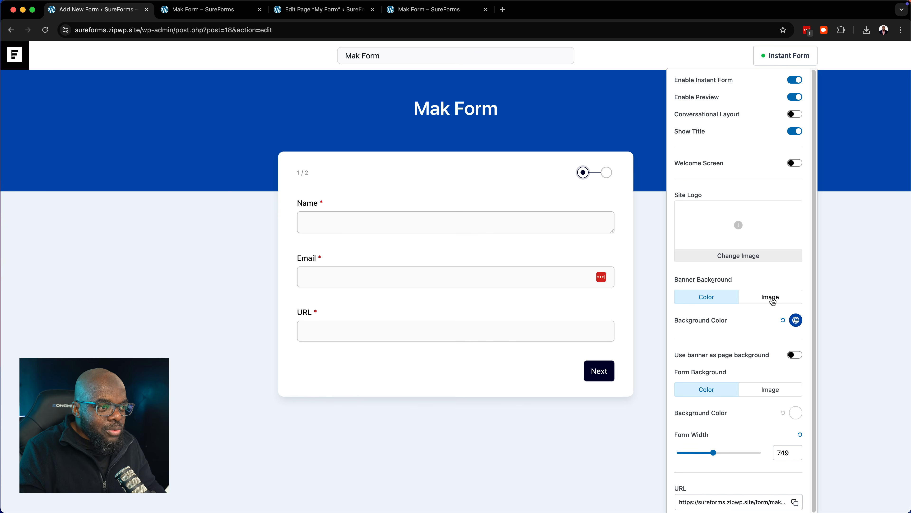
click(771, 297)
click(741, 350)
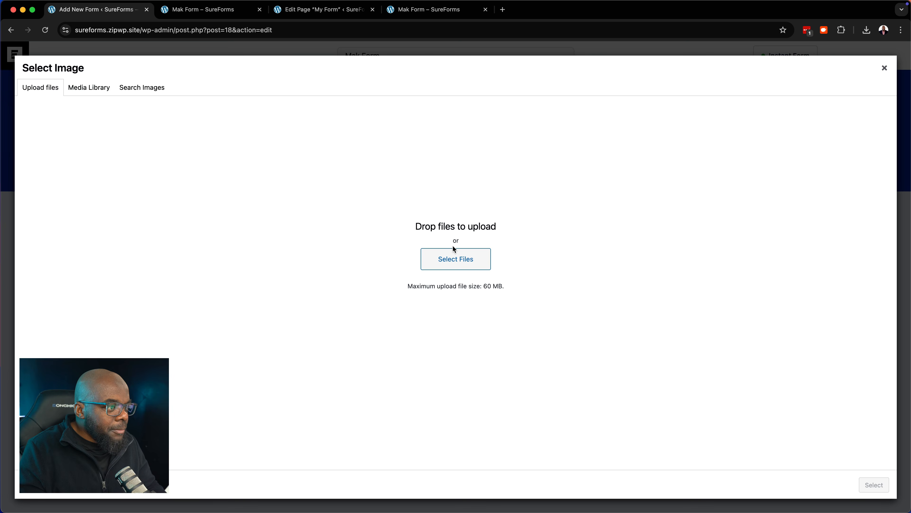
click(456, 264)
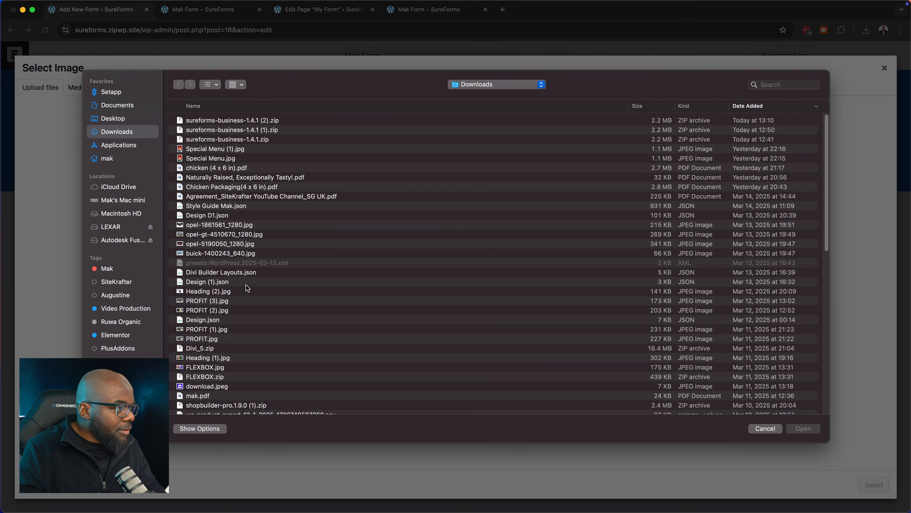
scroll(243, 311, down, 3)
click(278, 194)
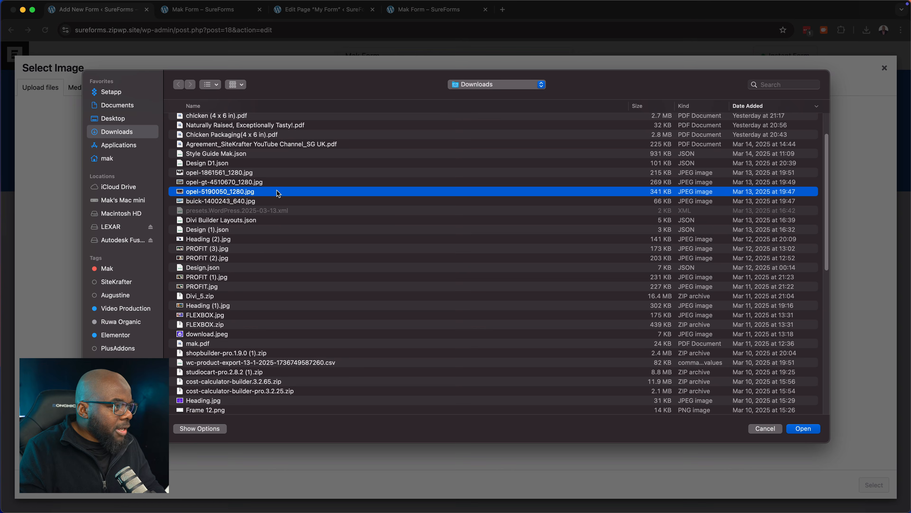
double_click(277, 193)
click(872, 484)
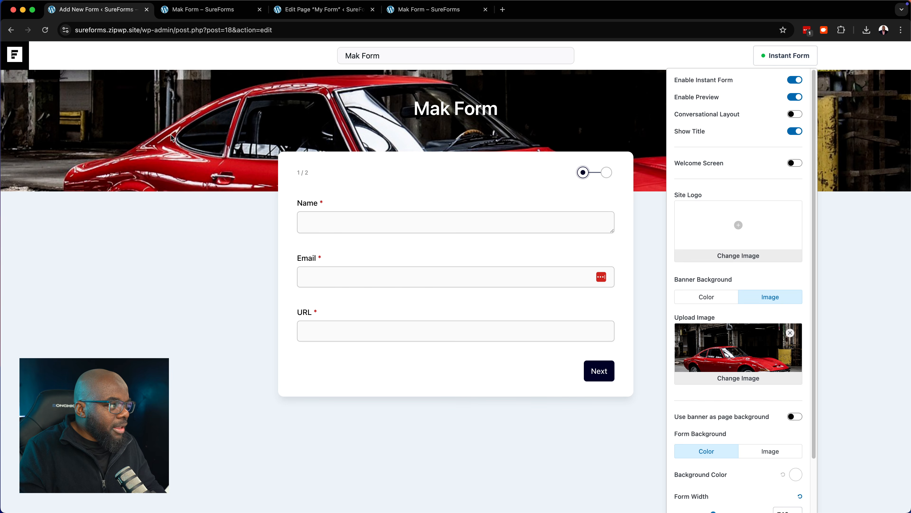
Turn on 'Use banner as page background' so the red car image fills the page
click(795, 416)
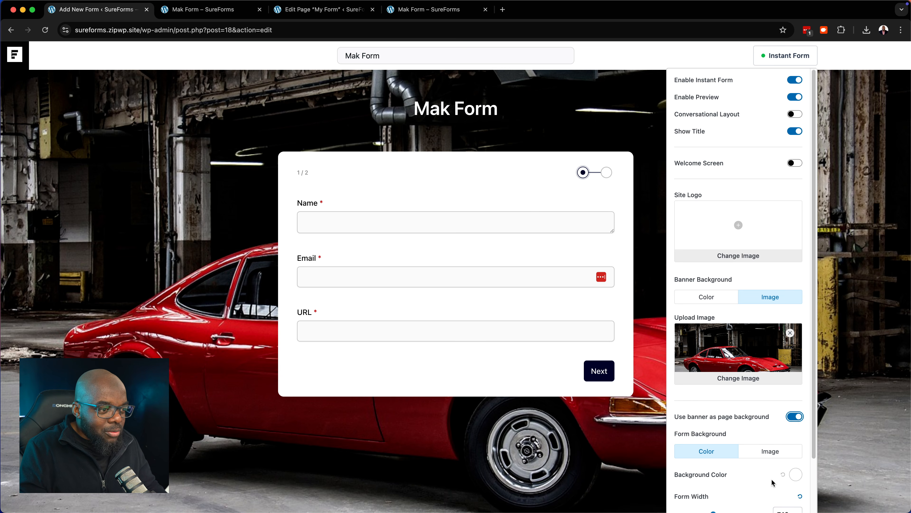
scroll(771, 478, down, 3)
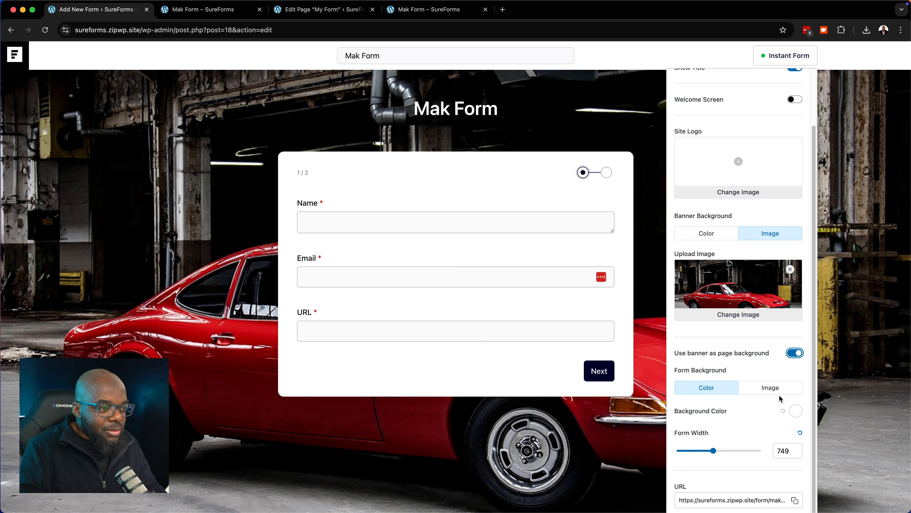
Try navy and slate form card backgrounds, then settle on fully opaque white
click(797, 411)
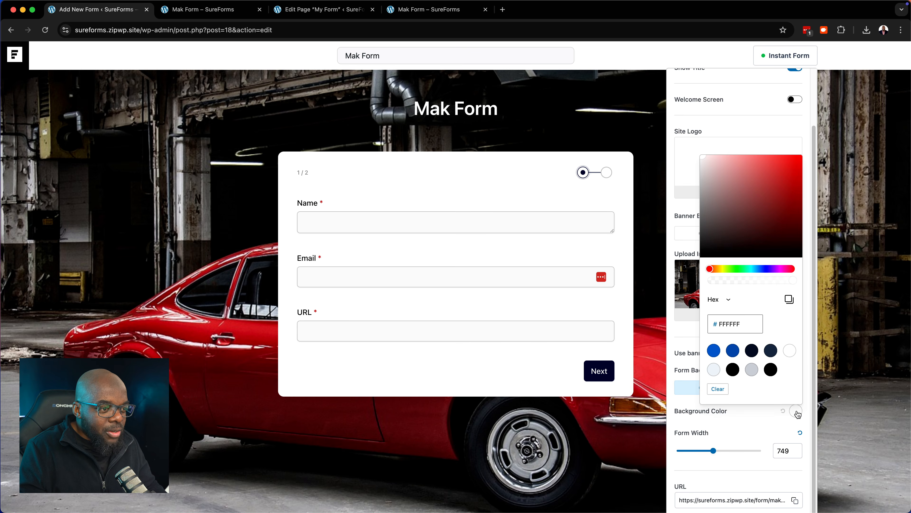
click(752, 350)
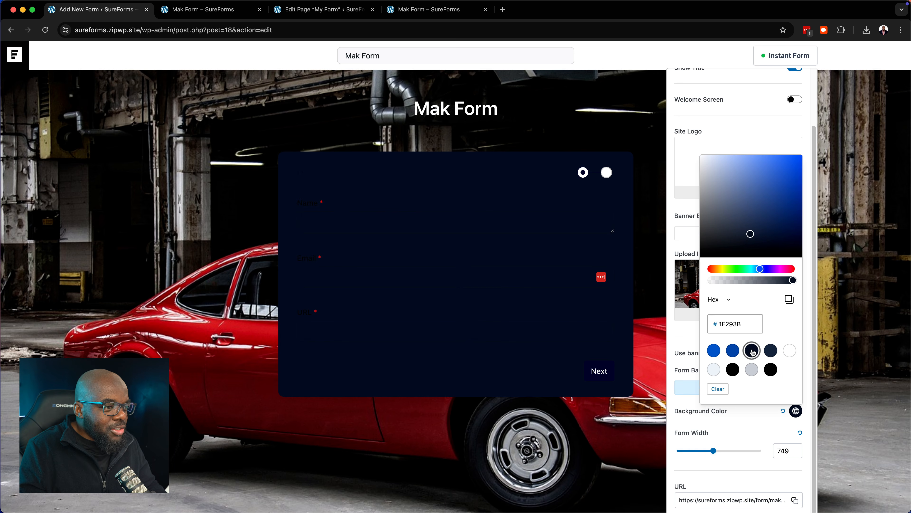
click(790, 350)
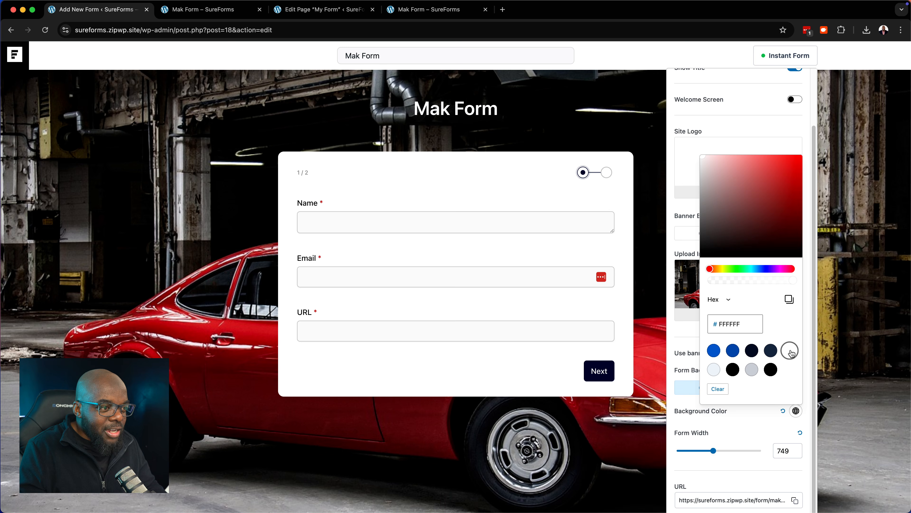
click(770, 351)
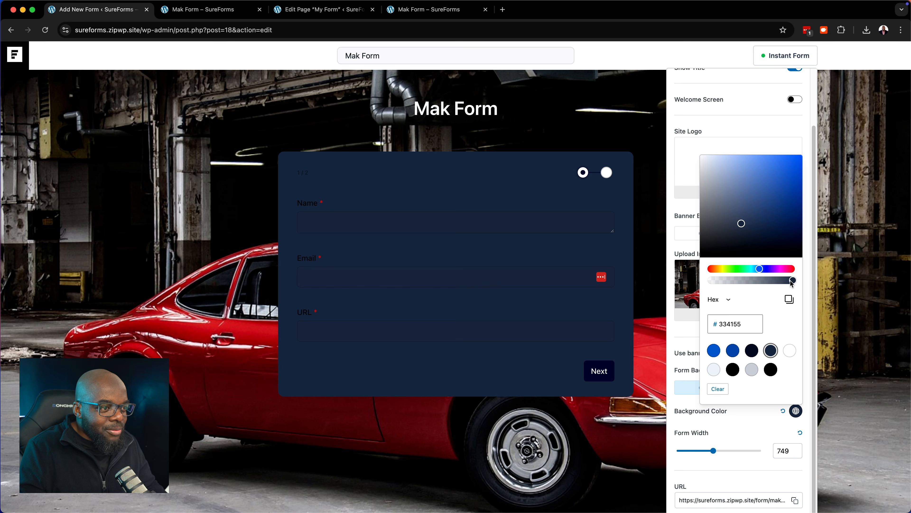
mouse_move(792, 282)
mouse_down()
mouse_move(719, 285)
mouse_move(801, 284)
mouse_up()
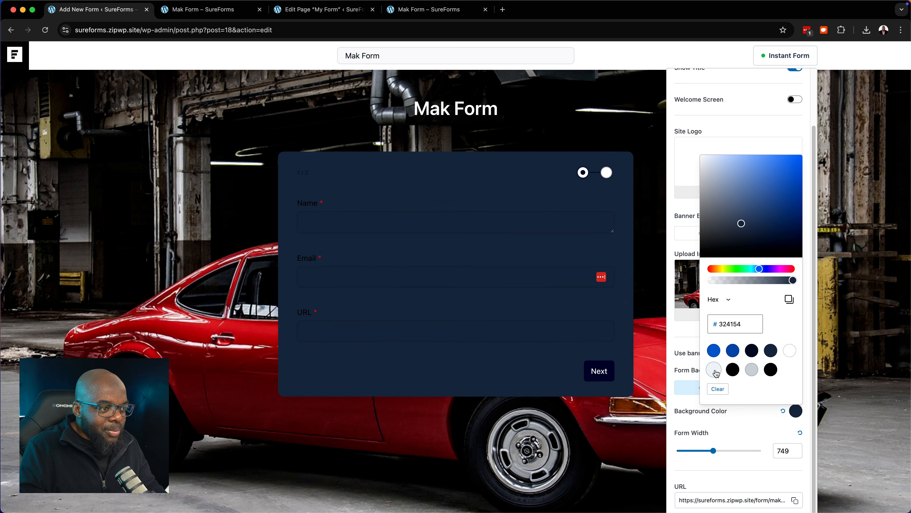
click(788, 352)
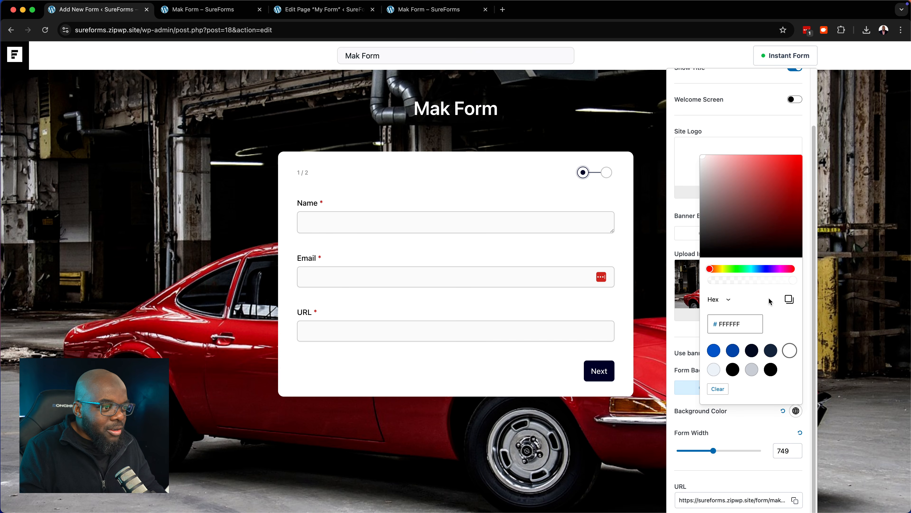
drag(791, 278, 784, 280)
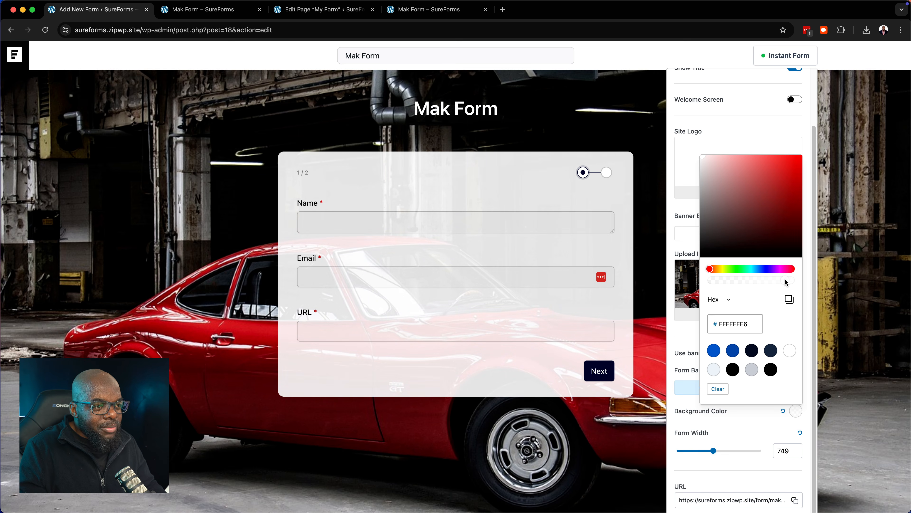
drag(785, 278, 795, 279)
Close the Instant Form styling panel to return to the Mak Form editor
click(607, 99)
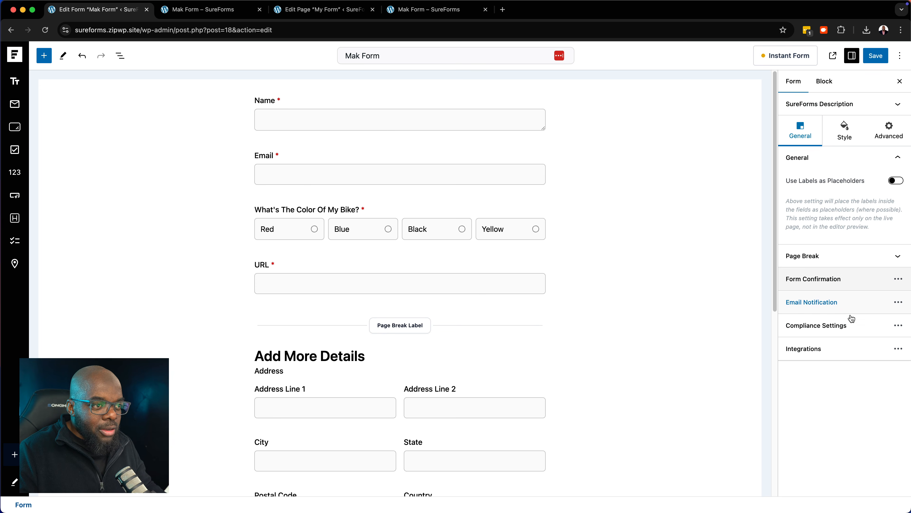
Change the form confirmation type from the thank-you message to Redirect
click(898, 281)
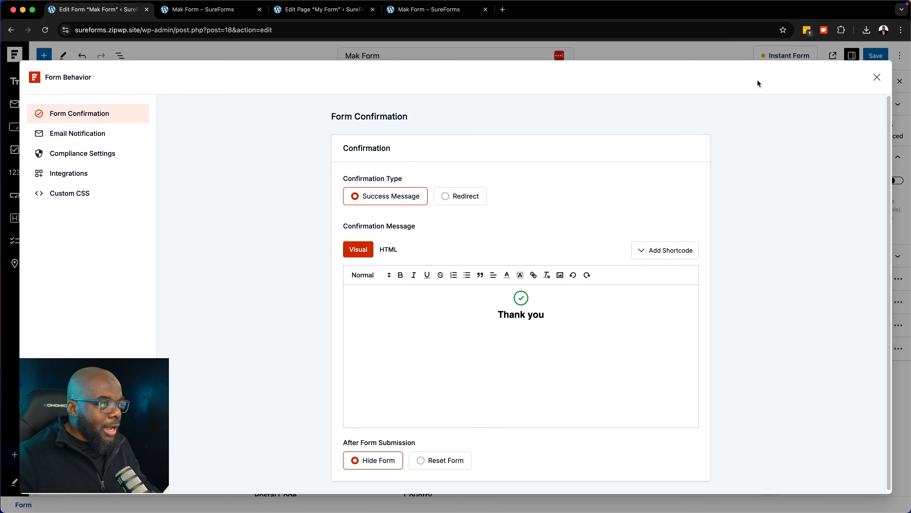
click(876, 81)
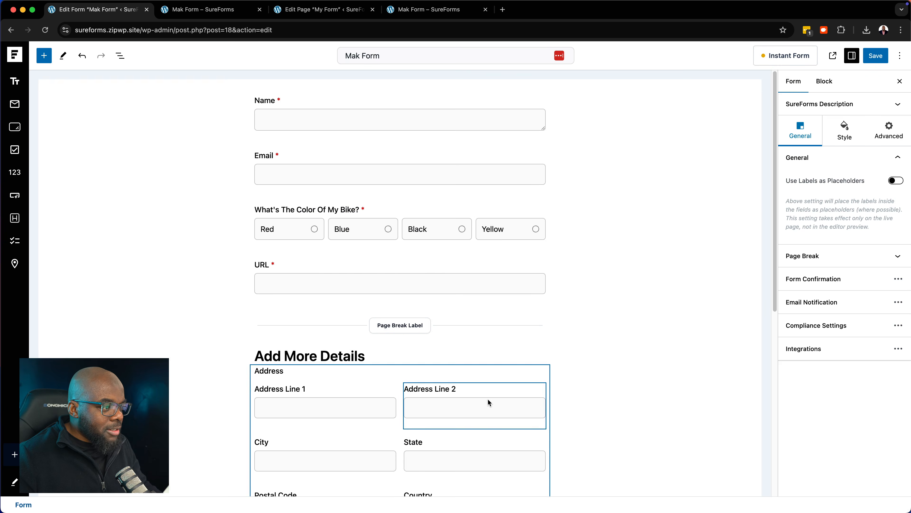
scroll(489, 398, down, 5)
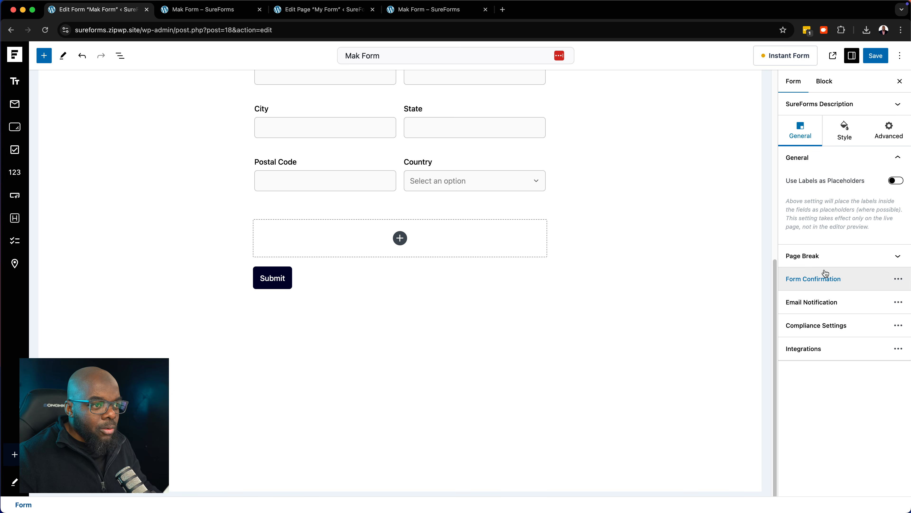
click(900, 280)
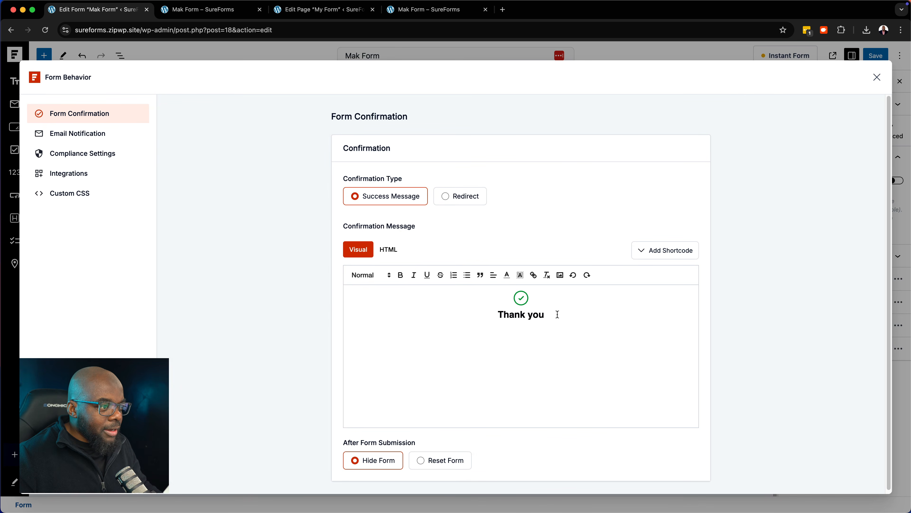
drag(556, 319, 493, 314)
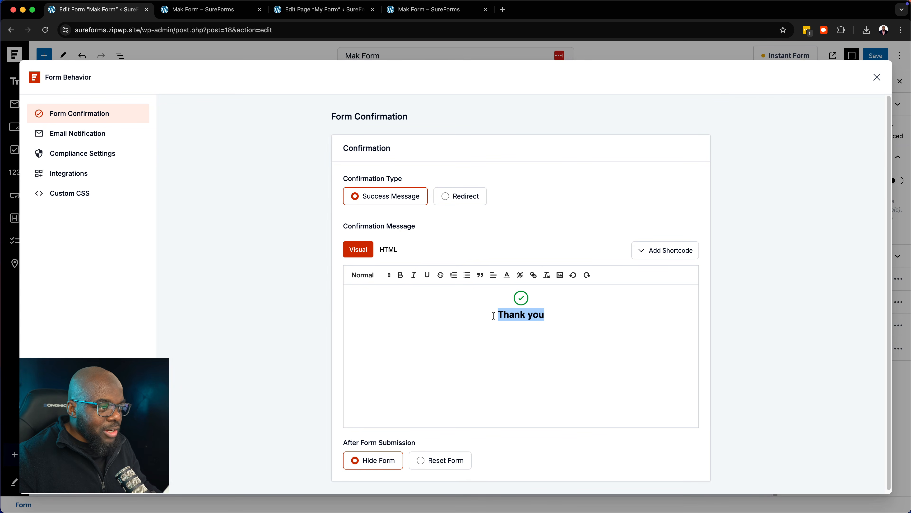
click(631, 346)
click(447, 199)
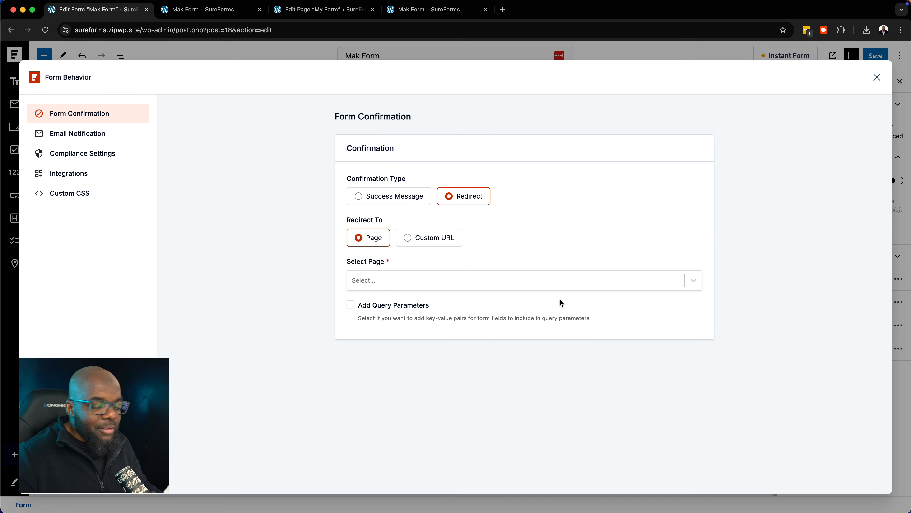
Set Mak Form's post-submit redirect to the Sample Page, briefly trying Custom URL before switching back
click(694, 281)
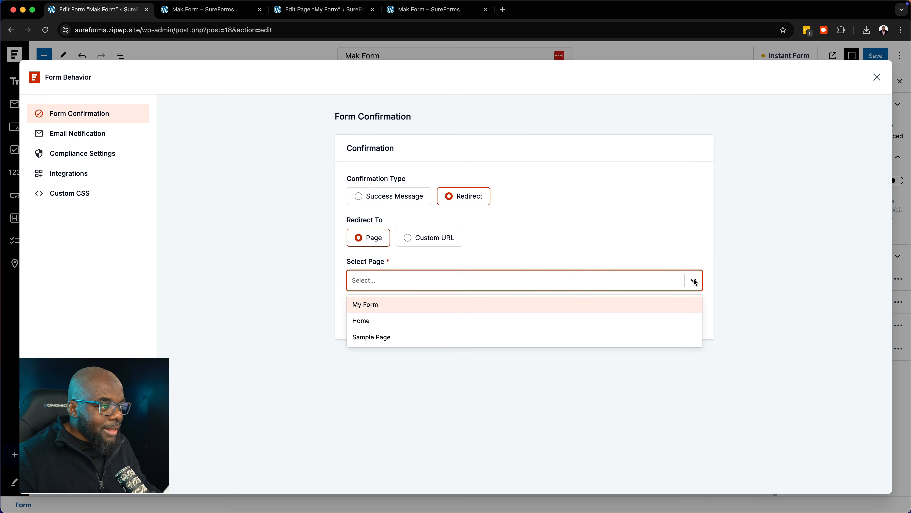
click(414, 338)
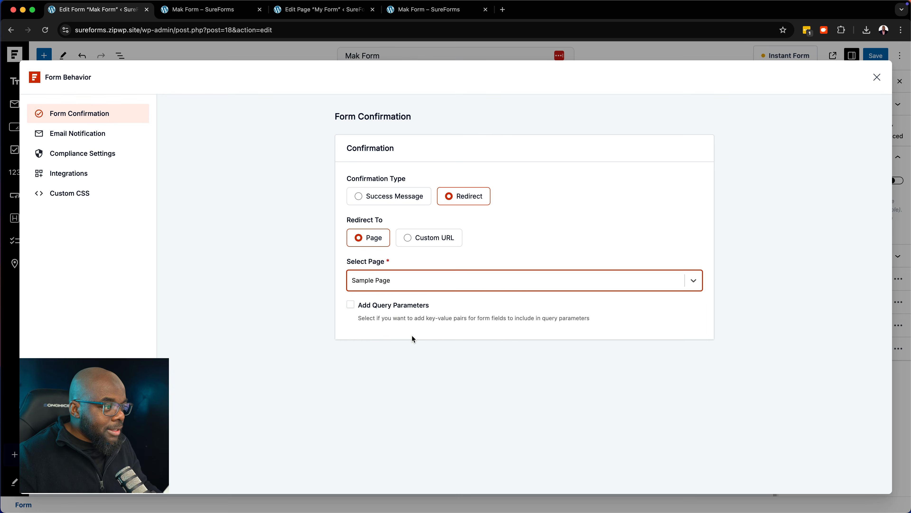
click(408, 238)
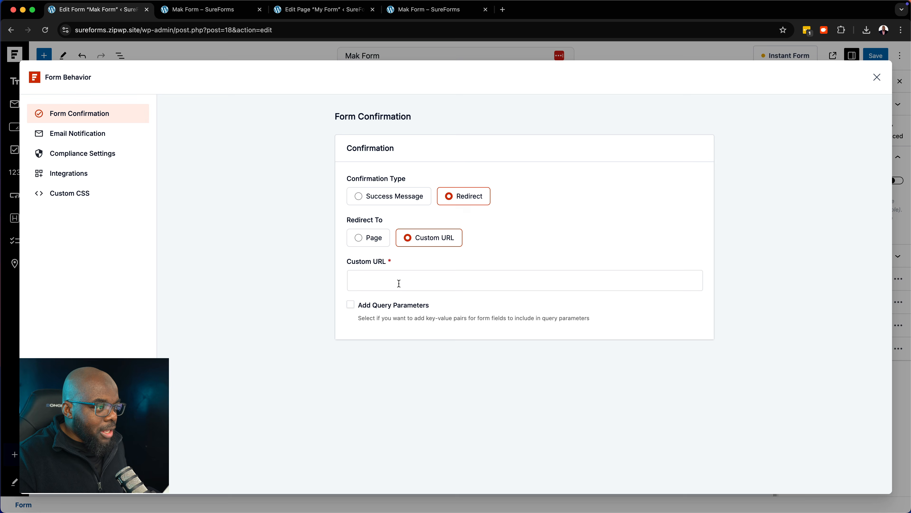
click(398, 283)
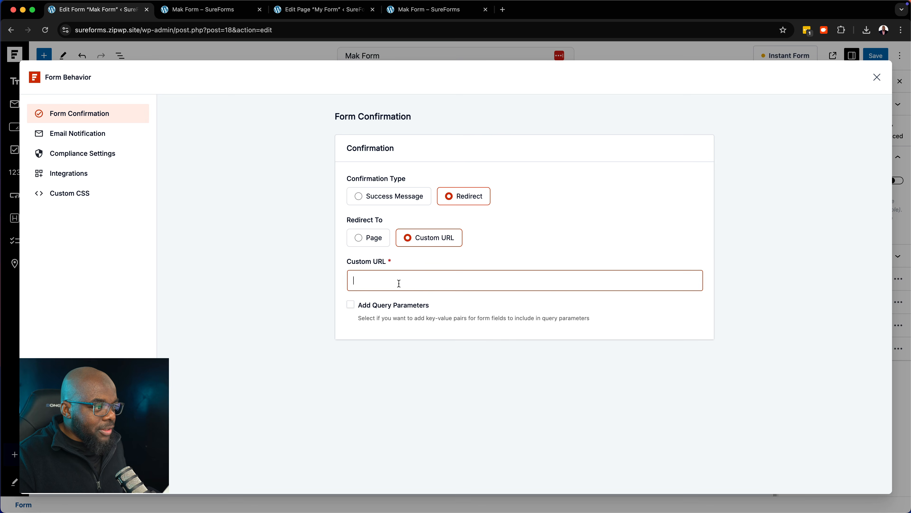
click(358, 238)
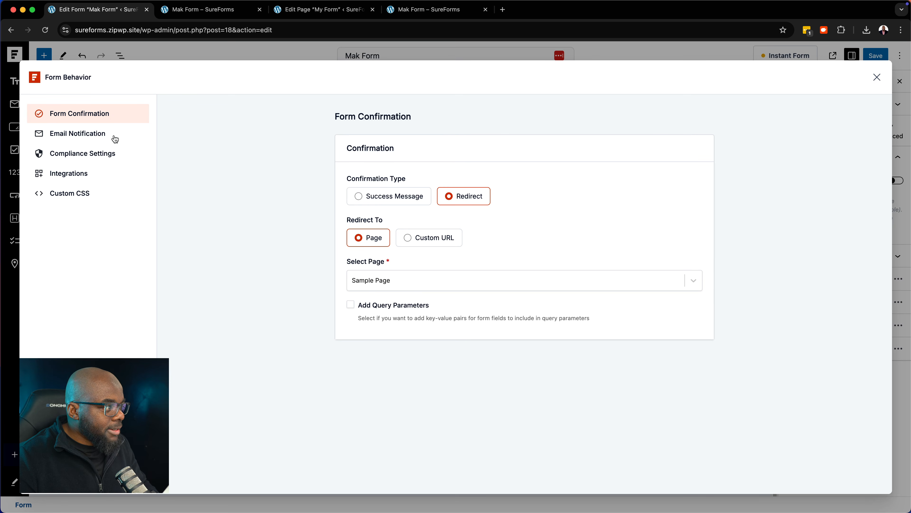
Open the Admin Notification Email editor and review its {admin_email} recipient and New Form Submission subject
click(92, 139)
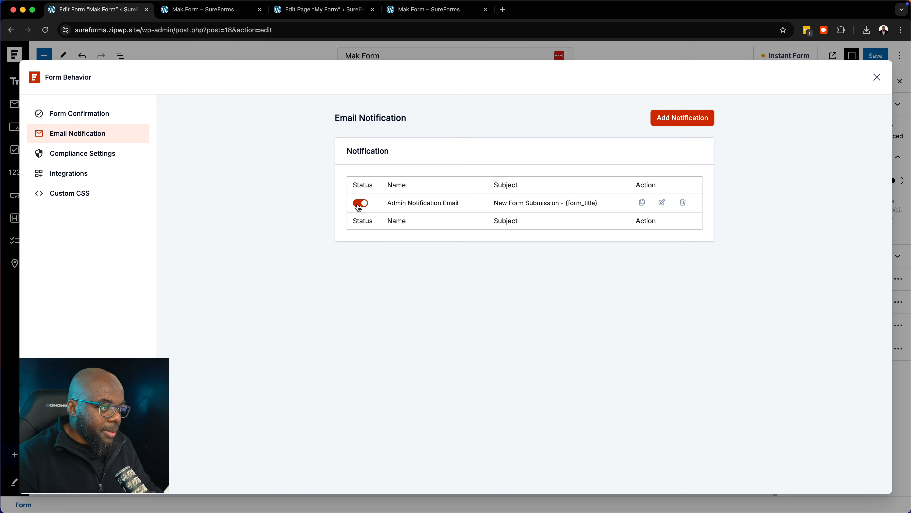
click(663, 203)
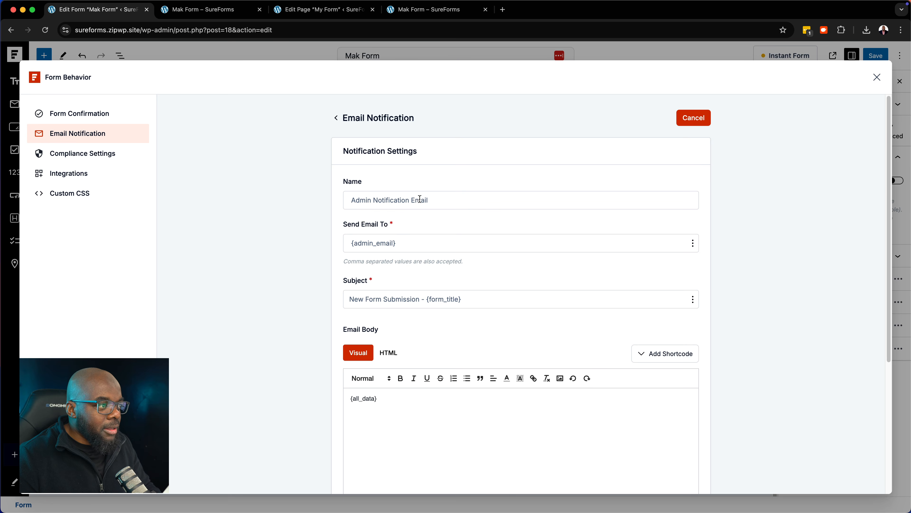
scroll(459, 231, down, 2)
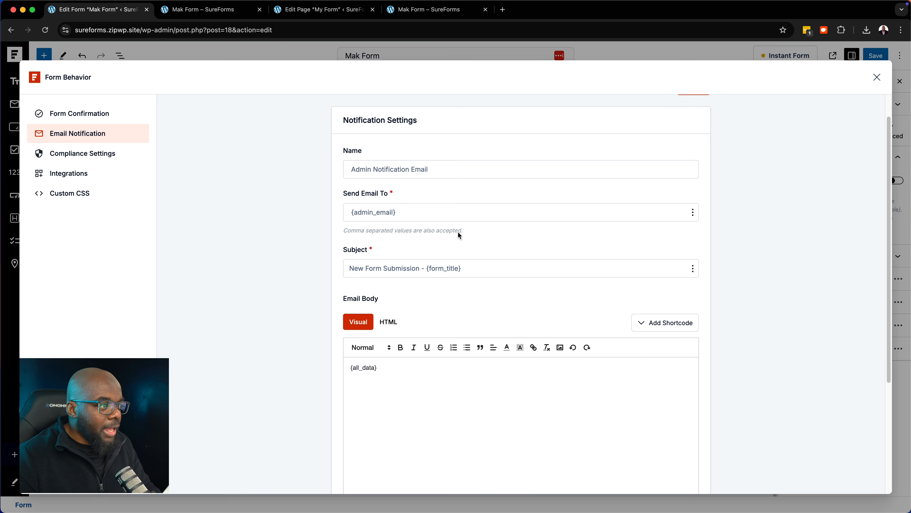
drag(408, 212, 337, 214)
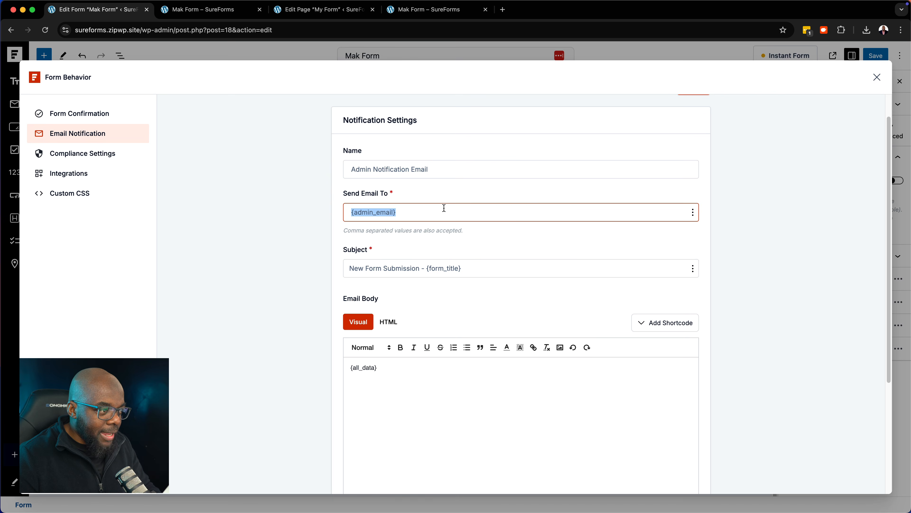
scroll(507, 277, down, 3)
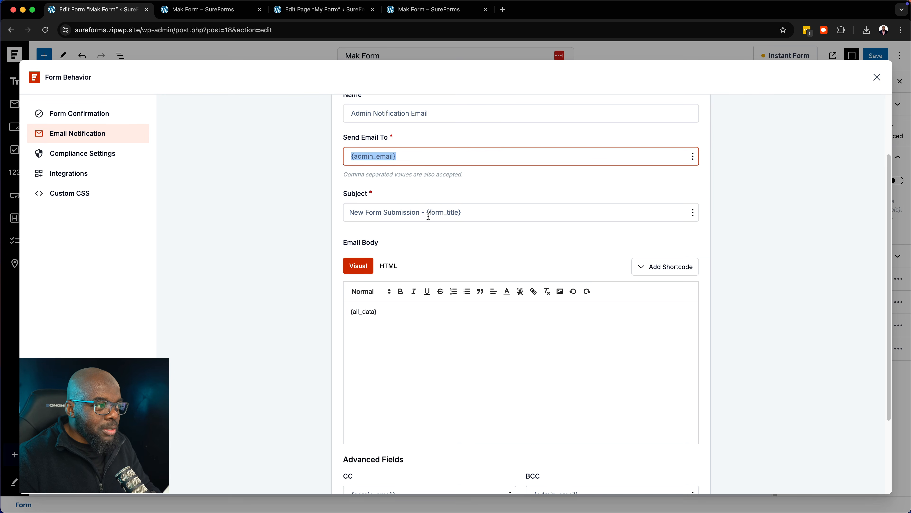
drag(422, 213, 330, 214)
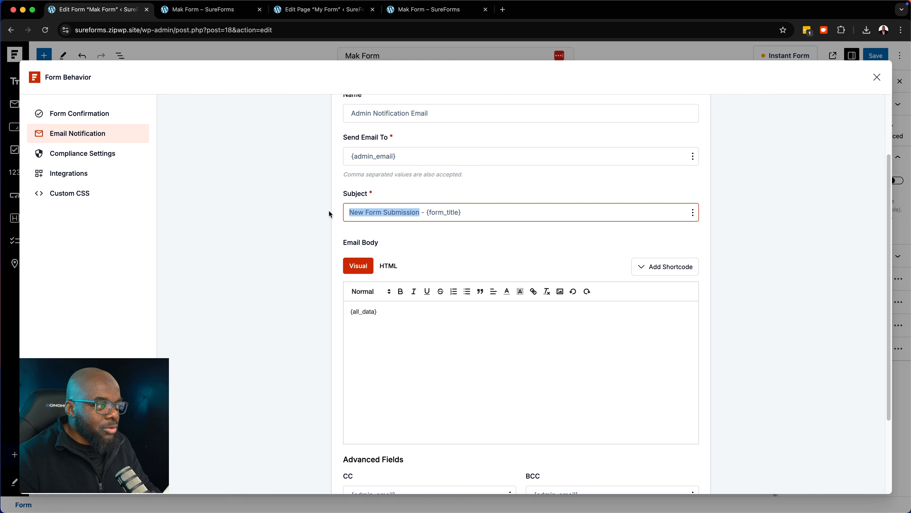
click(468, 212)
scroll(530, 398, down, 5)
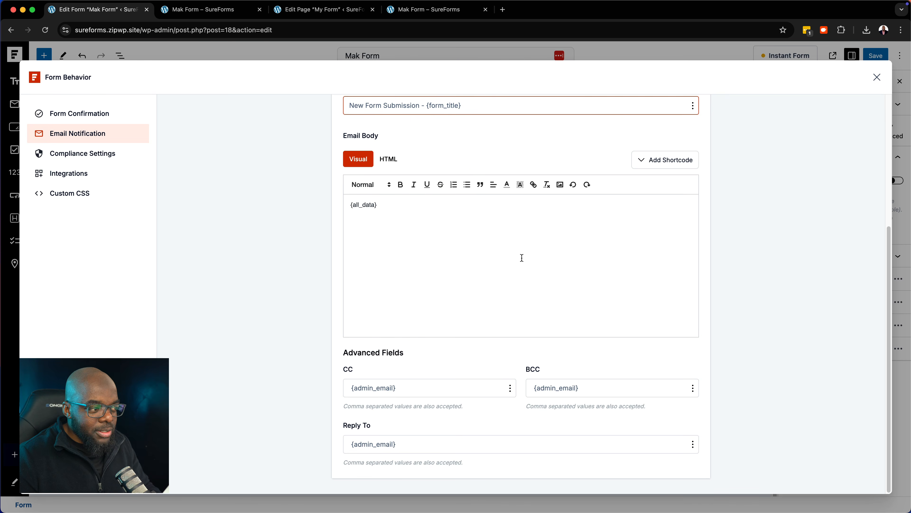
scroll(518, 272, up, 9)
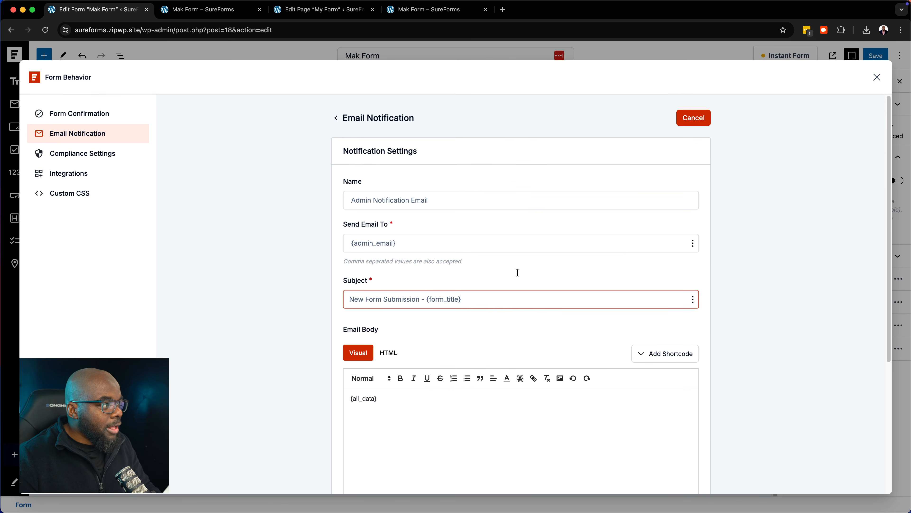
Enable GDPR compliance, keep storing entries, and auto-delete them after 14 days; then view Integrations
click(116, 158)
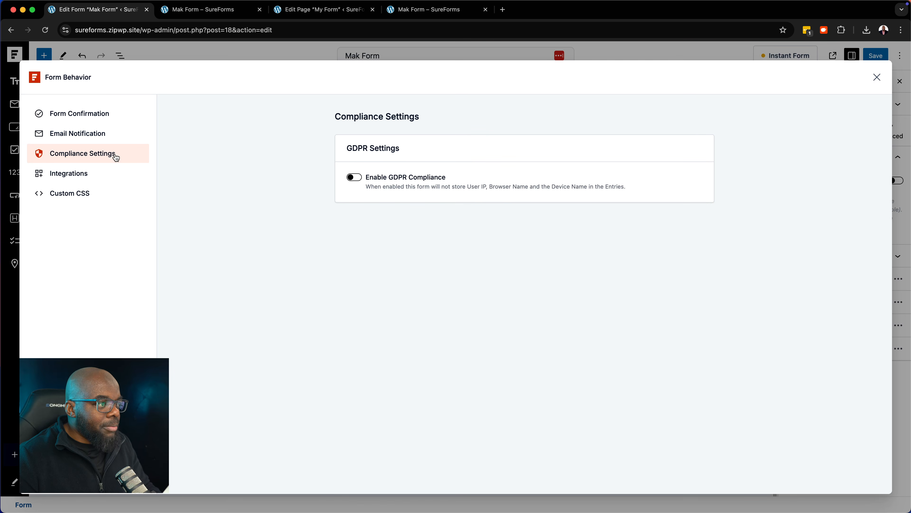
click(354, 177)
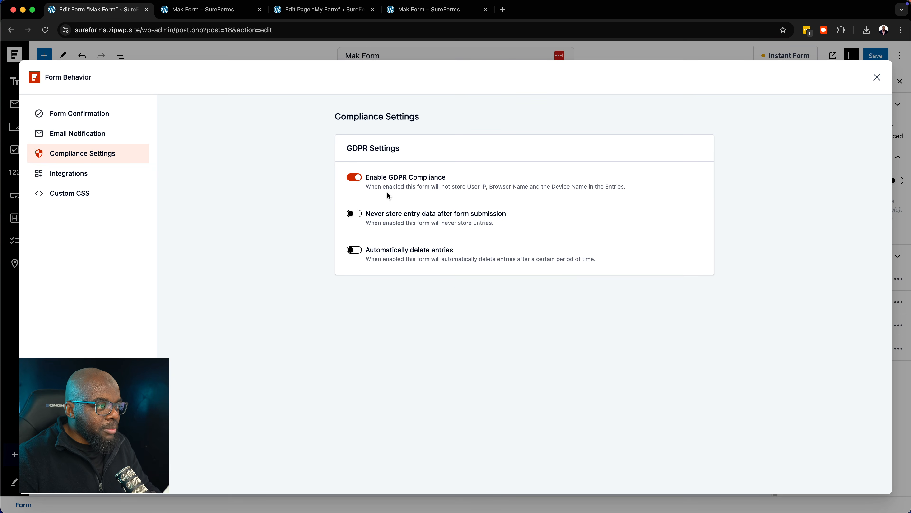
click(356, 216)
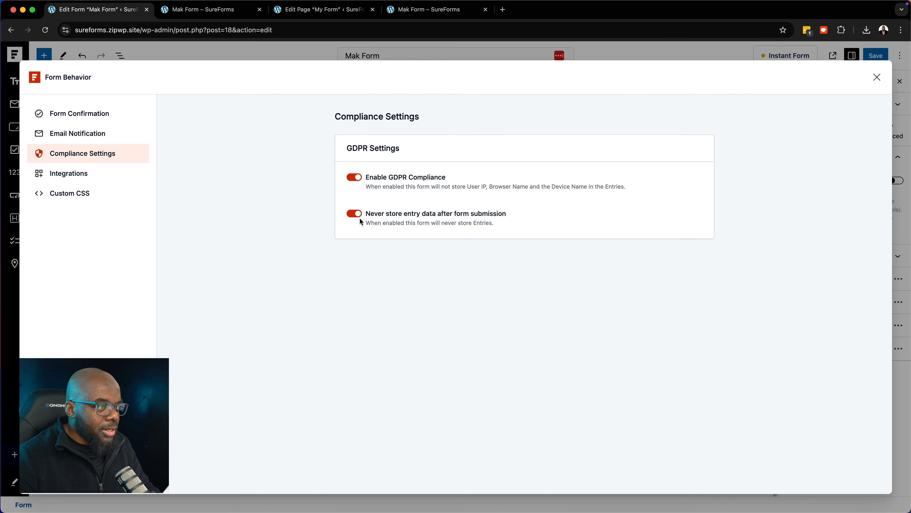
click(356, 215)
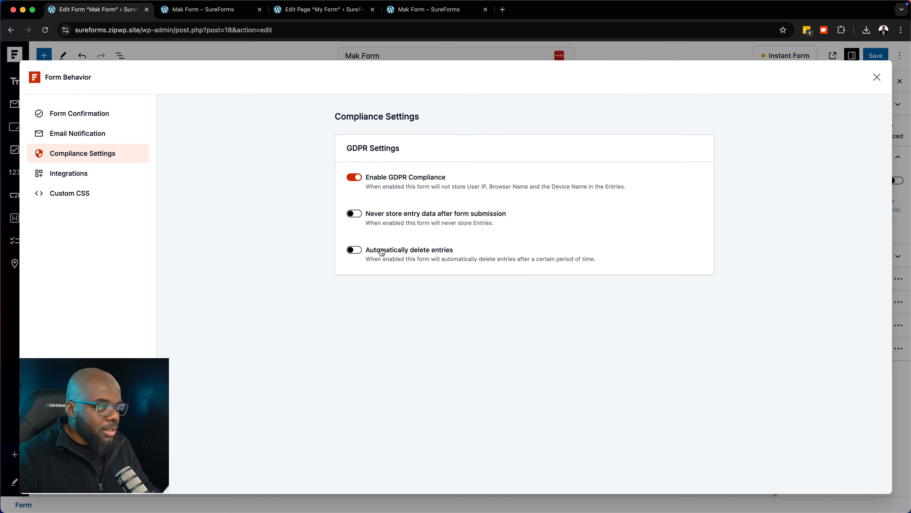
click(358, 252)
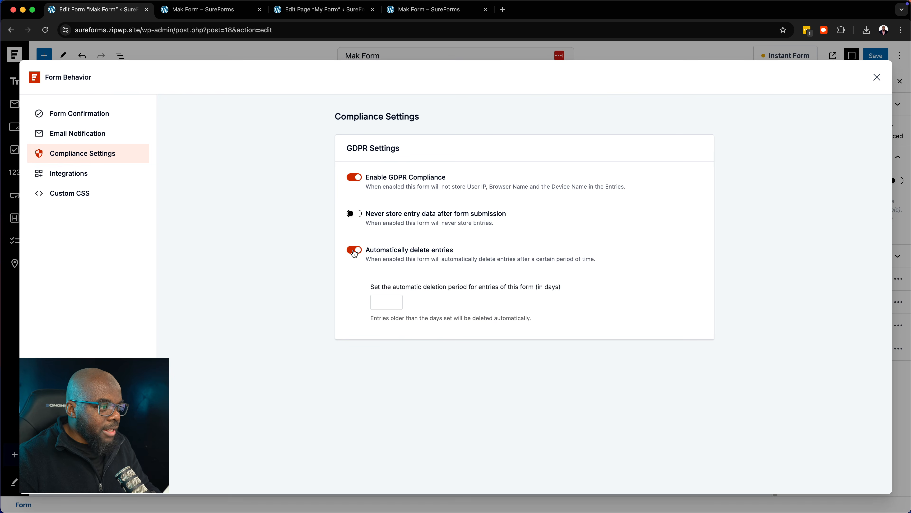
click(388, 300)
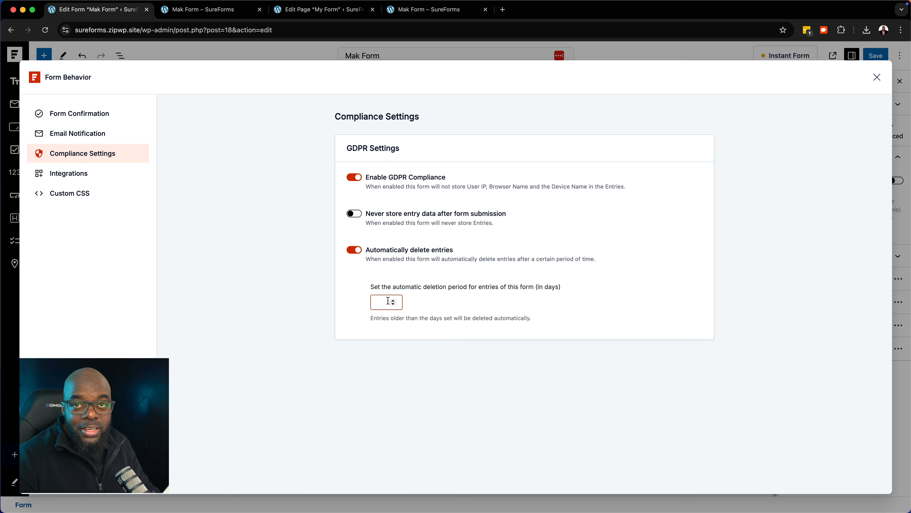
text(14)
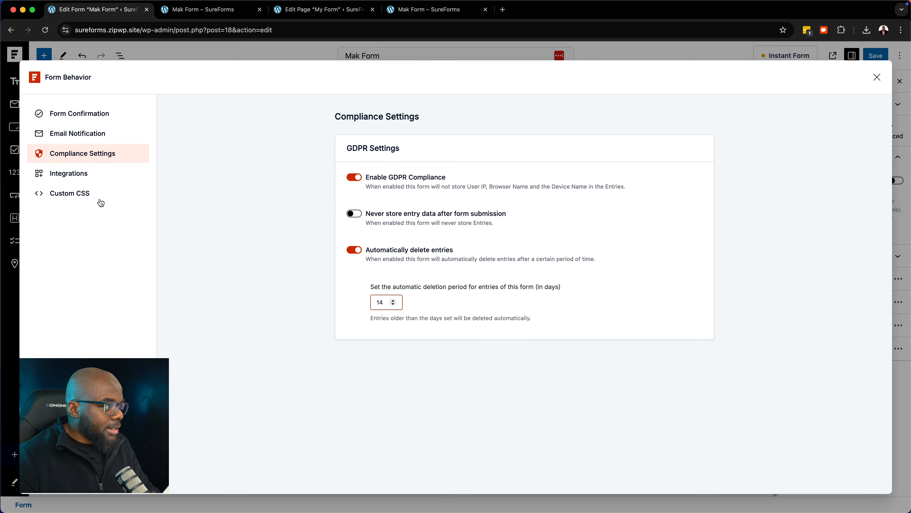
click(89, 175)
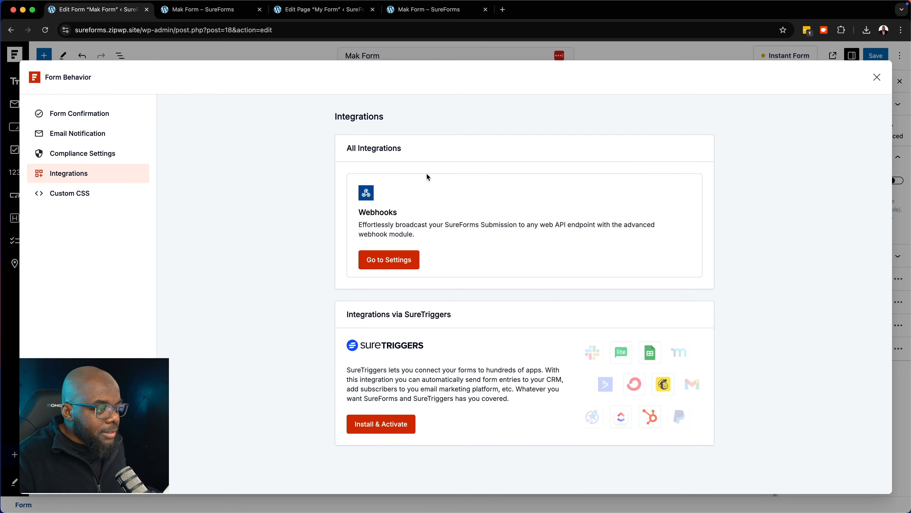
Install and activate the SureTriggers integration, then view the form's Custom CSS settings
click(389, 430)
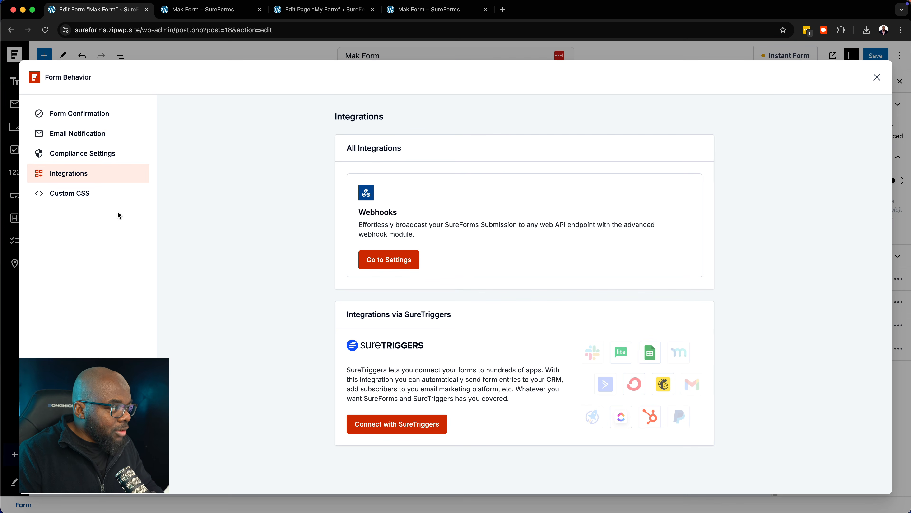
click(91, 198)
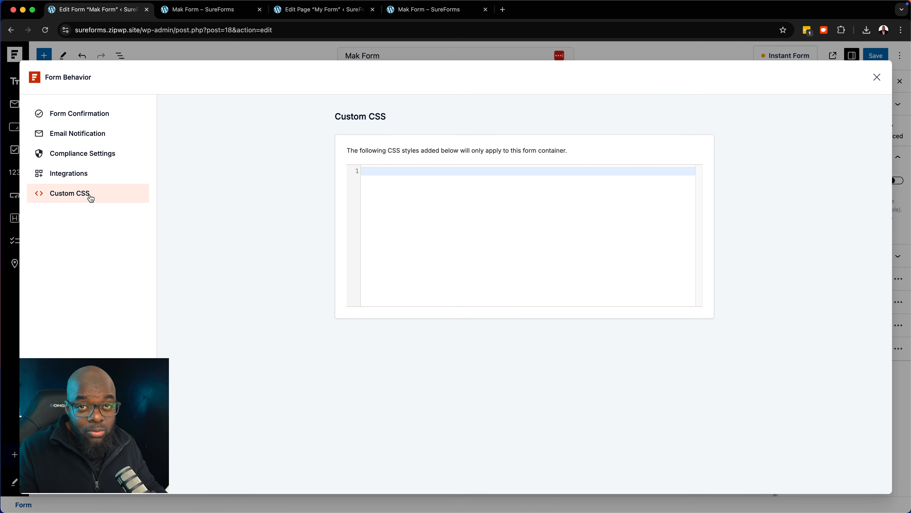
Close Form Behavior, save Mak Form, and open its live form page
click(877, 78)
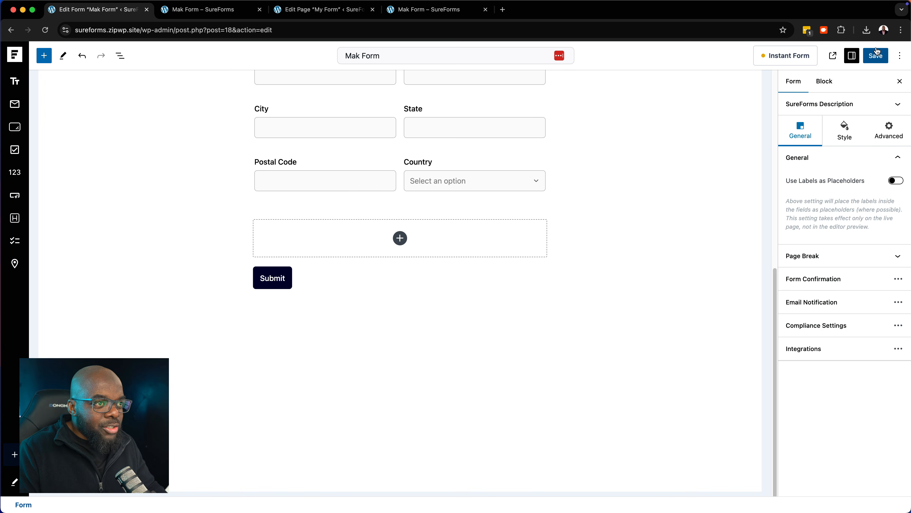
click(876, 58)
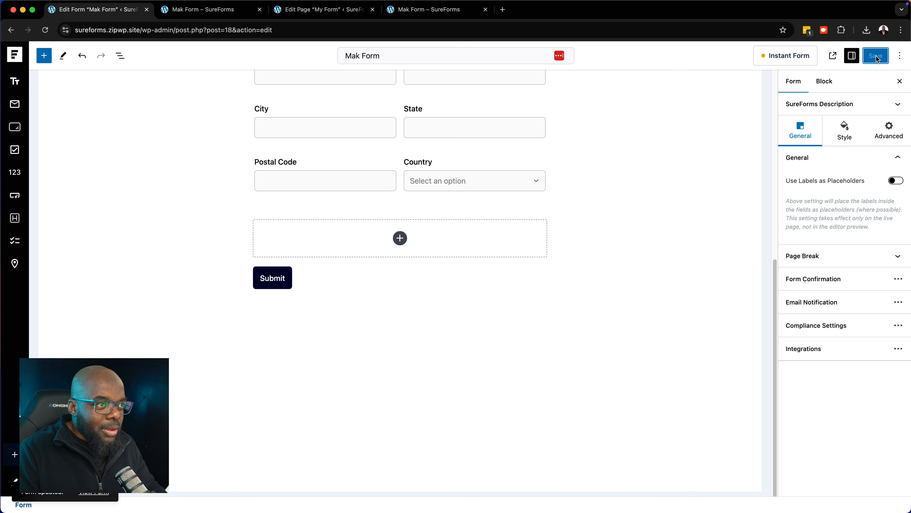
click(97, 498)
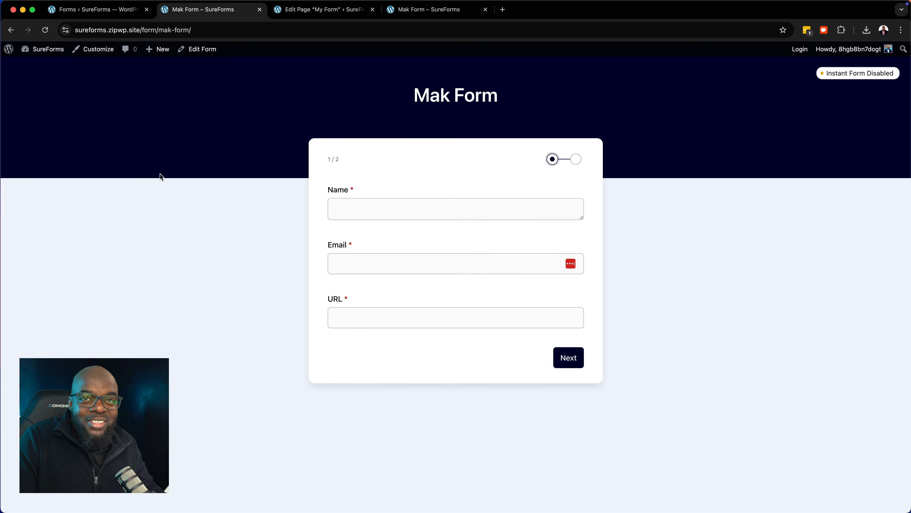
Fill the first page with a test name, e-mail address and website URL, then continue
click(396, 210)
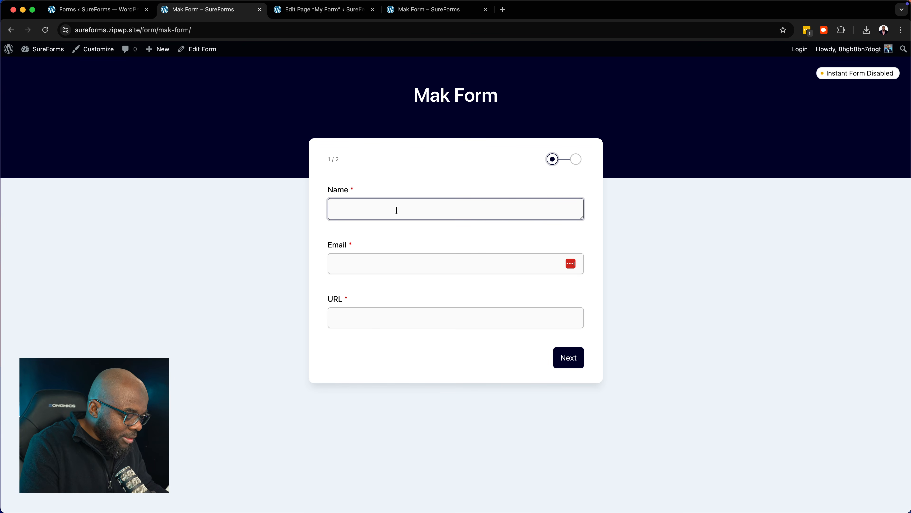
text(John)
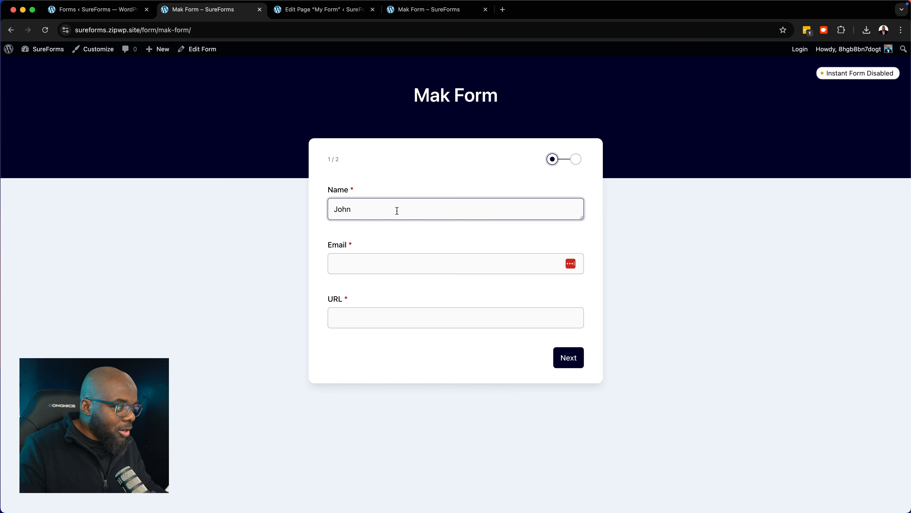
click(378, 265)
key(Tab)
text(john.com)
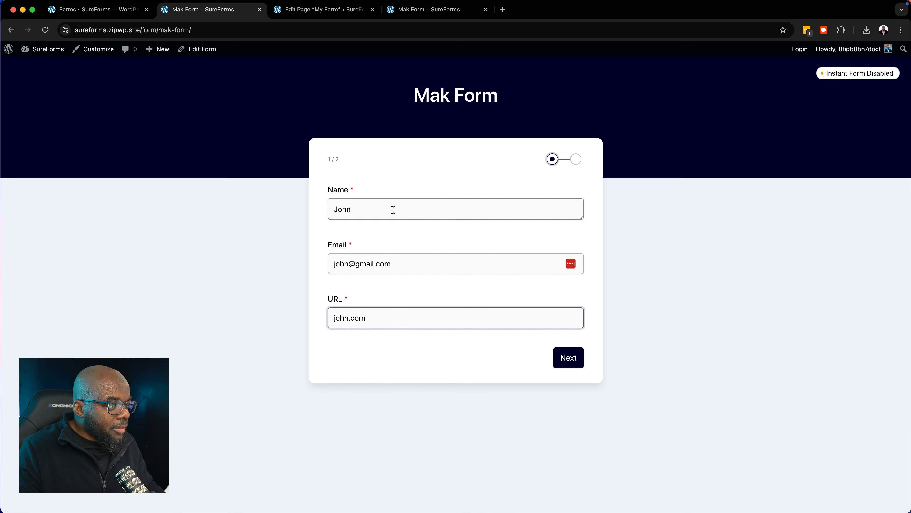
click(567, 358)
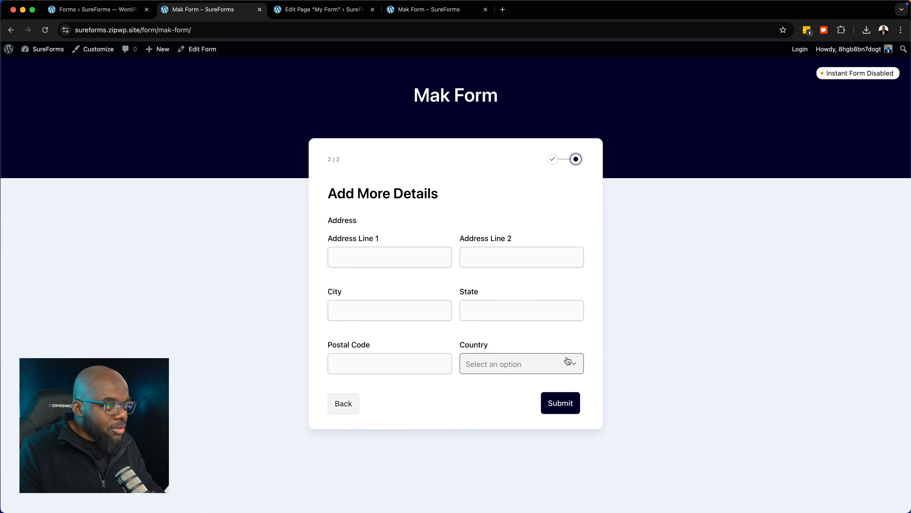
Enter a test street address in Address Lines 1 and 2, choose United Kingdom, and submit
click(420, 258)
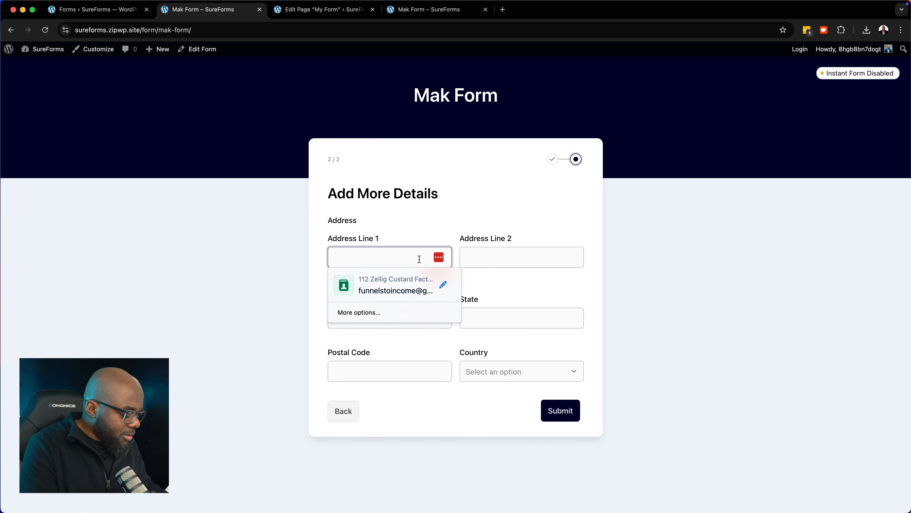
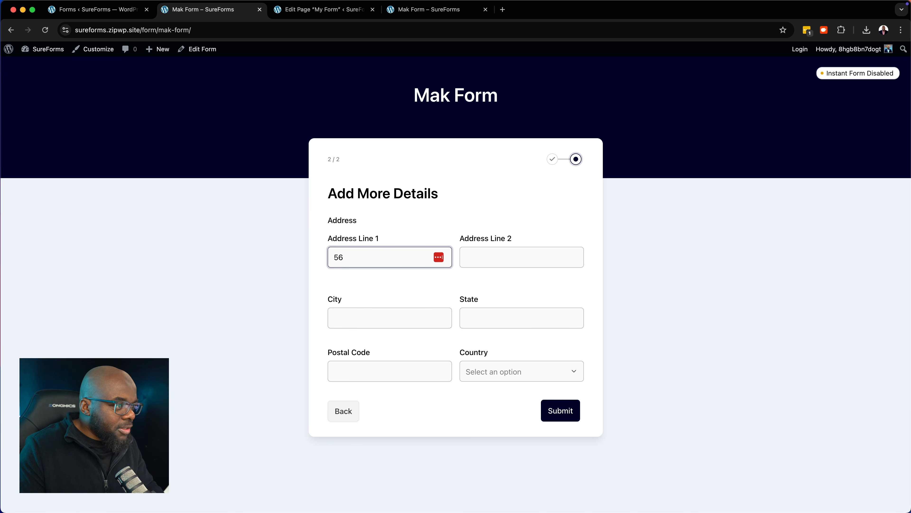
click(468, 266)
click(494, 374)
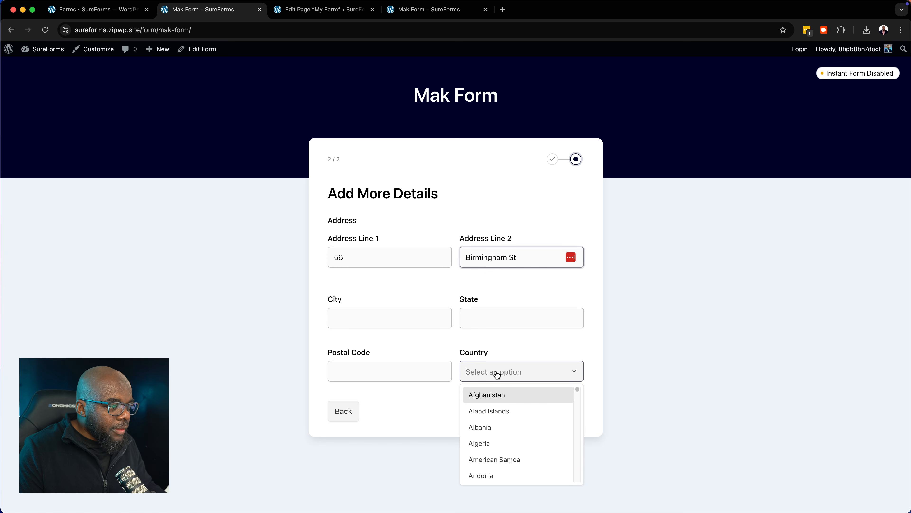
scroll(526, 415, down, 20)
click(509, 413)
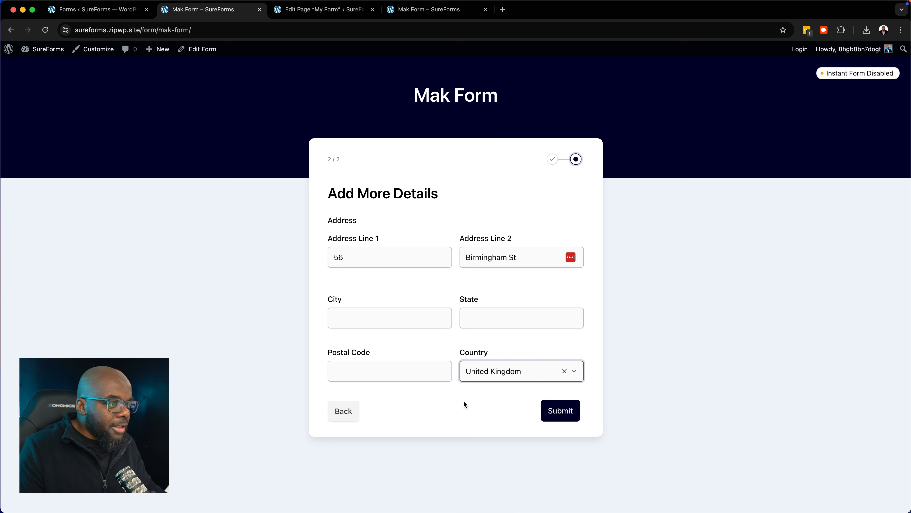
click(574, 416)
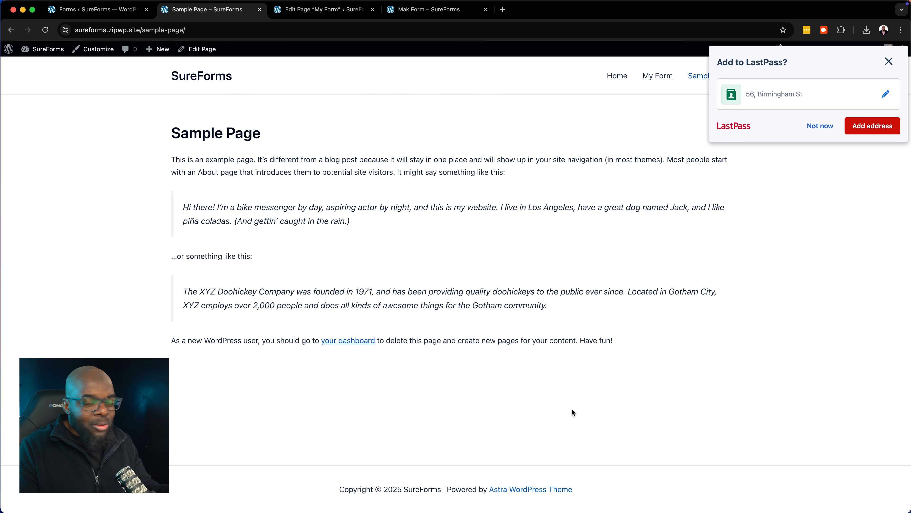
Dismiss the LastPass save prompt and return to the Forms list showing Mak Form with 2 entries
click(827, 126)
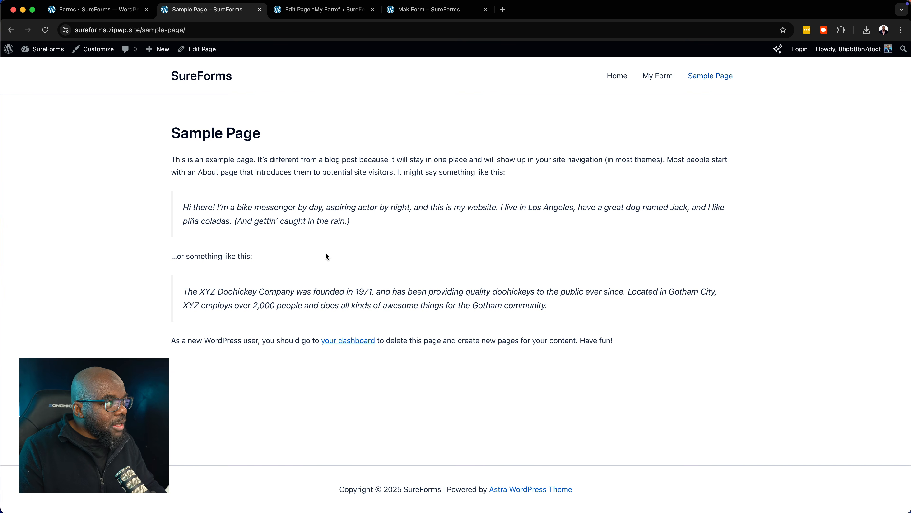
click(107, 10)
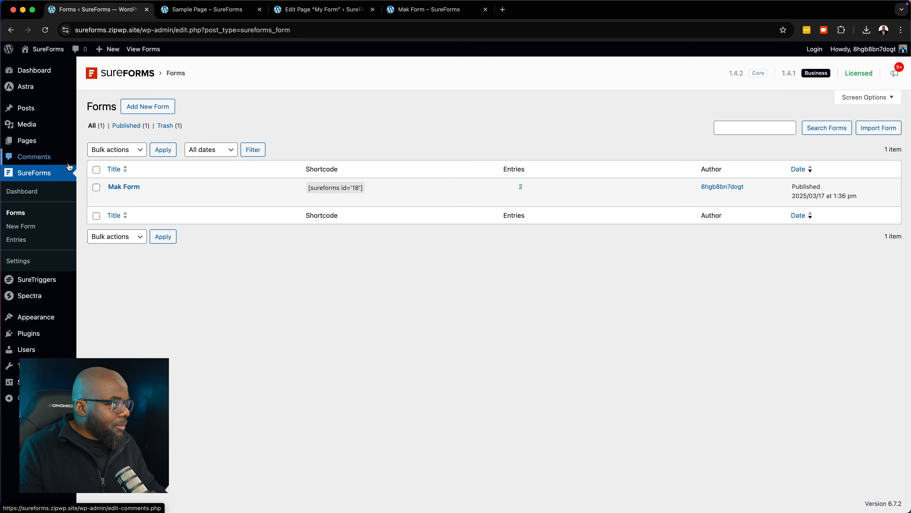
Verify Mak Form's test submission appears as Entry #2 in Entries, then start adding a new form
click(36, 193)
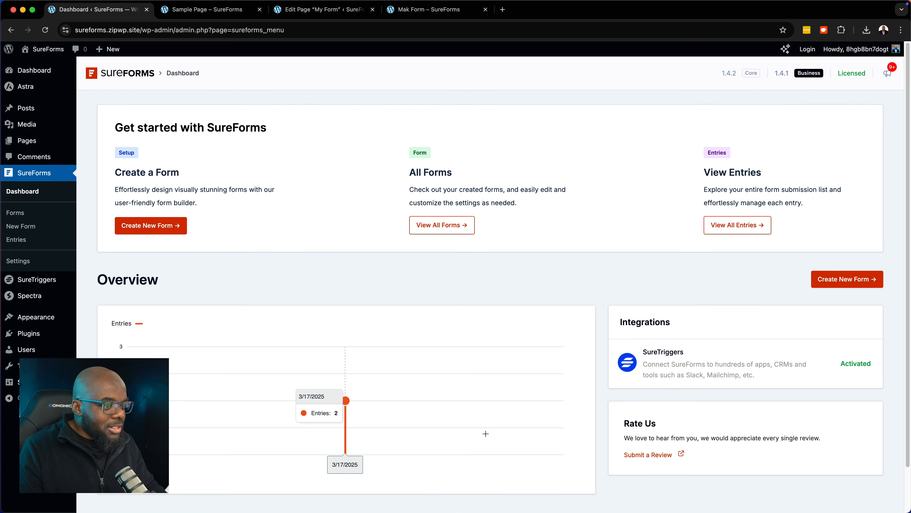
click(17, 243)
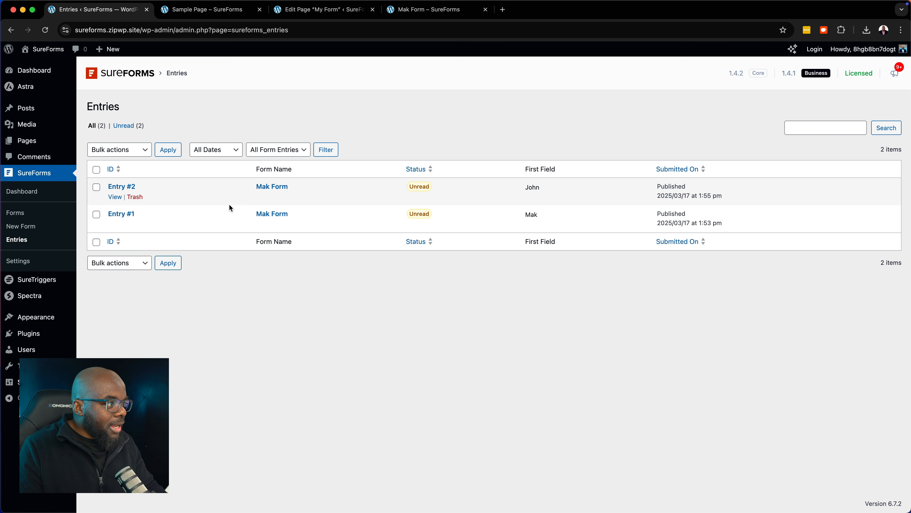
click(281, 188)
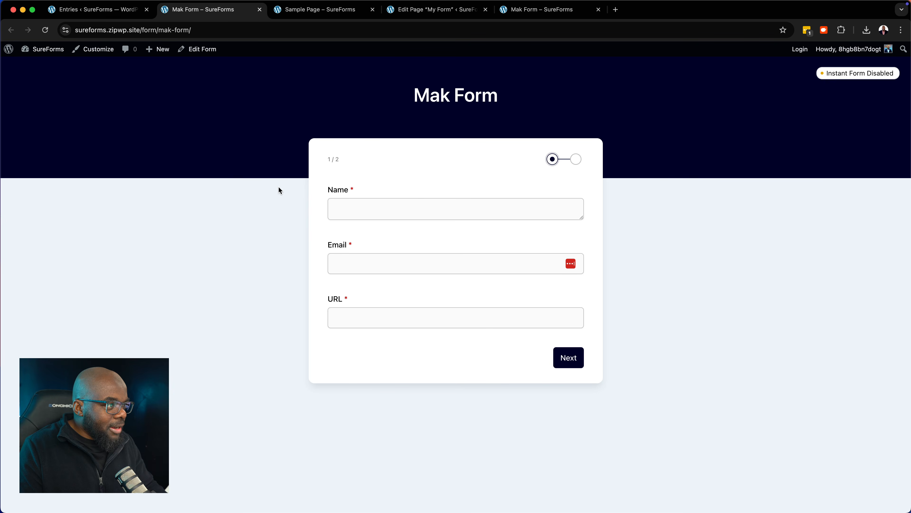
click(259, 10)
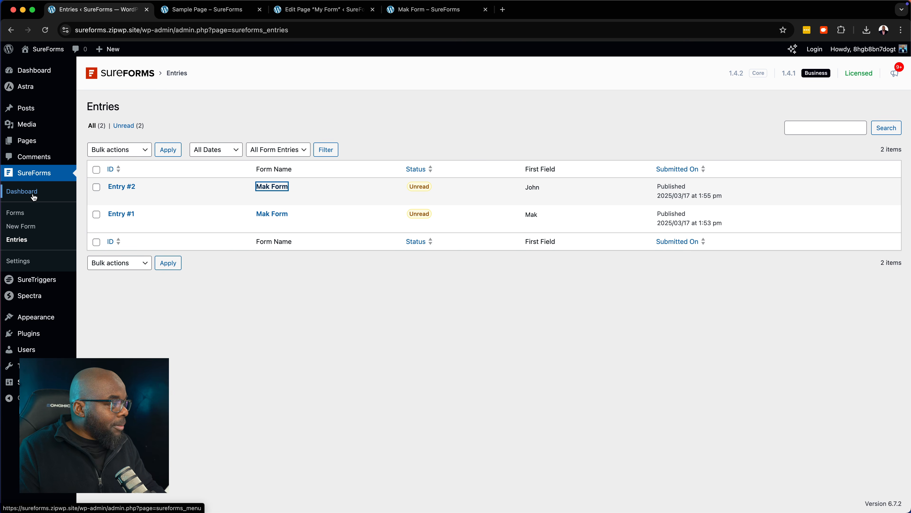
click(21, 216)
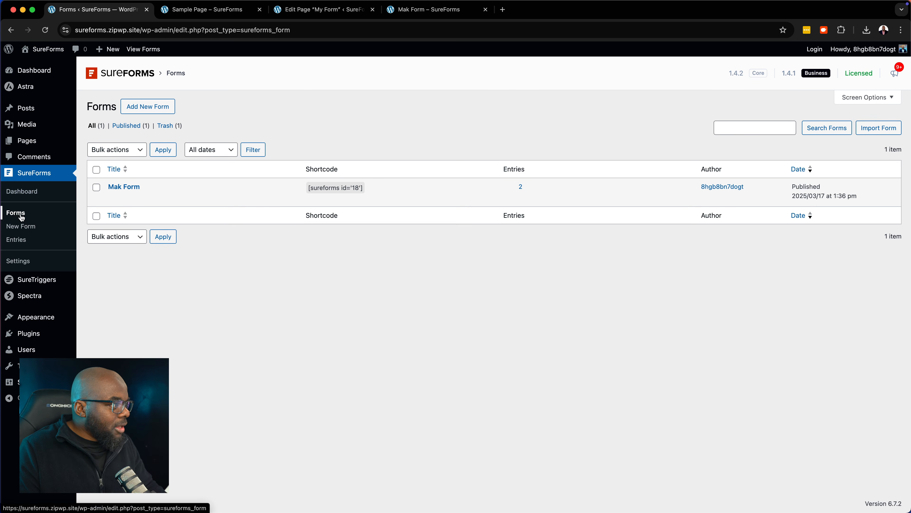
click(156, 111)
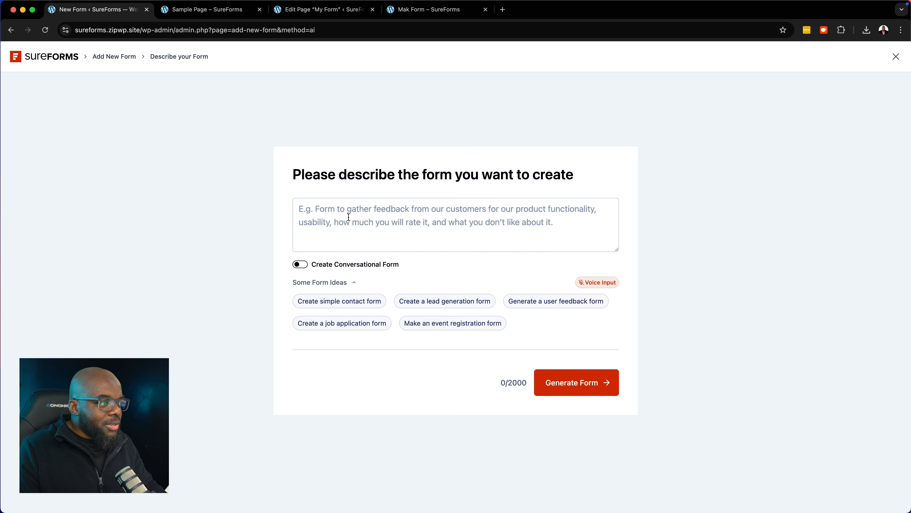
Paste 'Create a form for my tennis club to register new members.' into the AI prompt box
click(335, 221)
text(Create a form for my tennis club to register new members.)
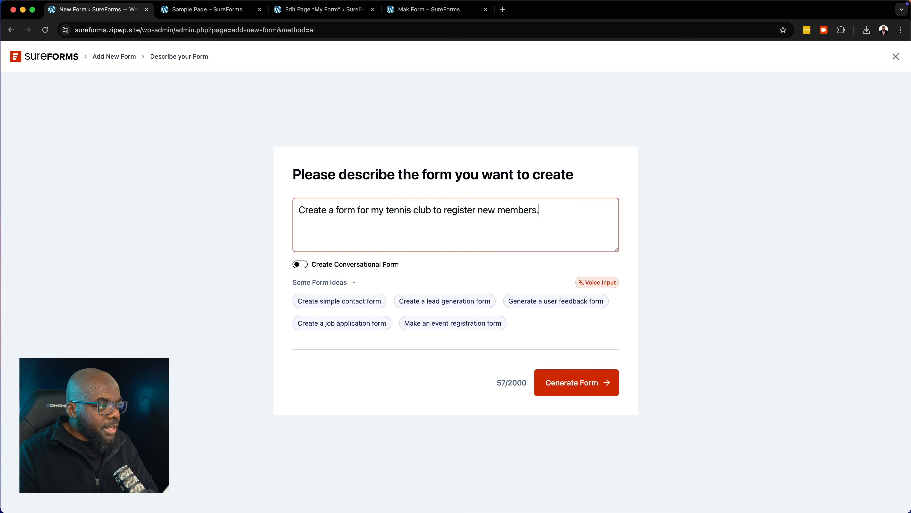
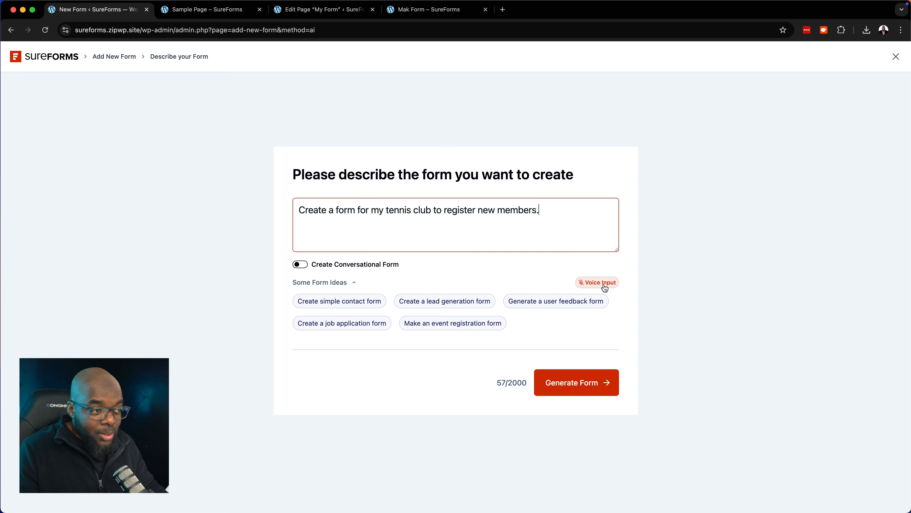
Try voice input and dismiss the microphone prompt, then generate the form from the tennis club description
click(605, 286)
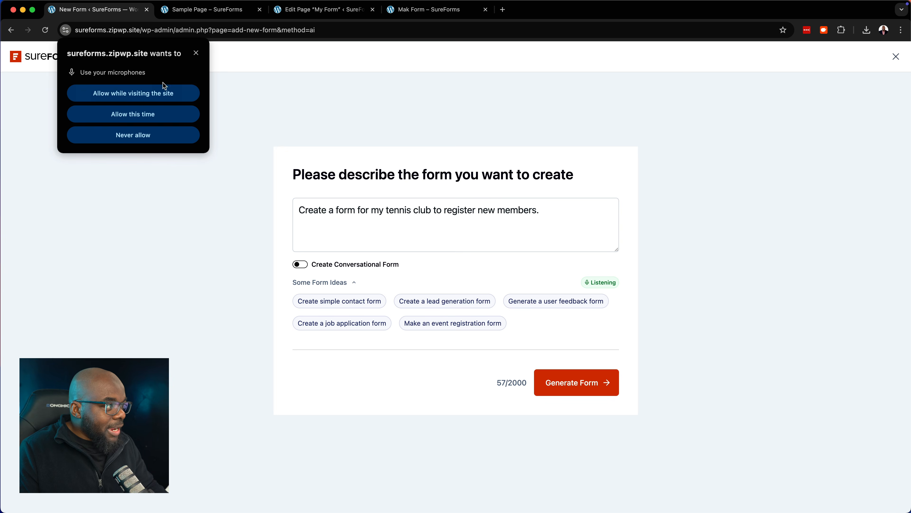
click(197, 53)
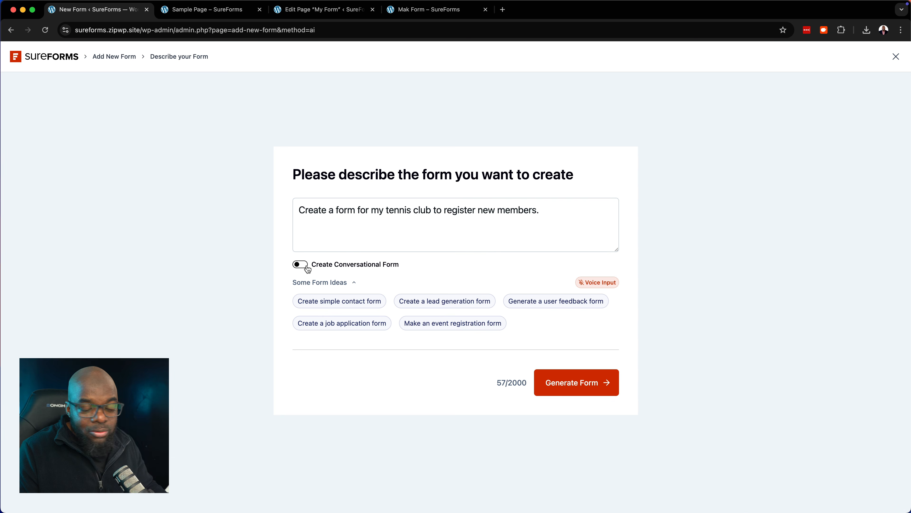
click(553, 215)
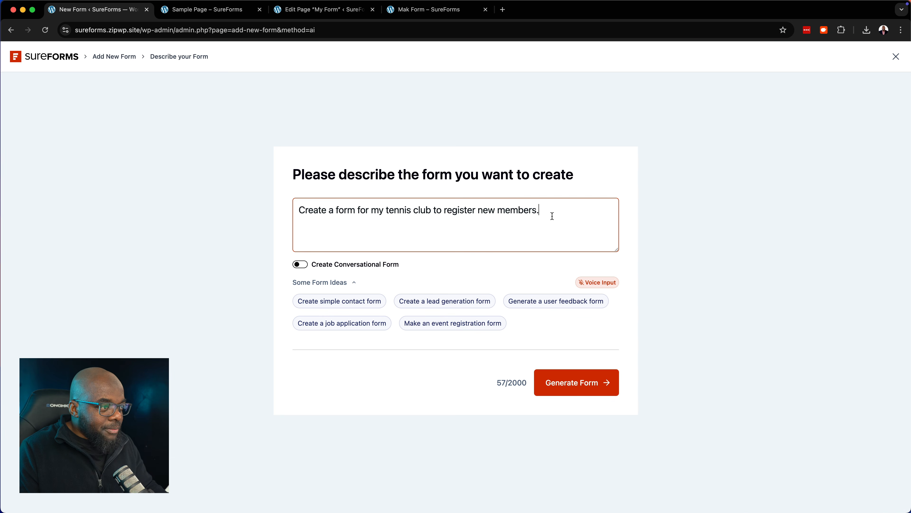
key(super+a)
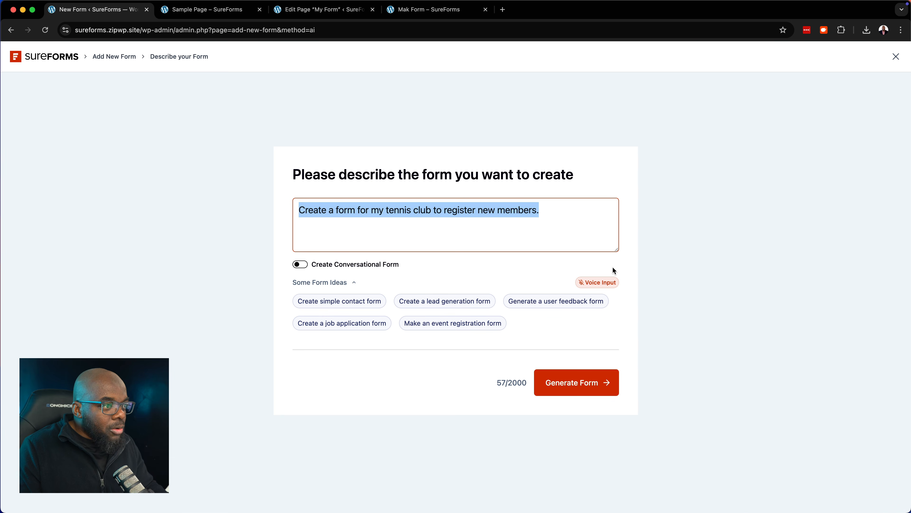
click(575, 385)
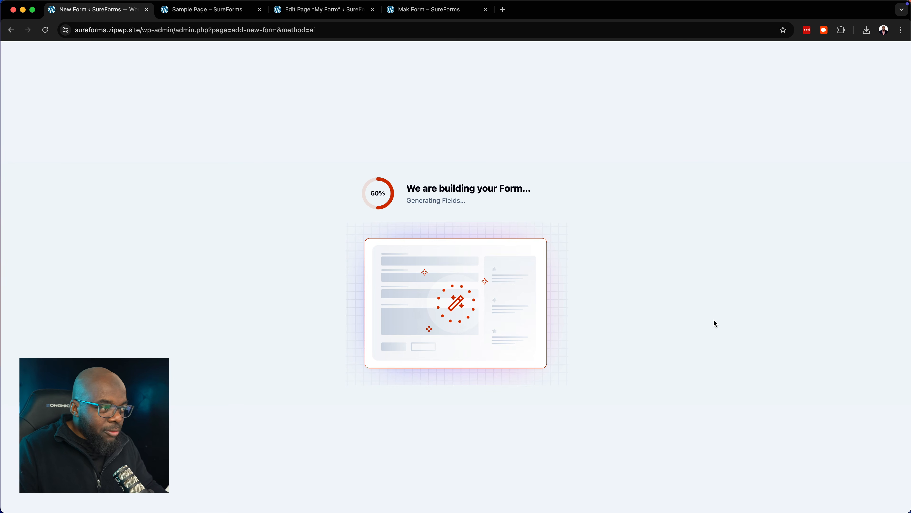
Scroll through the generated form, reviewing its contact, address, emergency contact and membership fields
scroll(612, 270, down, 5)
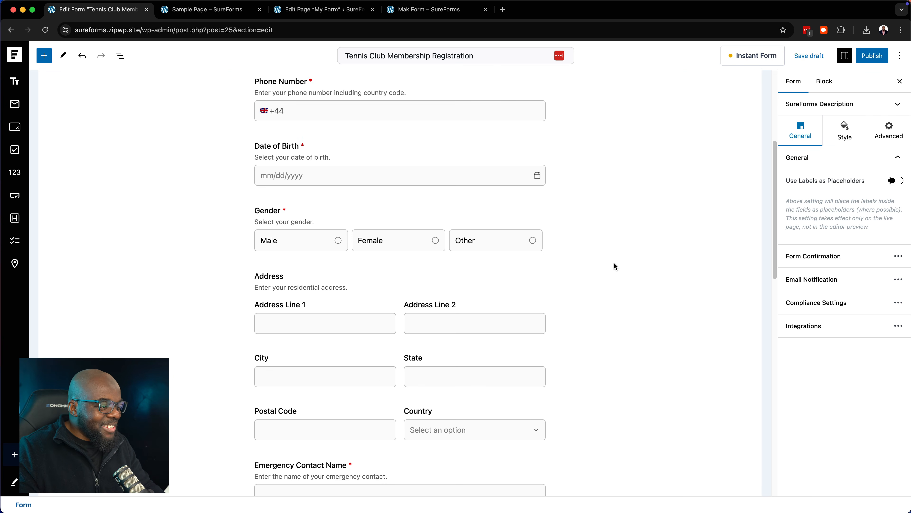
scroll(614, 264, down, 15)
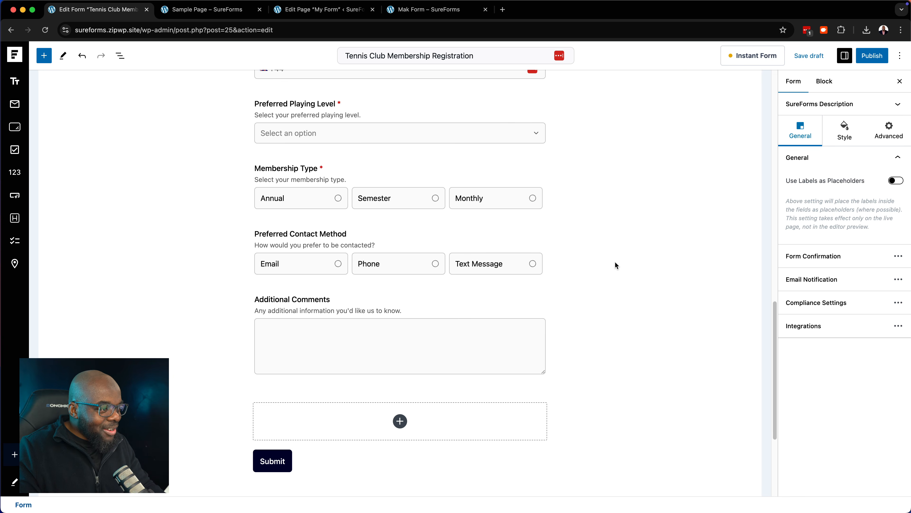
scroll(616, 263, up, 10)
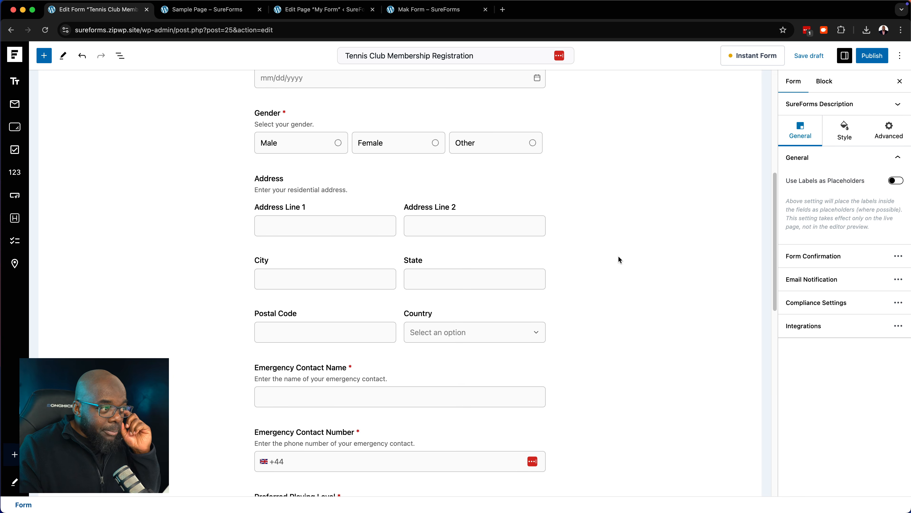
scroll(619, 259, up, 5)
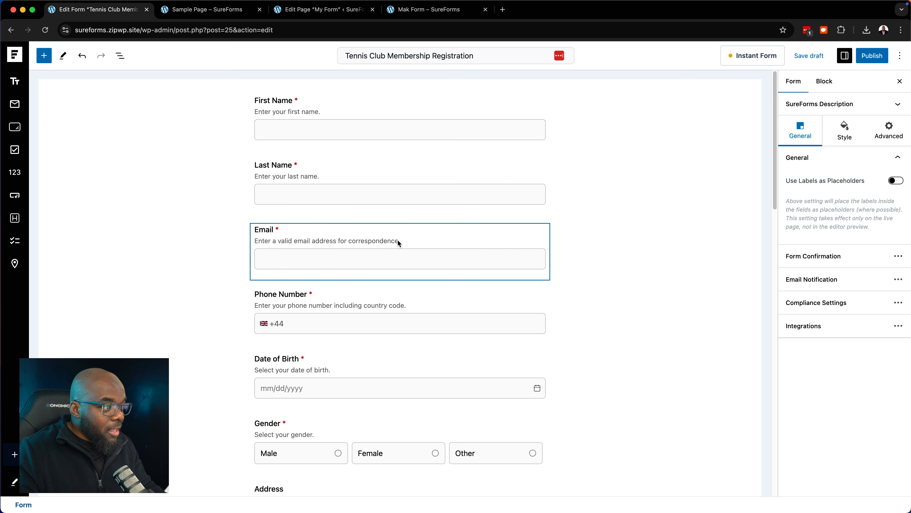
scroll(399, 241, down, 3)
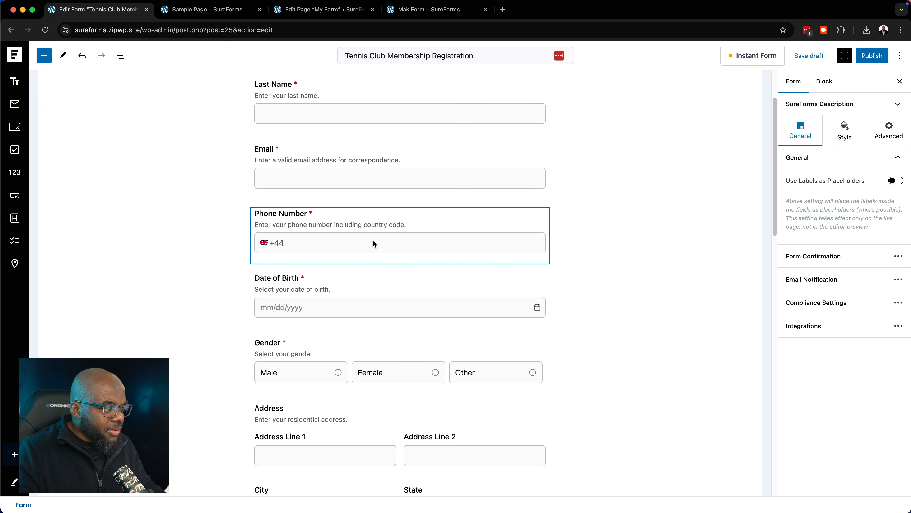
scroll(373, 244, down, 1)
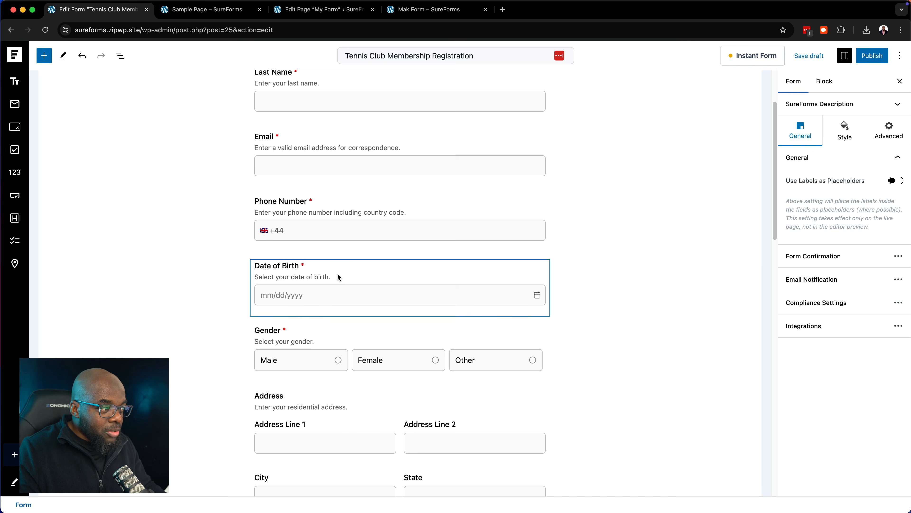
scroll(339, 276, down, 2)
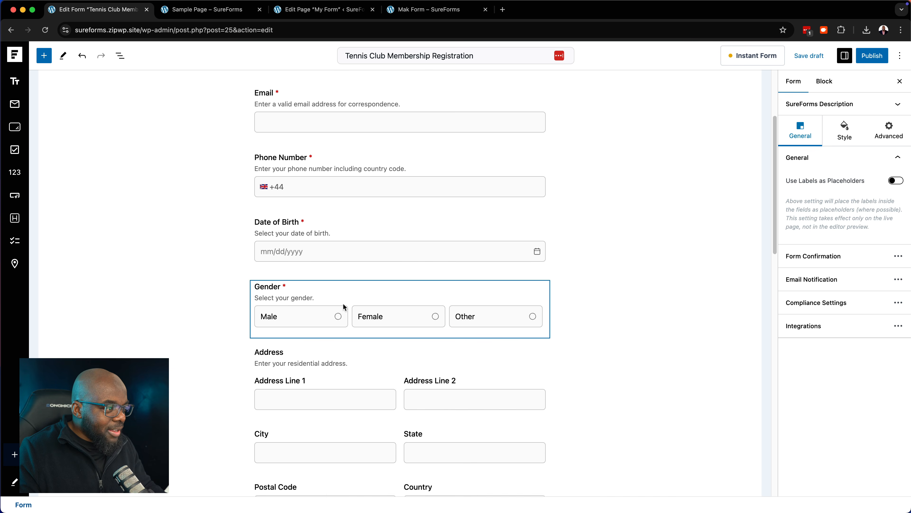
scroll(343, 307, down, 4)
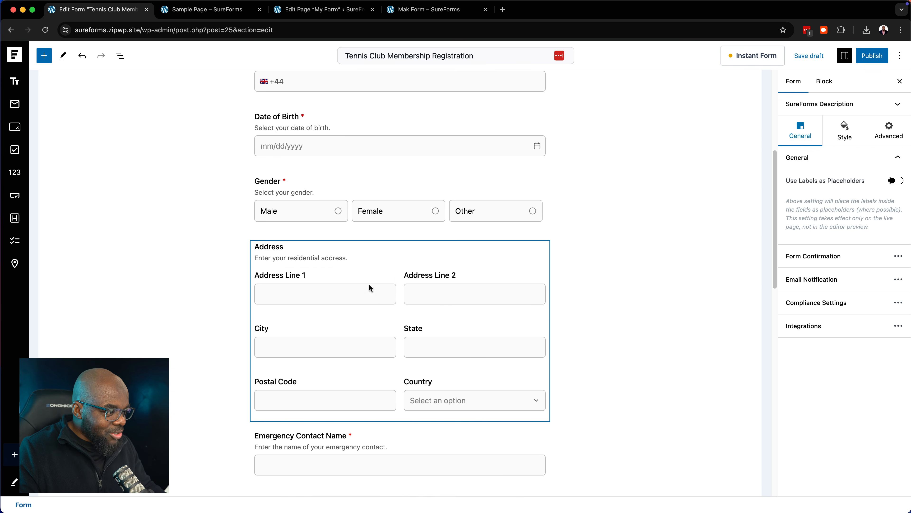
scroll(370, 287, down, 5)
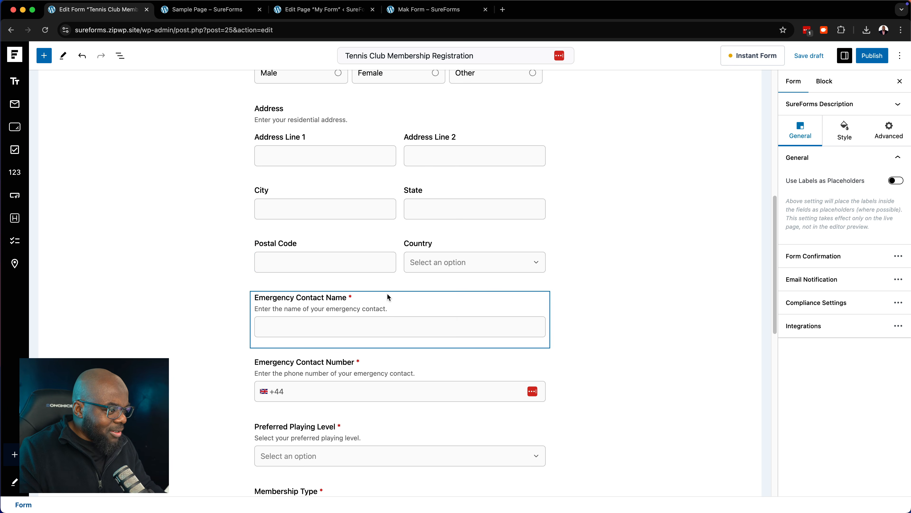
scroll(388, 295, down, 3)
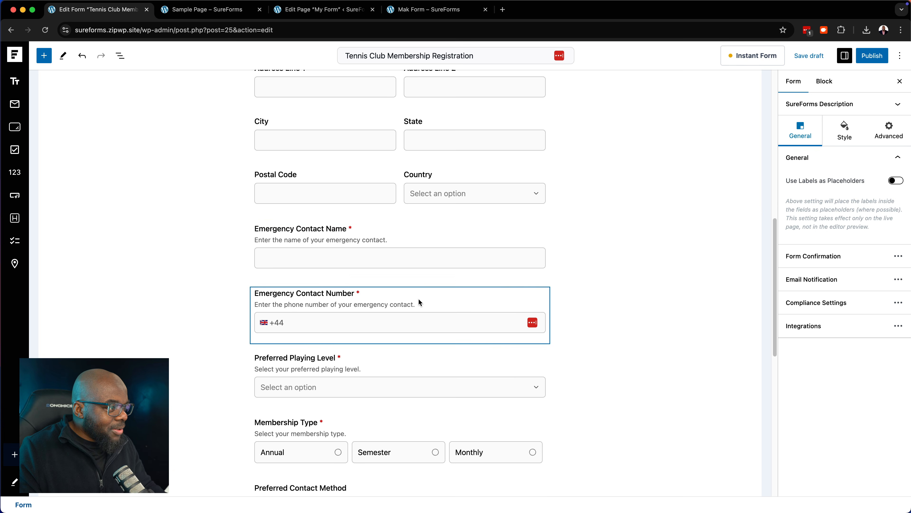
scroll(427, 296, down, 5)
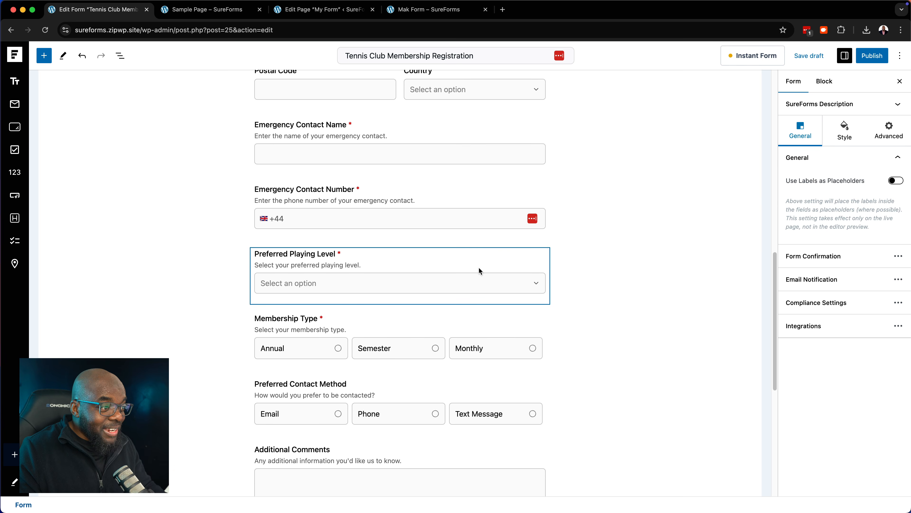
click(521, 267)
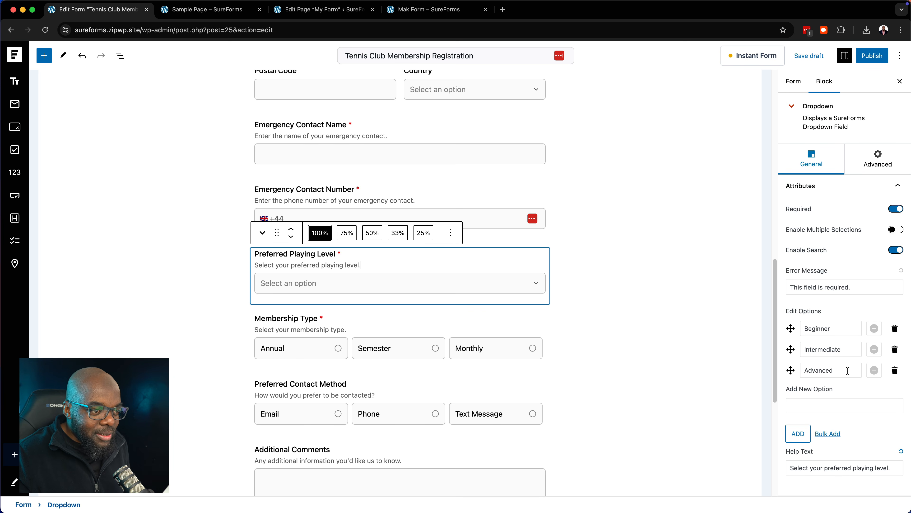
click(574, 260)
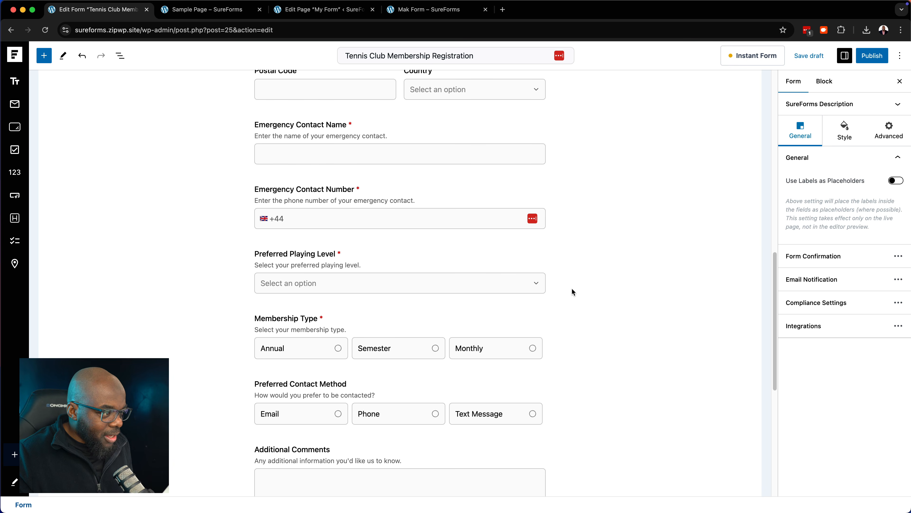
scroll(572, 289, down, 2)
scroll(571, 292, down, 1)
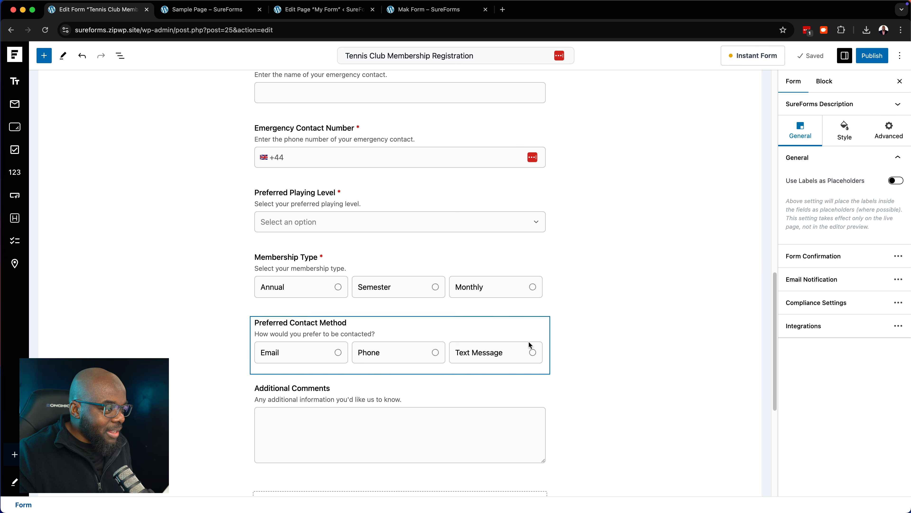
scroll(609, 317, down, 1)
scroll(608, 315, down, 3)
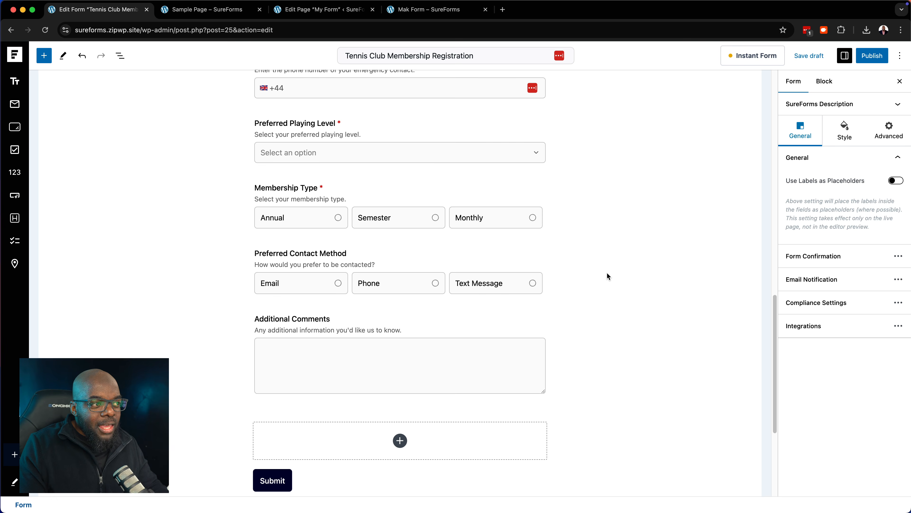
scroll(607, 271, up, 10)
scroll(607, 271, up, 9)
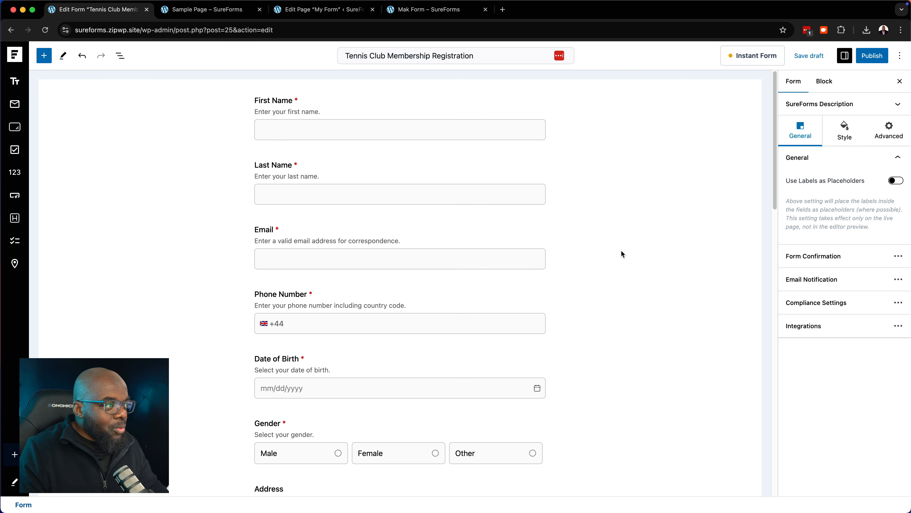
Publish the Tennis Club Membership Registration form, view its live page, then return to the editor
click(884, 60)
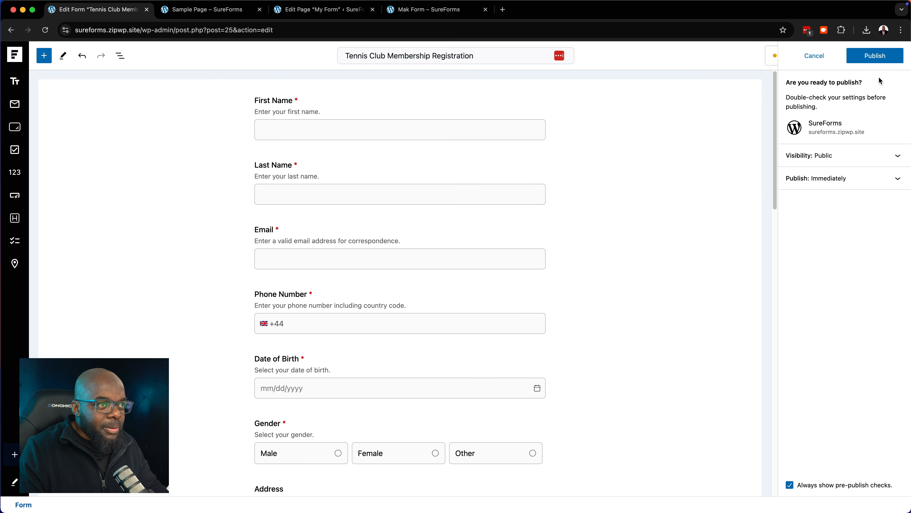
click(872, 56)
click(824, 176)
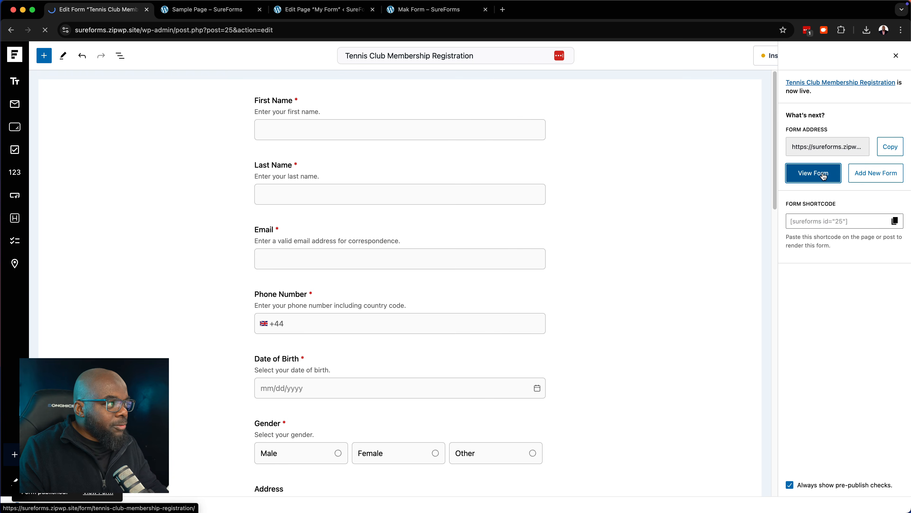
scroll(452, 247, down, 15)
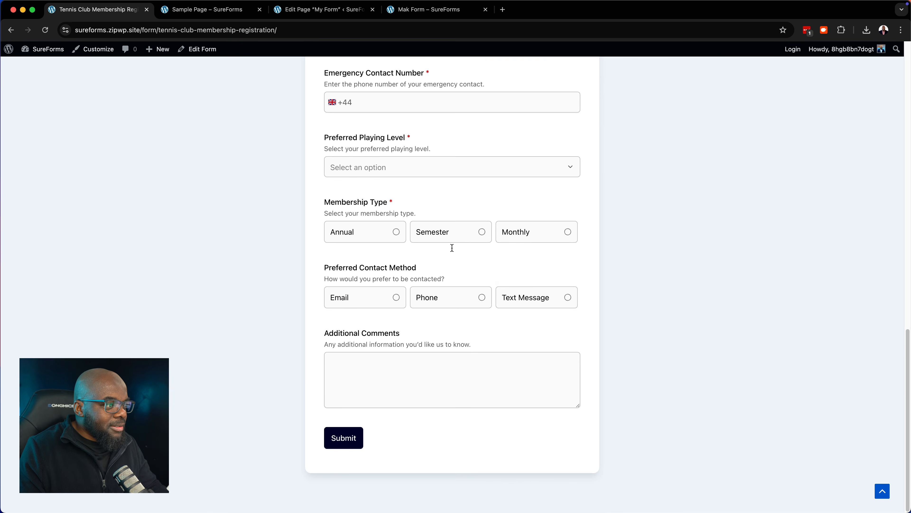
click(11, 30)
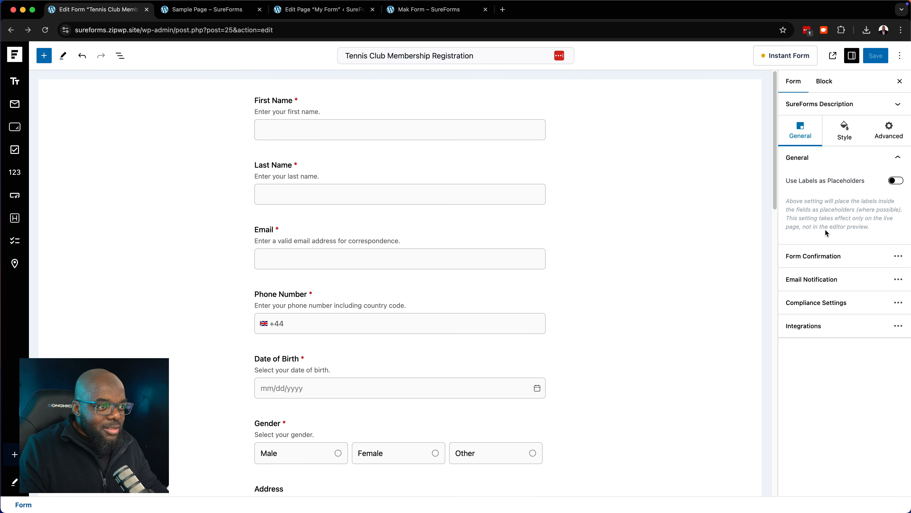
click(899, 257)
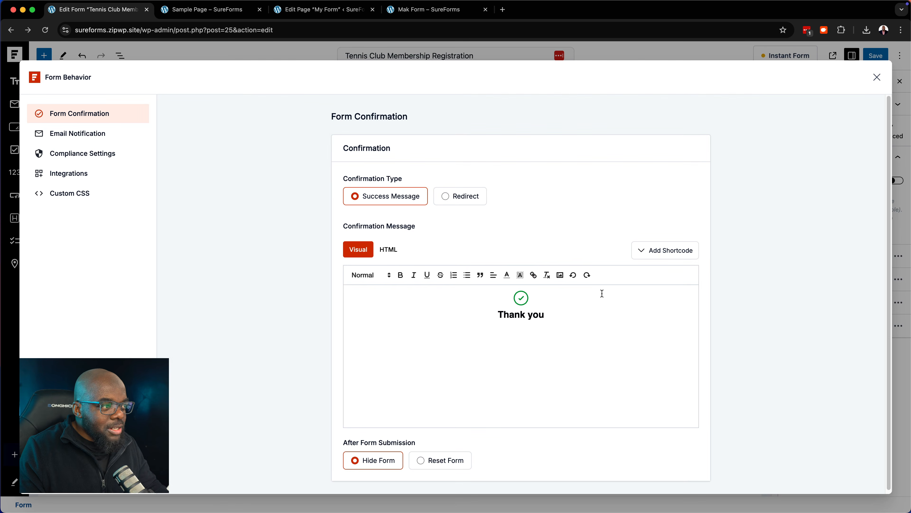
drag(555, 314, 495, 301)
click(729, 310)
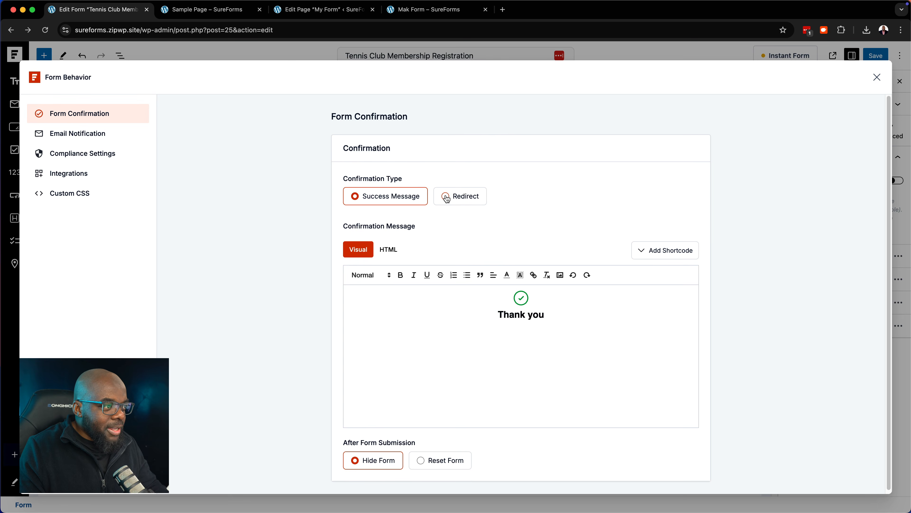
click(460, 198)
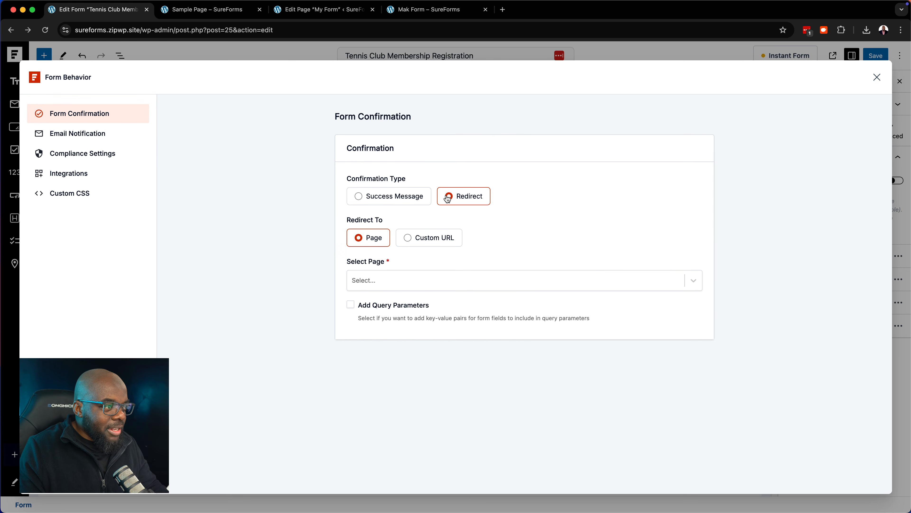
click(359, 196)
click(92, 139)
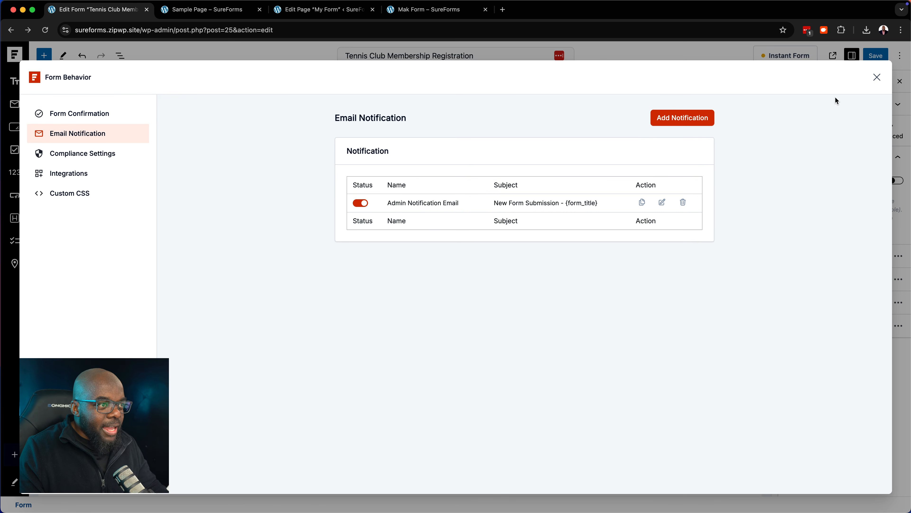
click(694, 124)
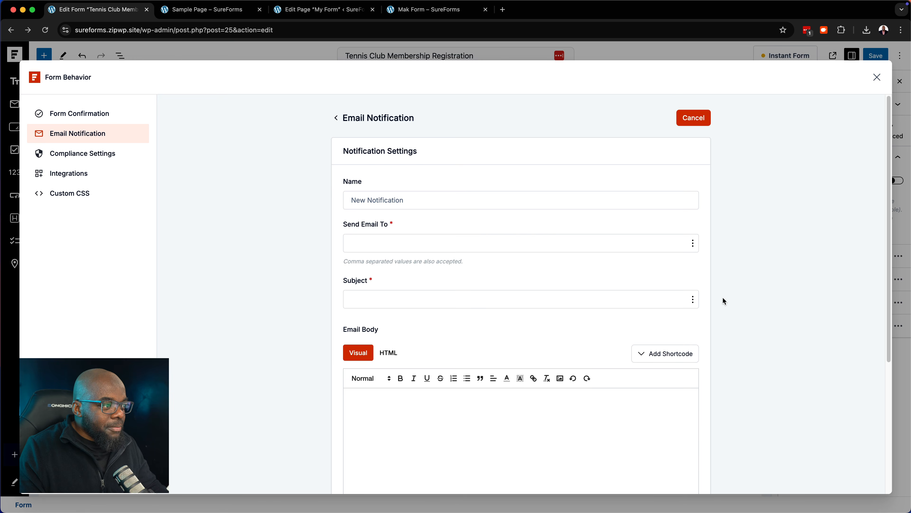
scroll(722, 299, down, 5)
scroll(722, 299, up, 5)
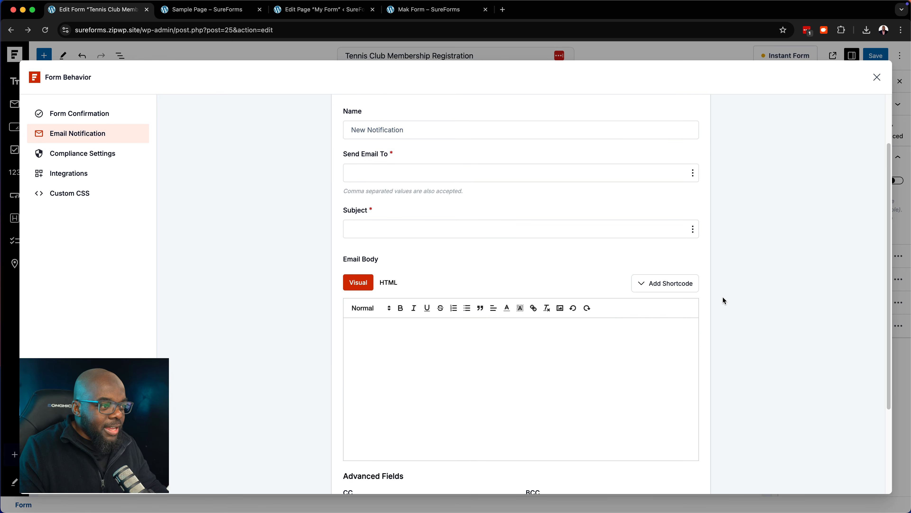
click(878, 77)
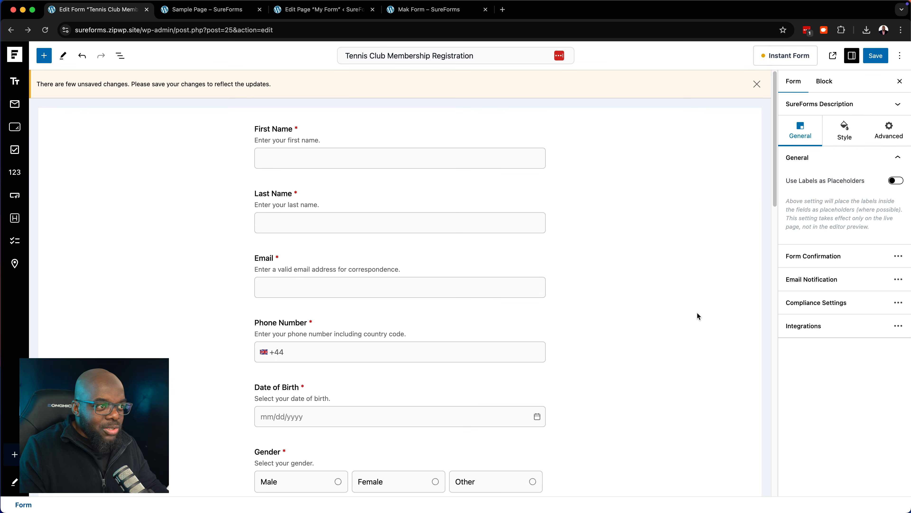
scroll(697, 313, down, 5)
scroll(697, 313, up, 5)
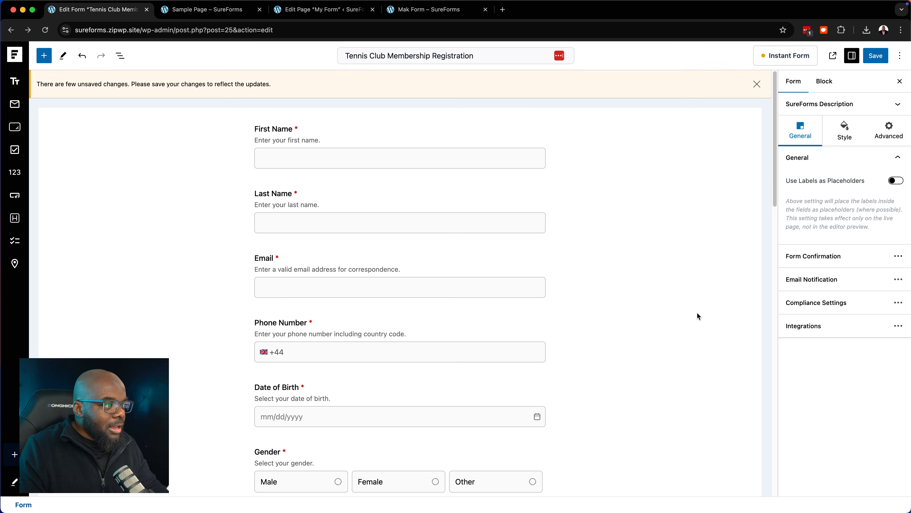
Scroll the form and select the Emergency Contact Number field
scroll(697, 315, down, 10)
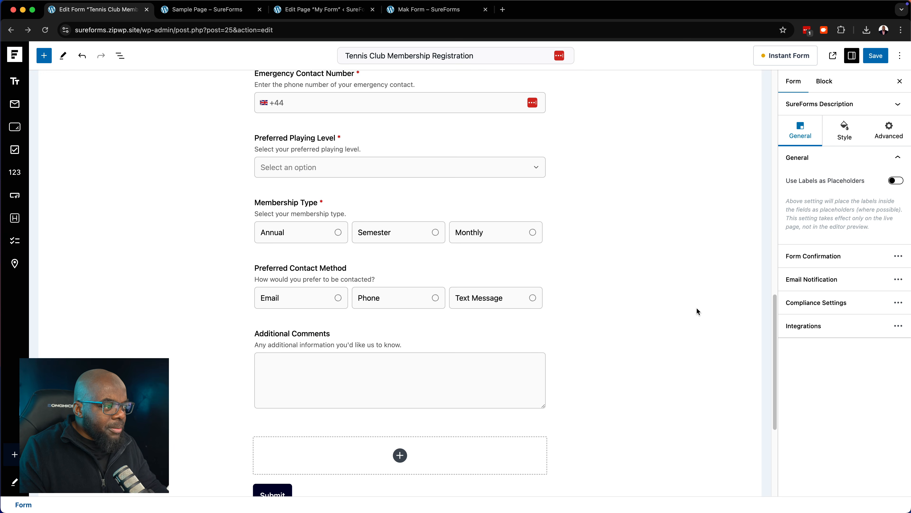
scroll(696, 309, down, 5)
scroll(697, 309, up, 8)
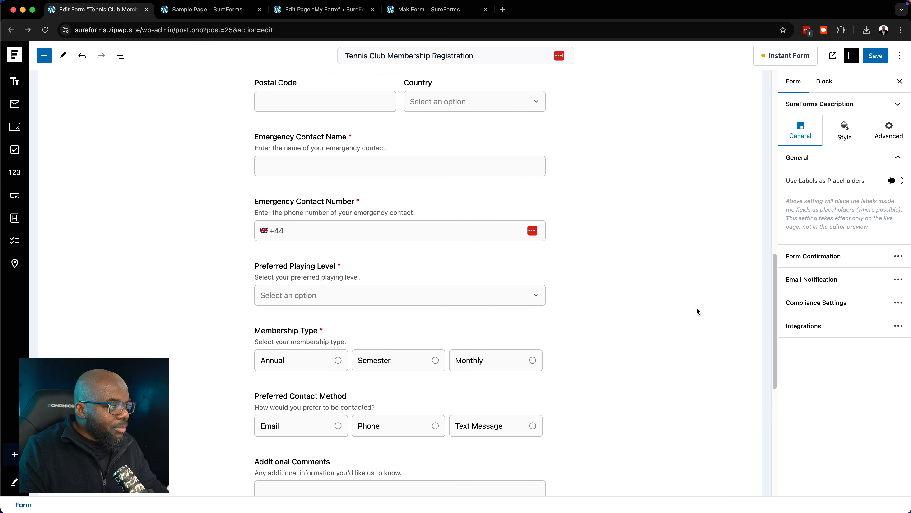
scroll(697, 308, up, 6)
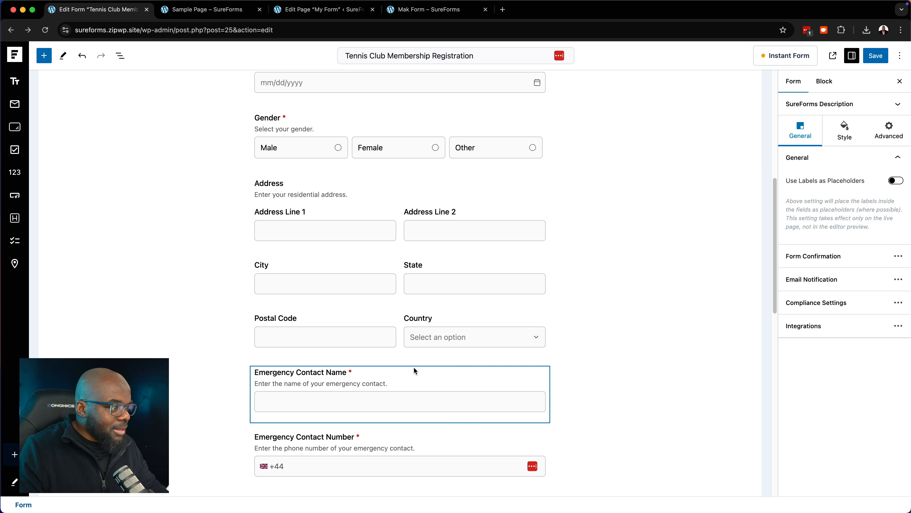
scroll(415, 370, down, 3)
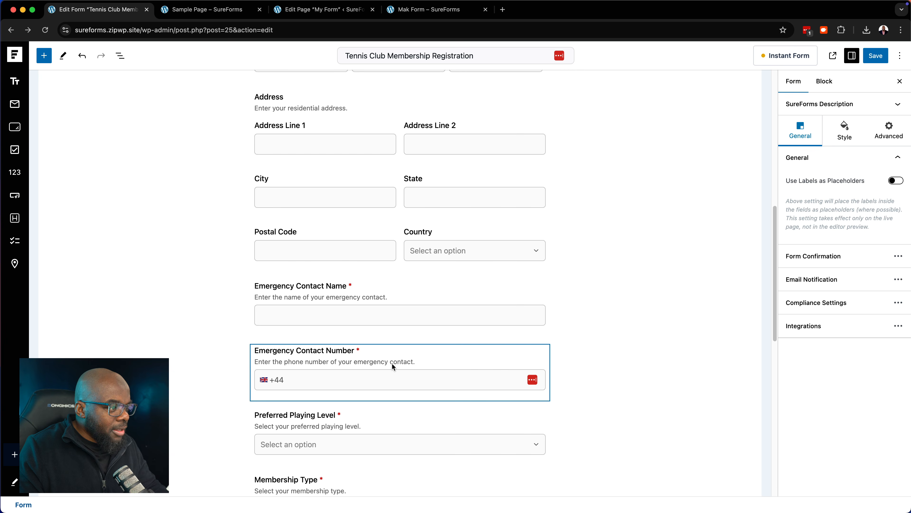
click(414, 358)
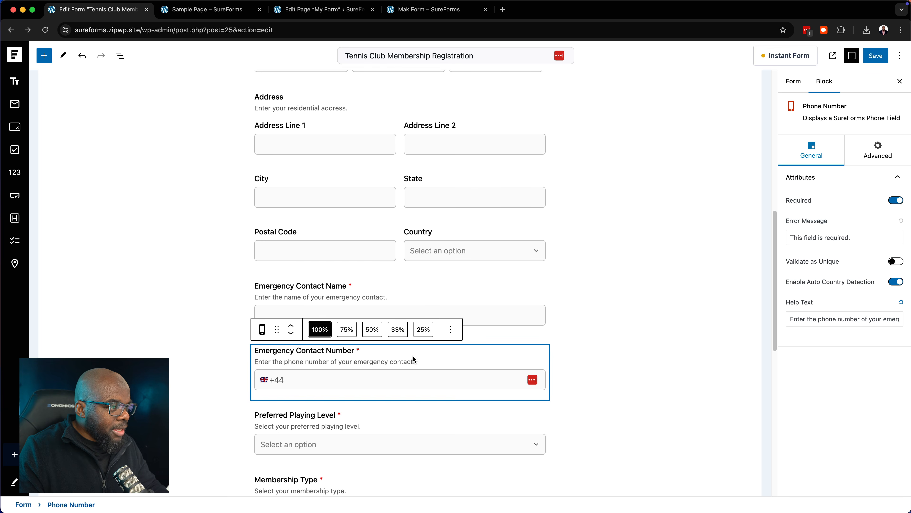
Insert a Page Break block after Emergency Contact Number and save the form
scroll(395, 323, down, 3)
click(44, 55)
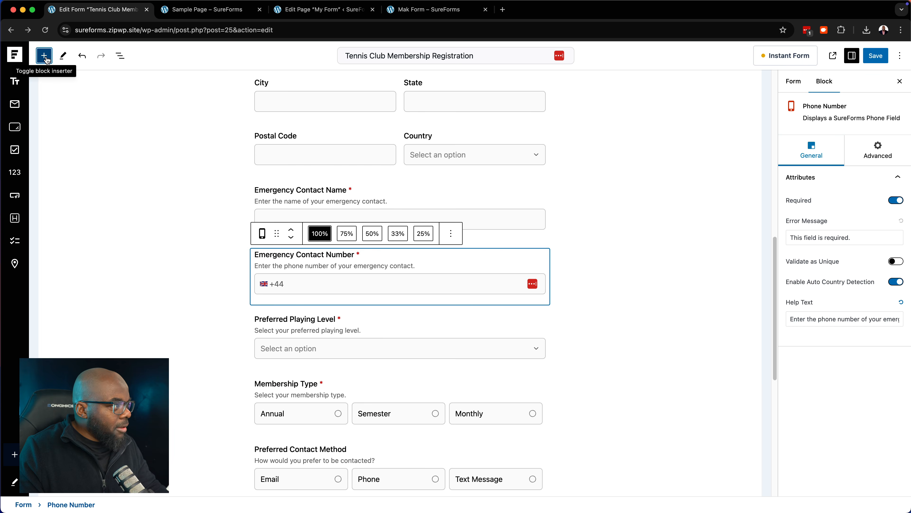
scroll(107, 287, down, 5)
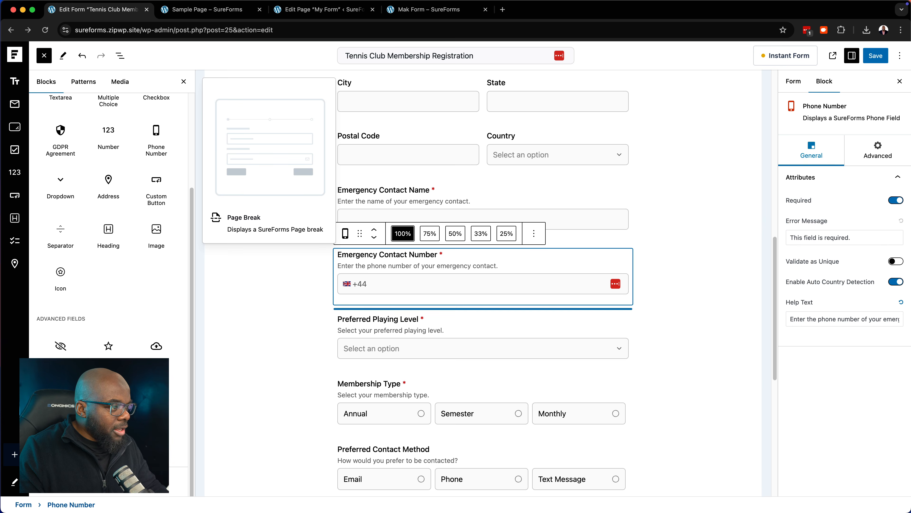
click(109, 397)
scroll(680, 336, down, 8)
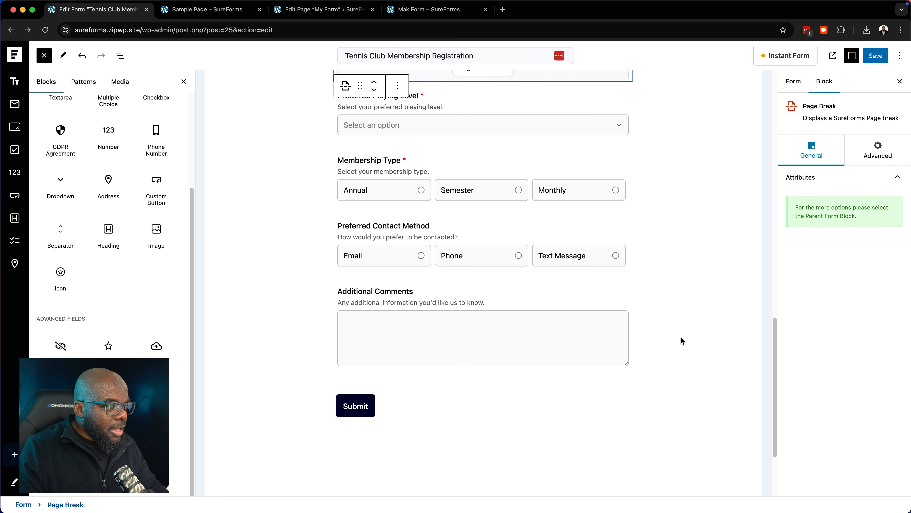
scroll(680, 337, up, 7)
scroll(692, 277, up, 5)
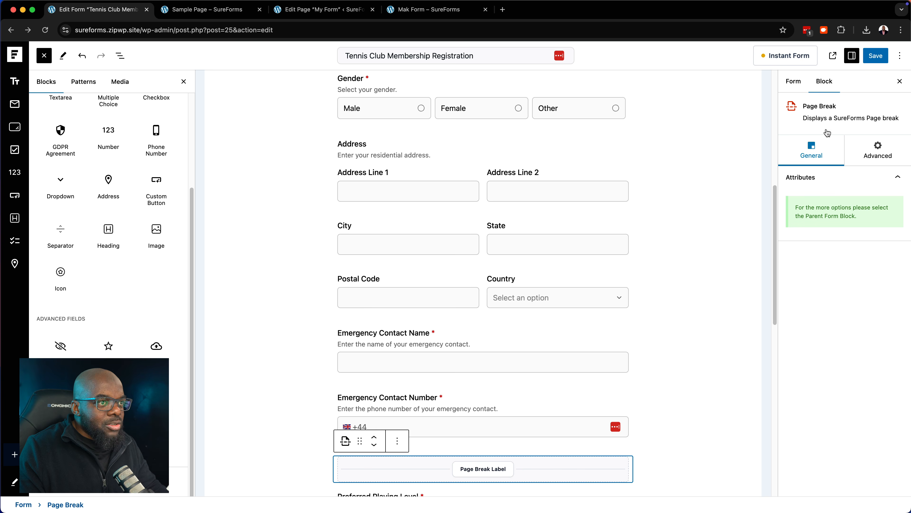
click(877, 56)
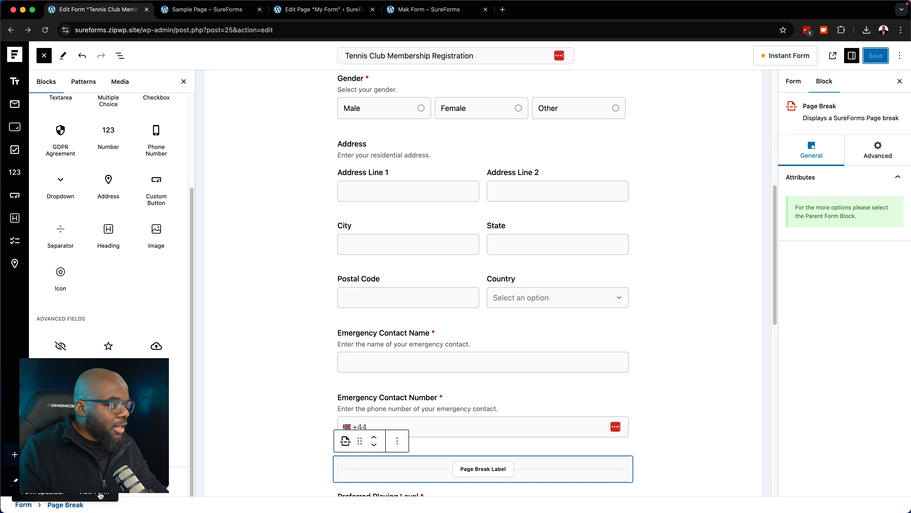
click(100, 494)
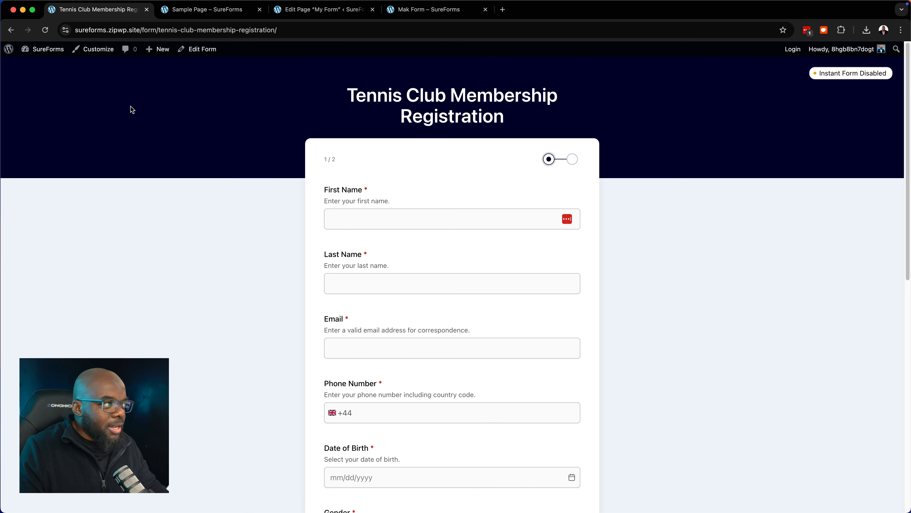
click(11, 30)
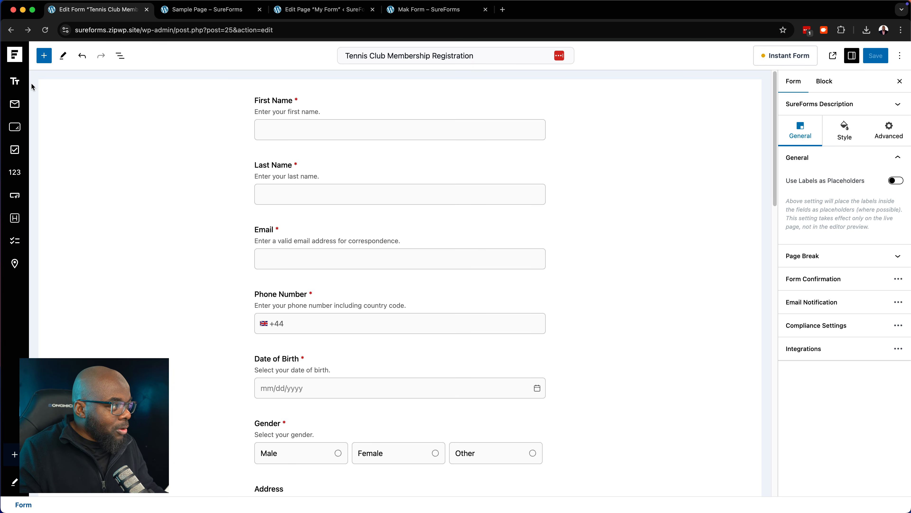
Start a new AI form with conversational mode on and paste the tennis club registration description
click(18, 58)
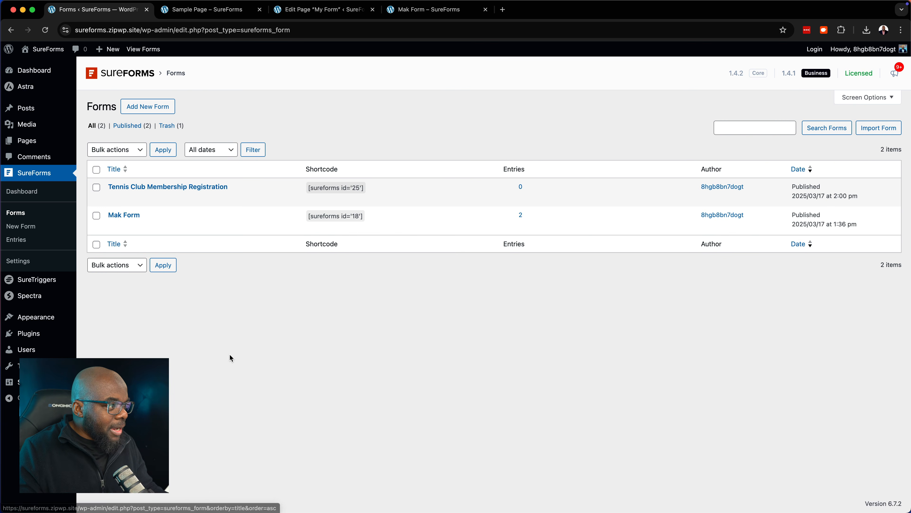
click(165, 110)
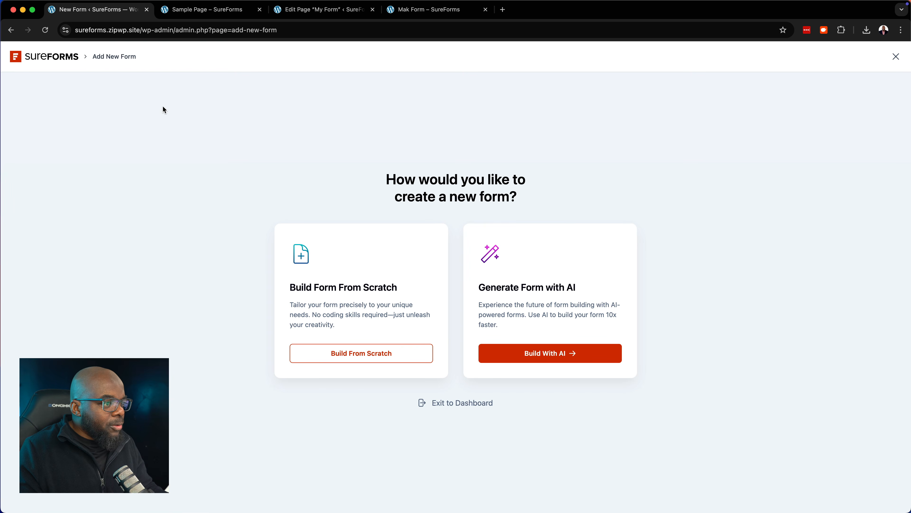
click(551, 356)
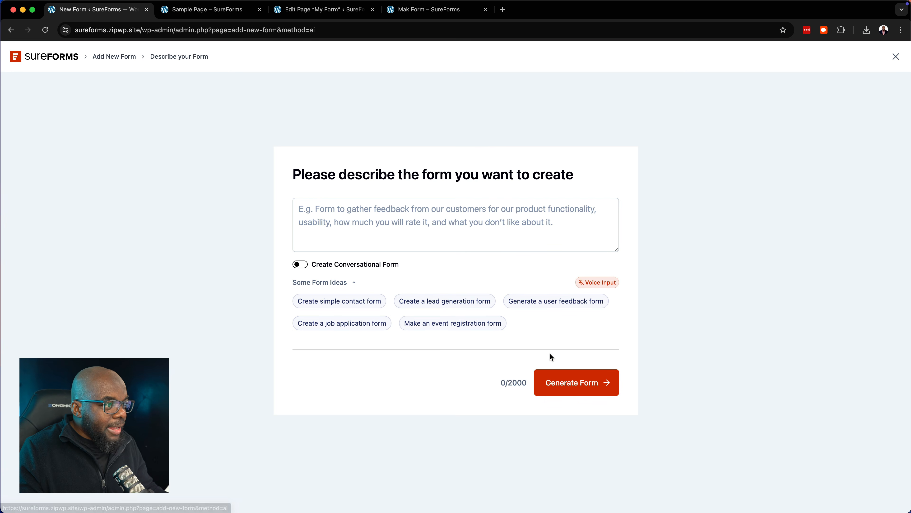
click(305, 267)
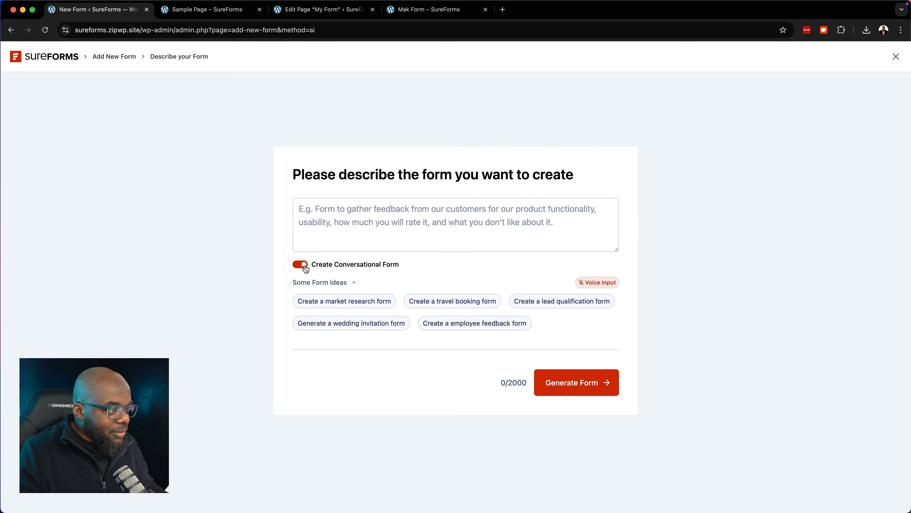
click(380, 220)
text(Create a form for my tennis club to register new members.)
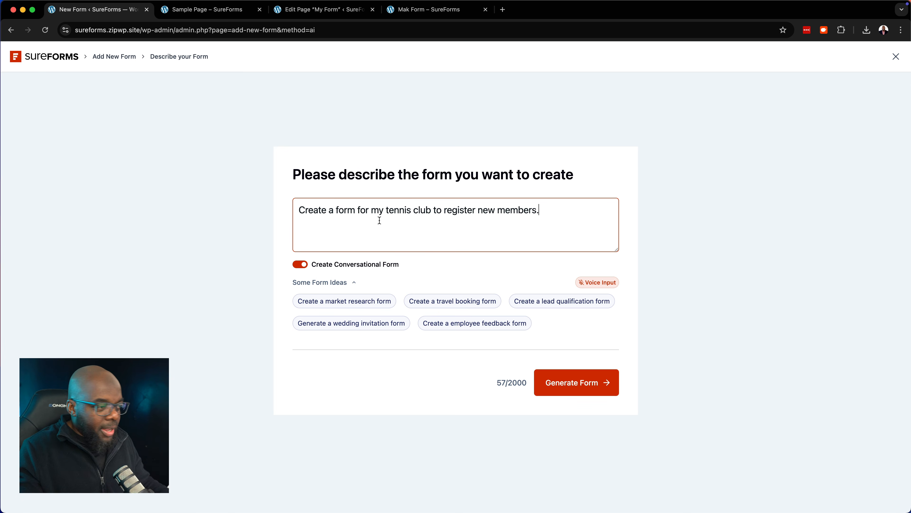
Generate the conversational tennis club form from the pasted description
click(571, 387)
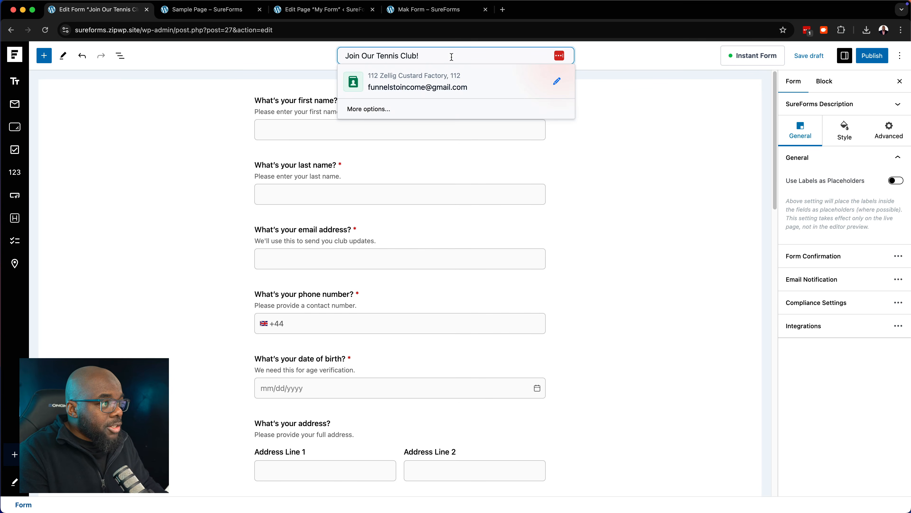
Append 'Conv' to the title, publish as Join Our Tennis Club! Conv, and view the live page
text(Club!)
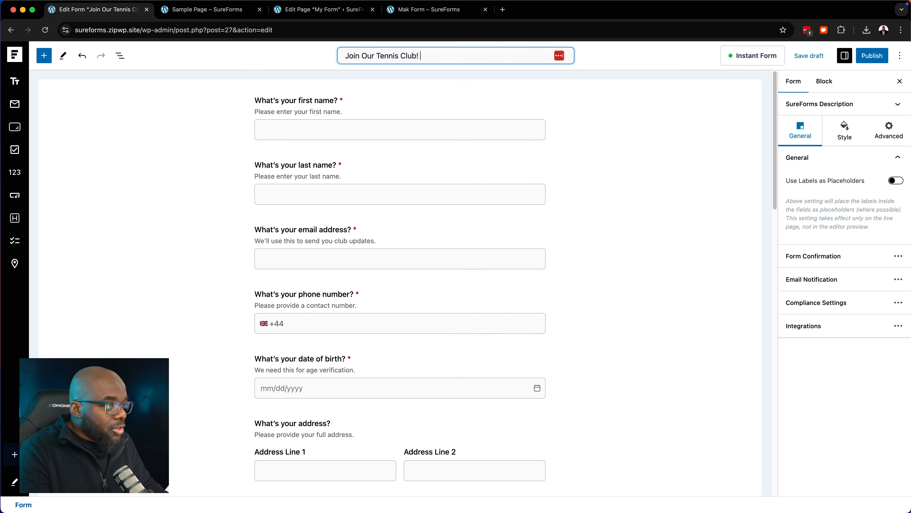
text(onv)
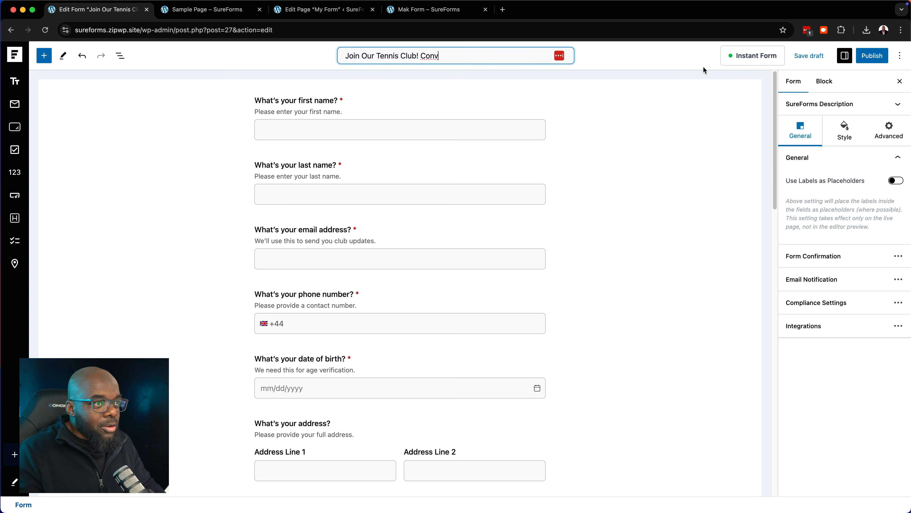
click(866, 57)
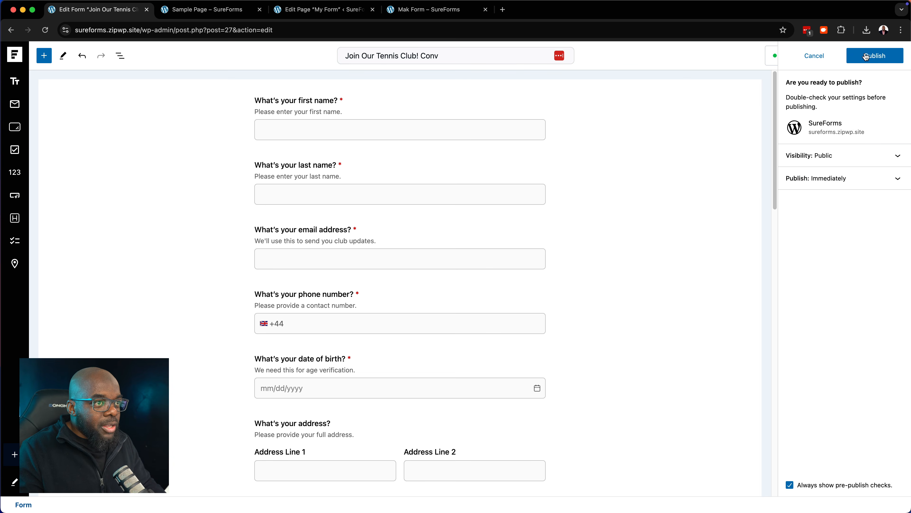
click(866, 56)
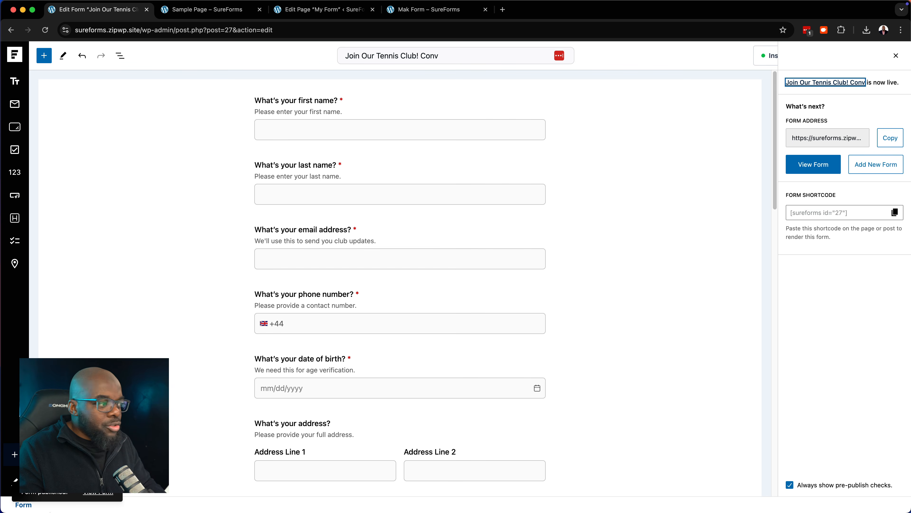
click(97, 491)
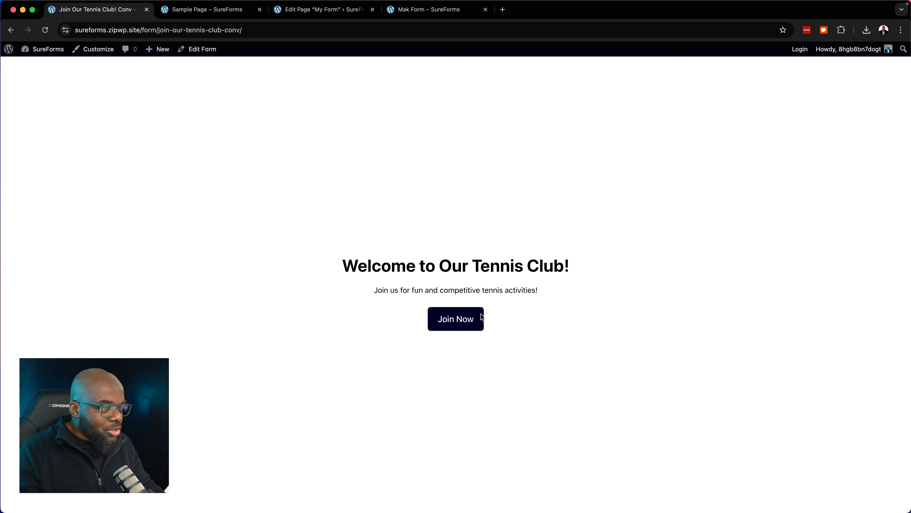
Start the live form and answer the first-name and last-name questions with a member's name
click(458, 322)
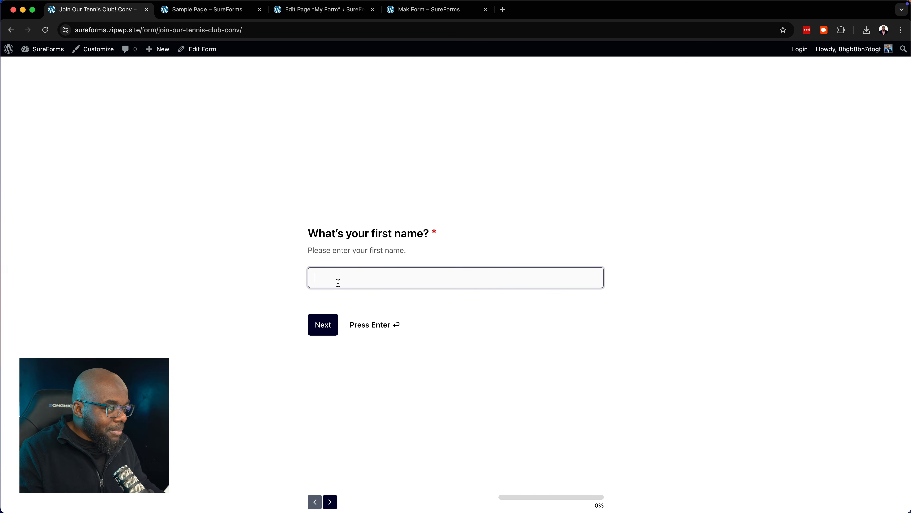
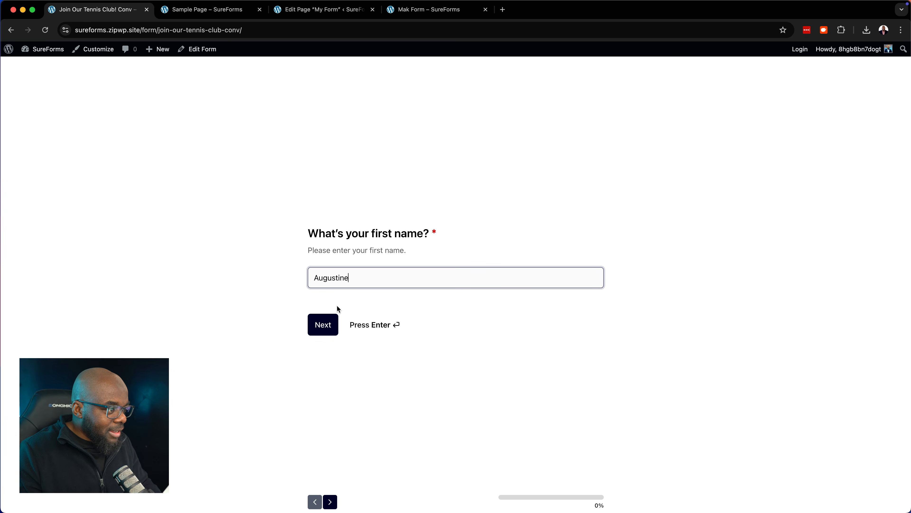
click(318, 325)
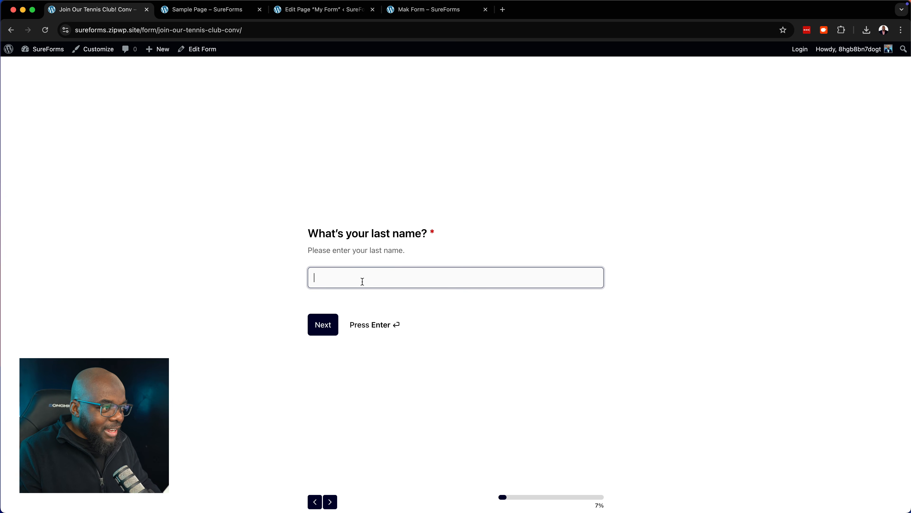
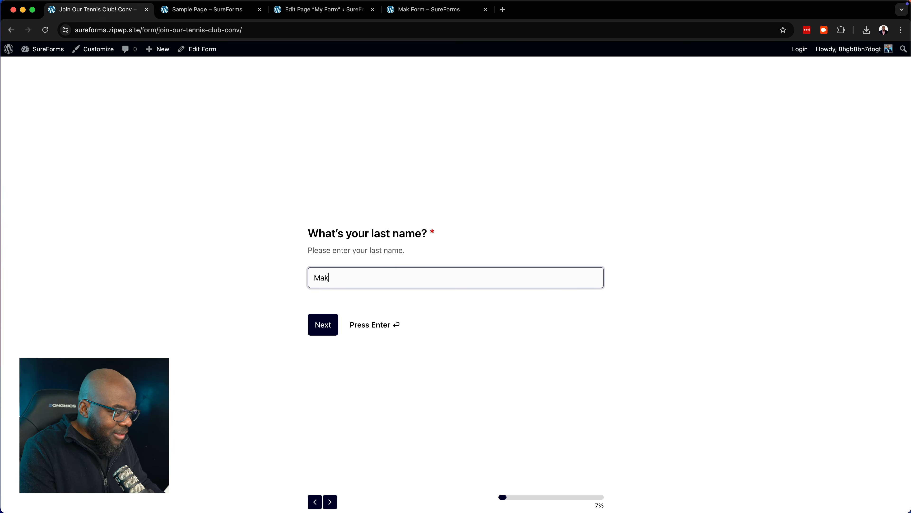
key(Return)
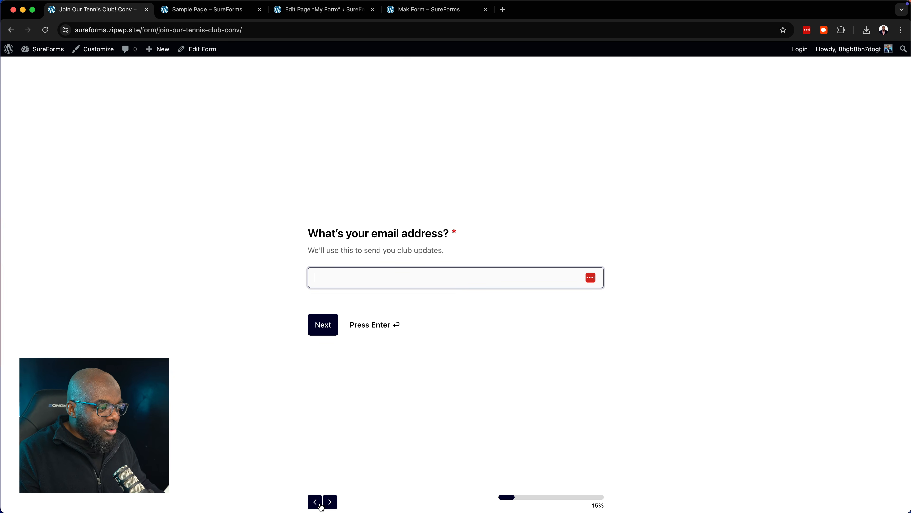
Check the required email validation by continuing empty, then go back to the first-name question
click(331, 503)
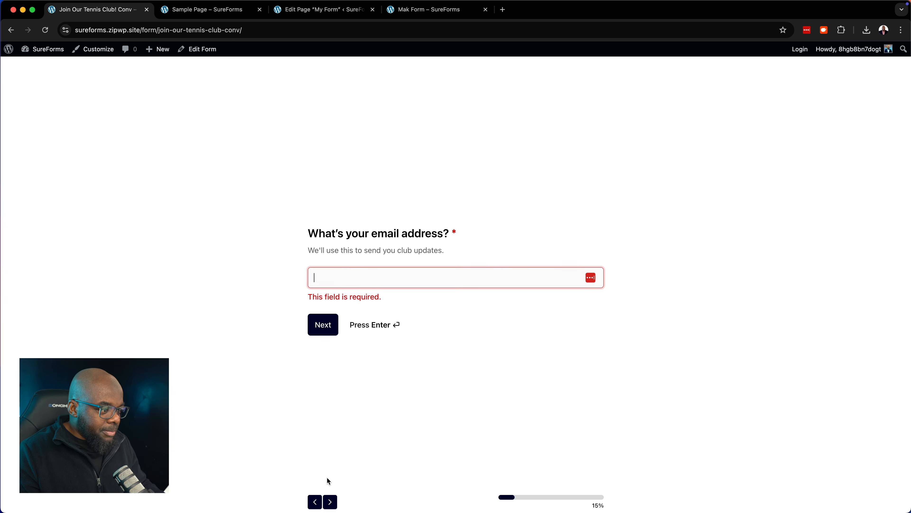
click(320, 502)
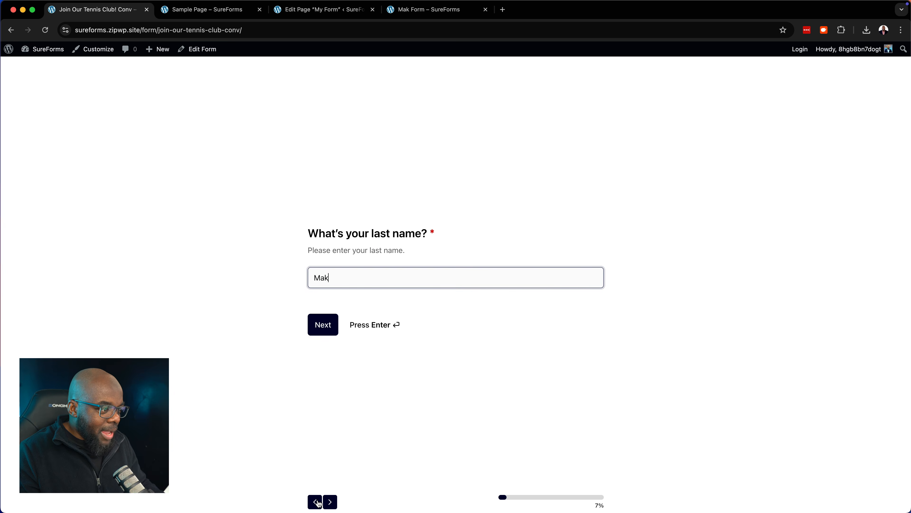
click(320, 502)
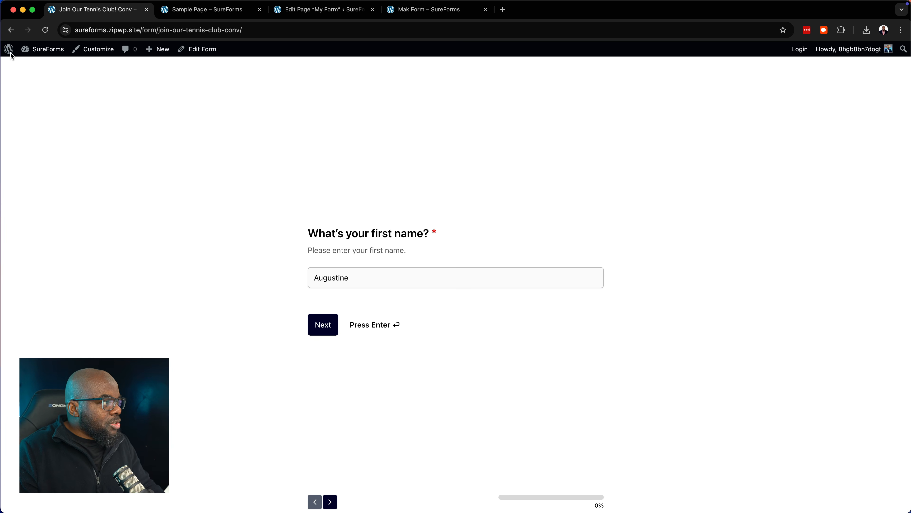
Go from the WordPress admin through SureForms Dashboard and View All Forms to edit Tennis Club Membership Registration
click(11, 32)
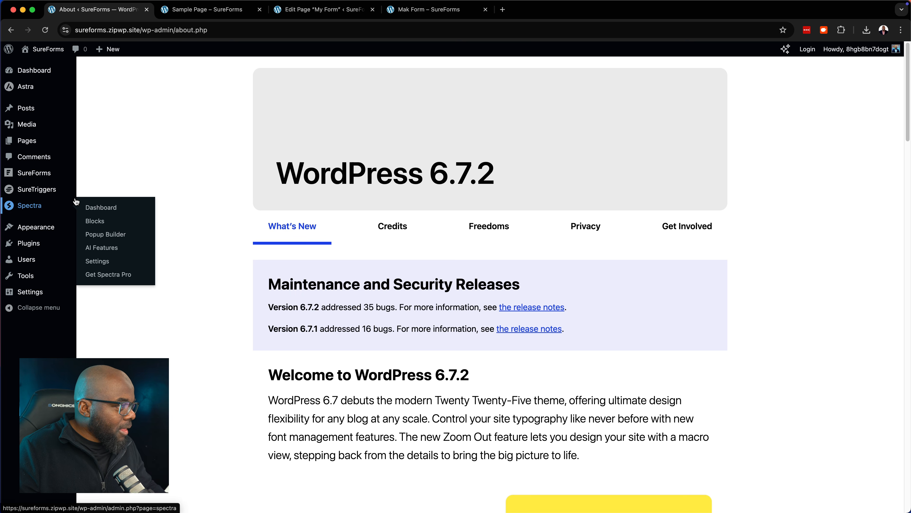
mouse_move(62, 195)
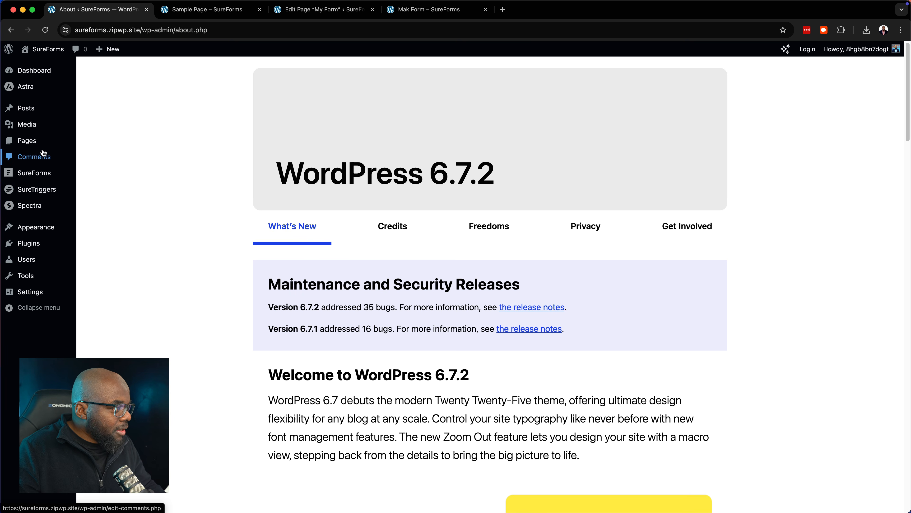
mouse_move(26, 225)
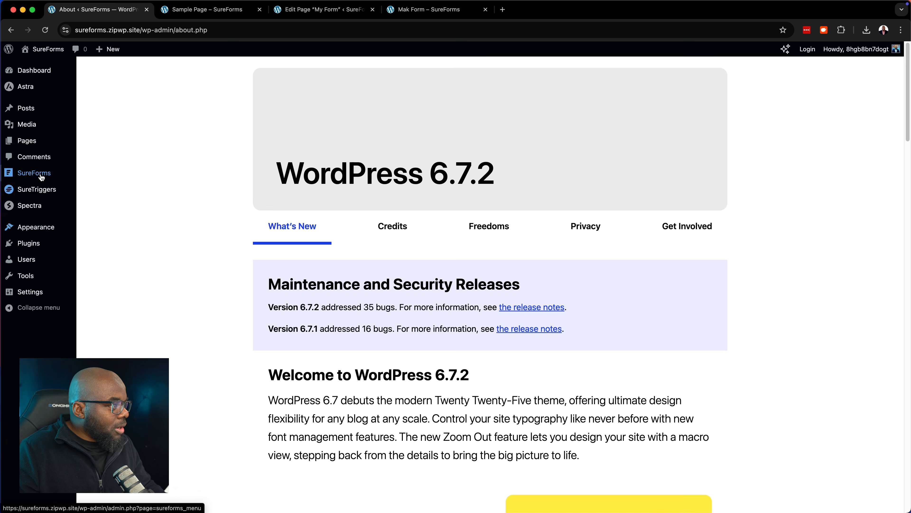
mouse_move(35, 173)
click(95, 176)
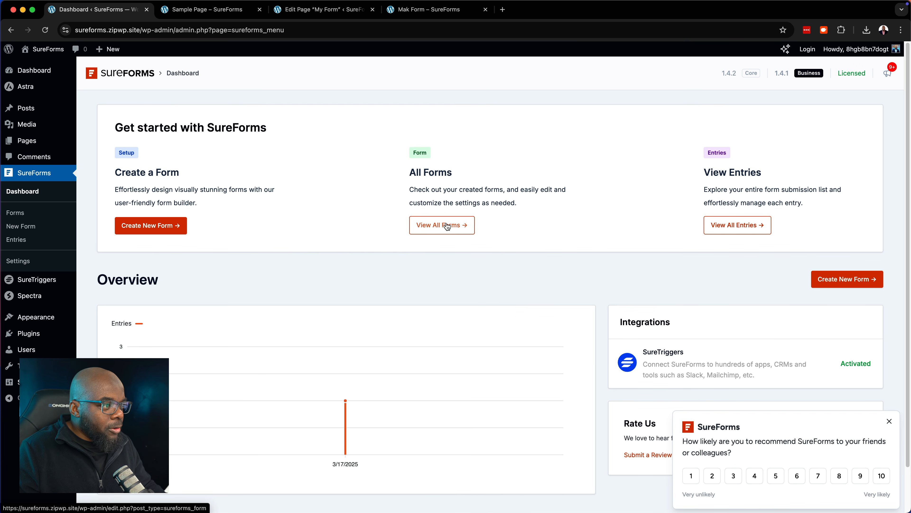
click(446, 227)
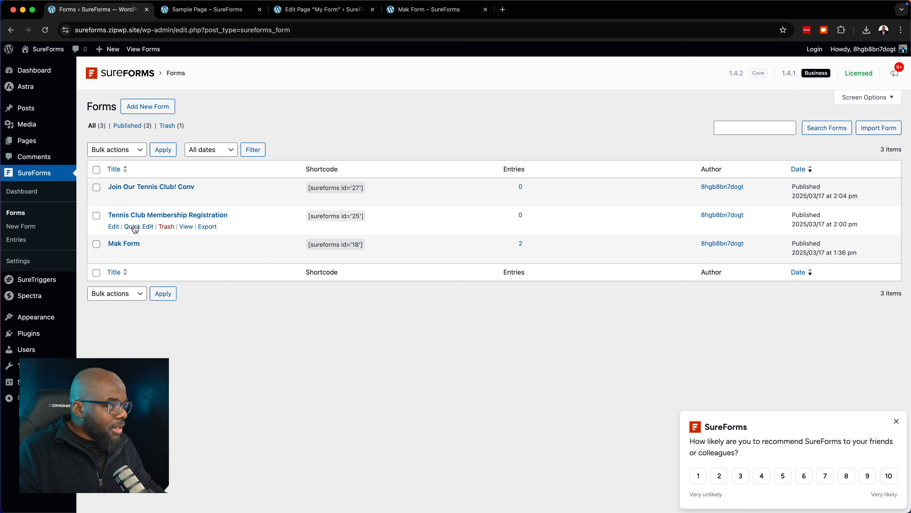
click(114, 227)
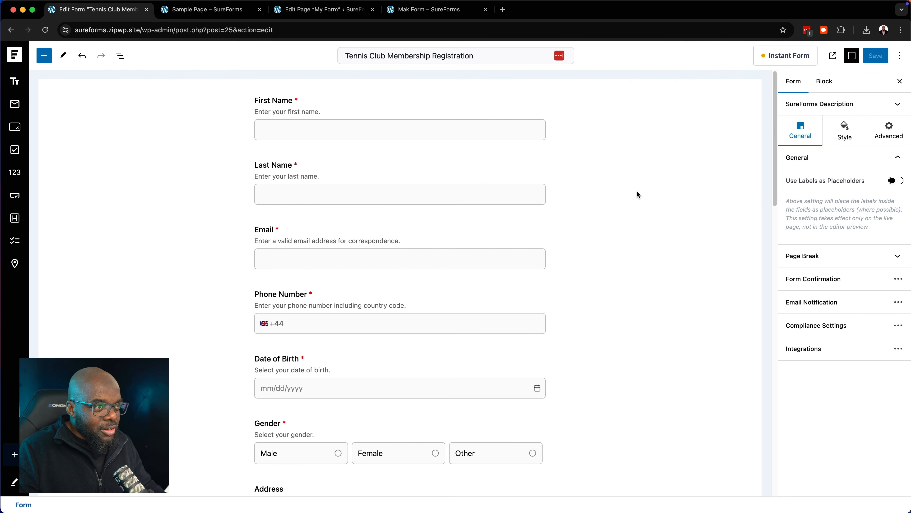
Enable Instant Form with Conversational Layout and the image-on-right layout, then go to the Sample Page tab
click(791, 59)
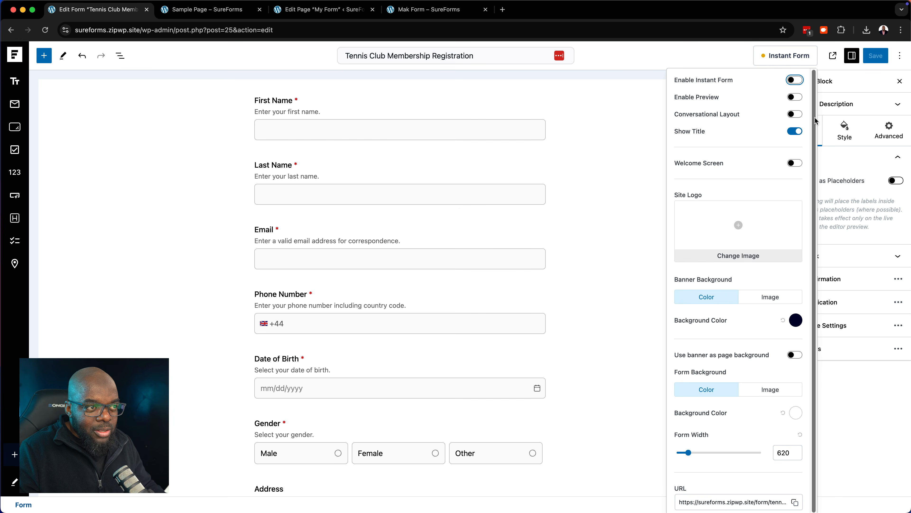
click(798, 116)
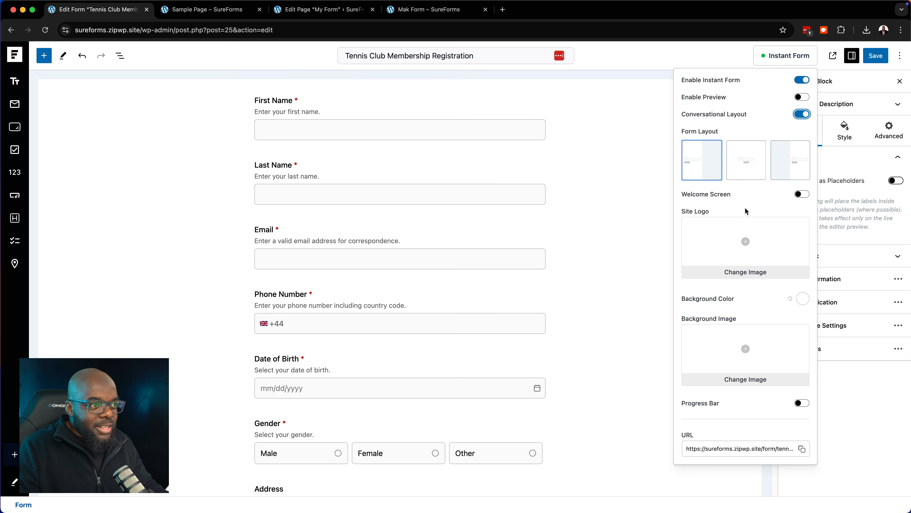
click(708, 166)
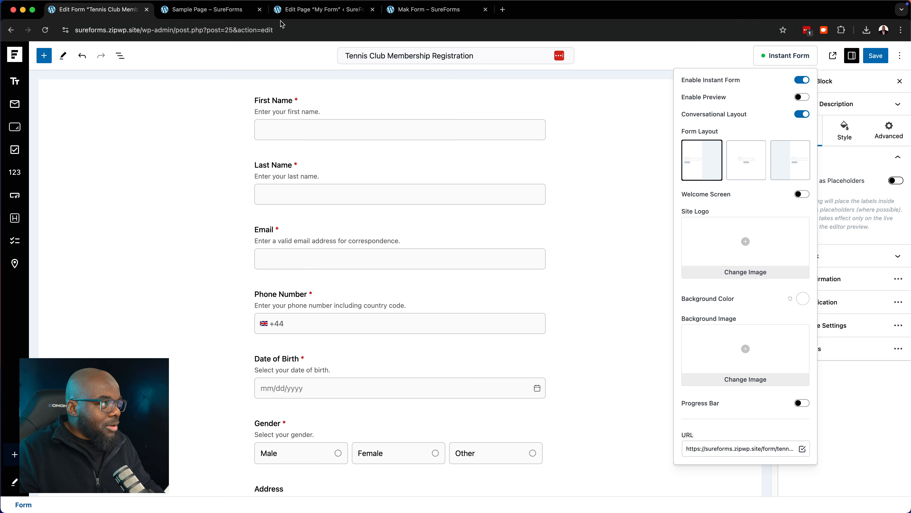
click(212, 10)
click(226, 32)
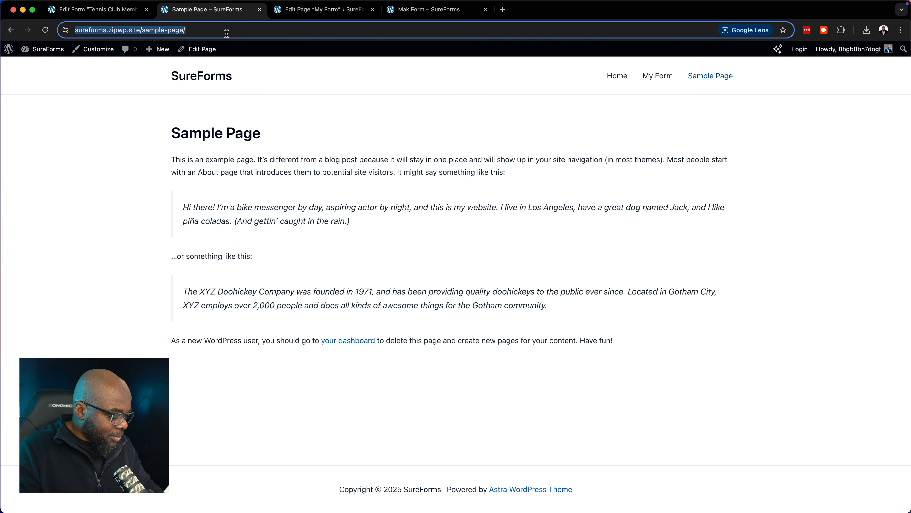
Save the registration form and reload its live page to confirm the one-question conversational layout
text(https://sureforms.zipwp.site/form/tennis-club-membership-registration/)
key(Return)
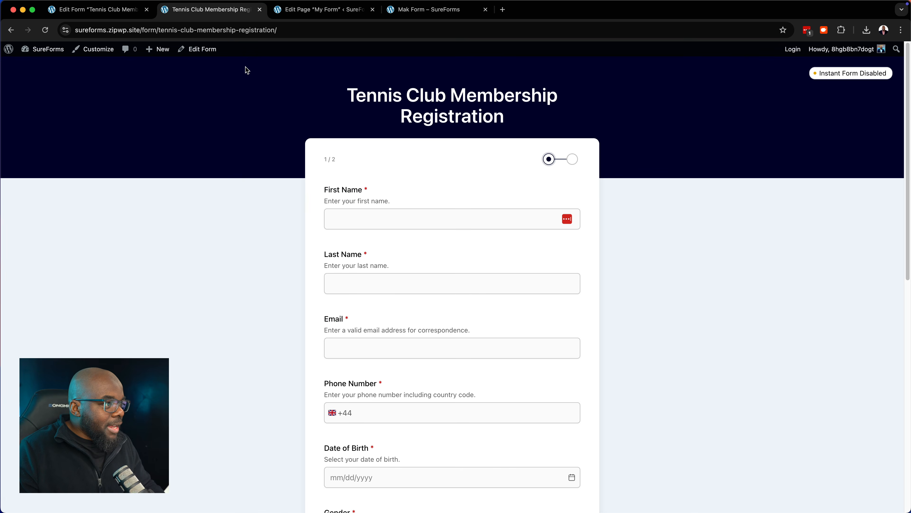
key(ctrl+shift+Tab)
click(875, 56)
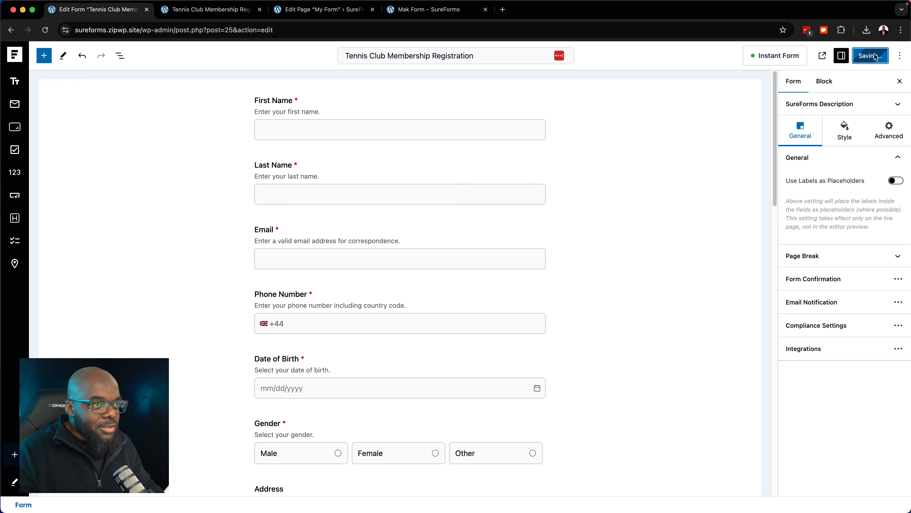
click(224, 12)
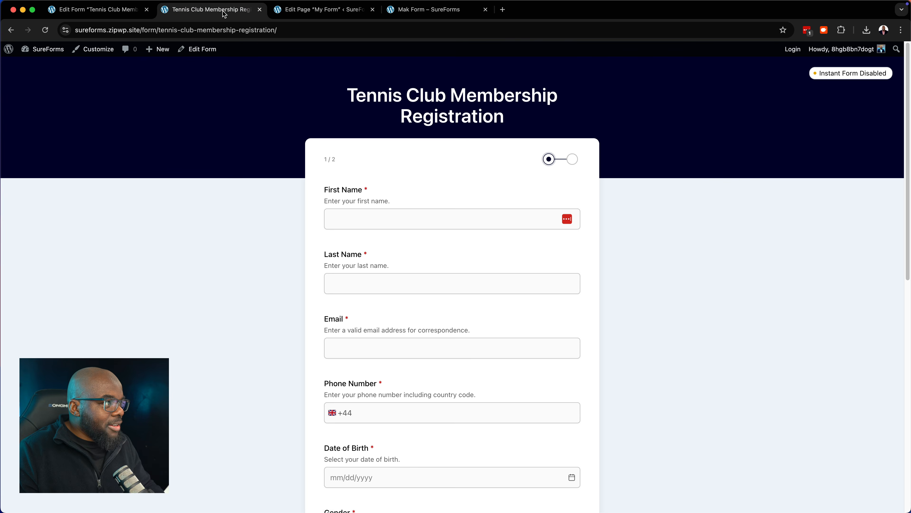
click(43, 32)
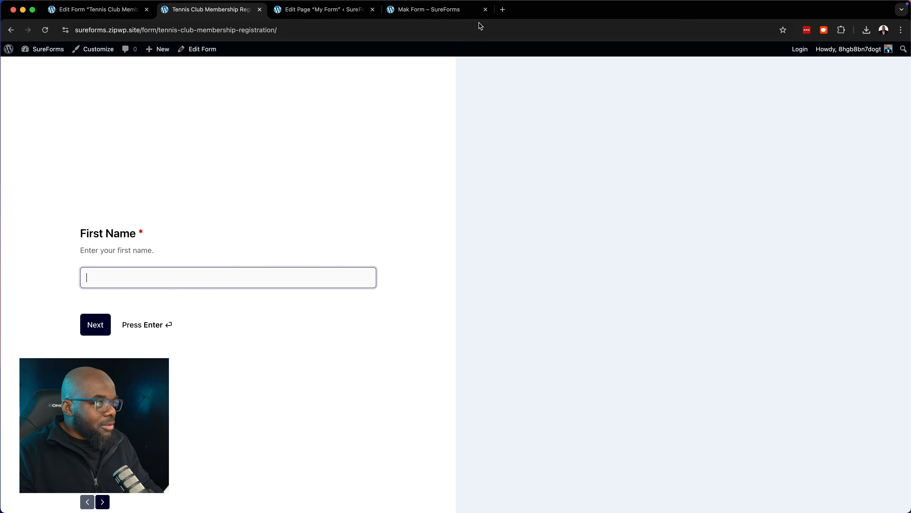
click(461, 11)
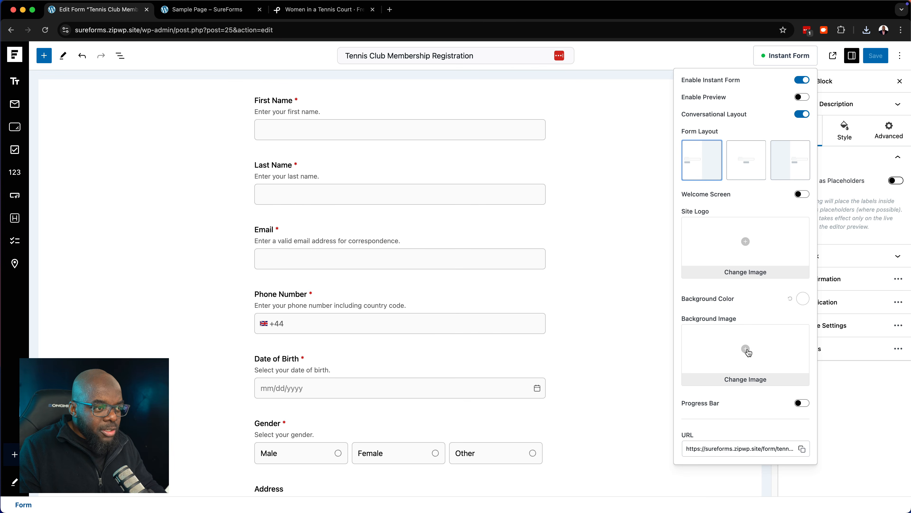
Upload the pexels tennis photo JPG and set it as the instant form's background image
click(746, 349)
click(50, 89)
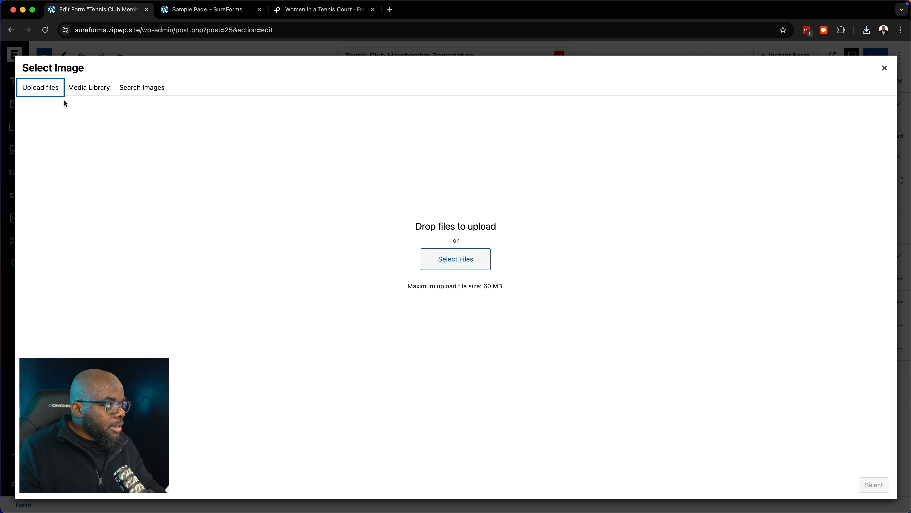
click(485, 259)
double_click(252, 120)
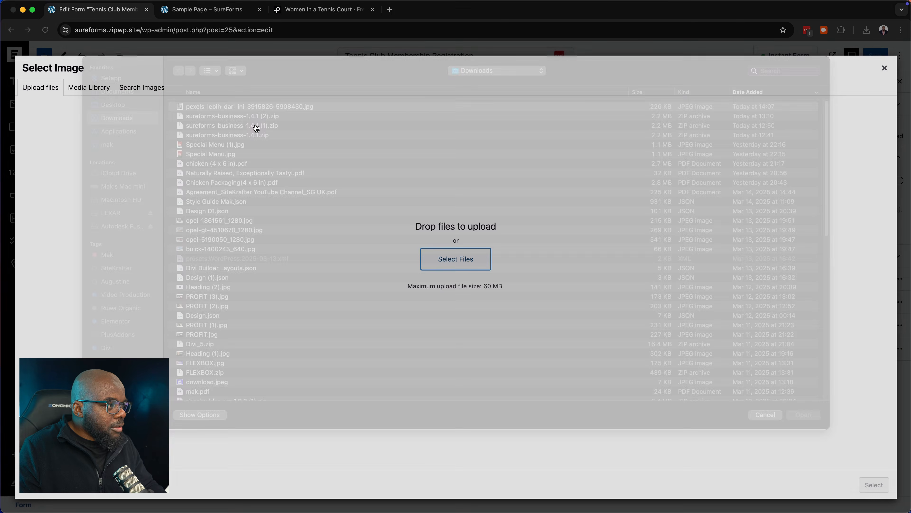
click(874, 484)
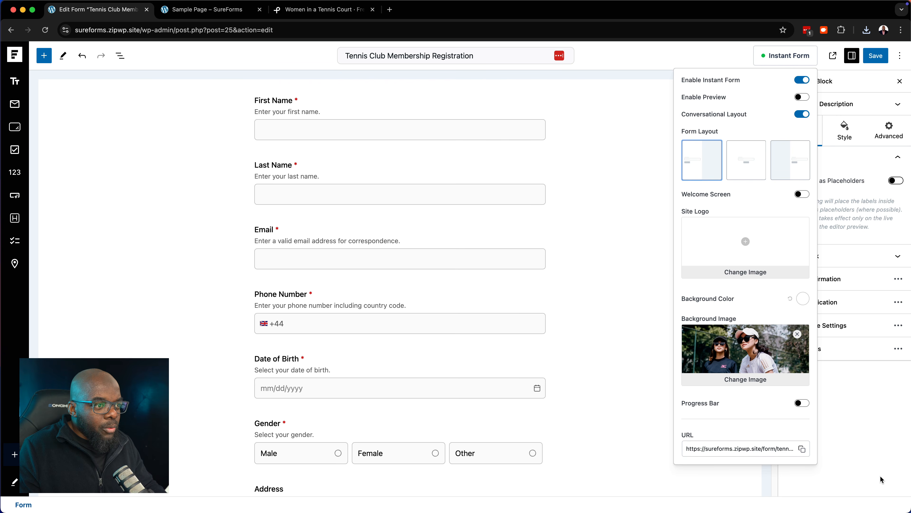
Preview the form, enable the progress bar, keep the split photo layout, and save
click(802, 96)
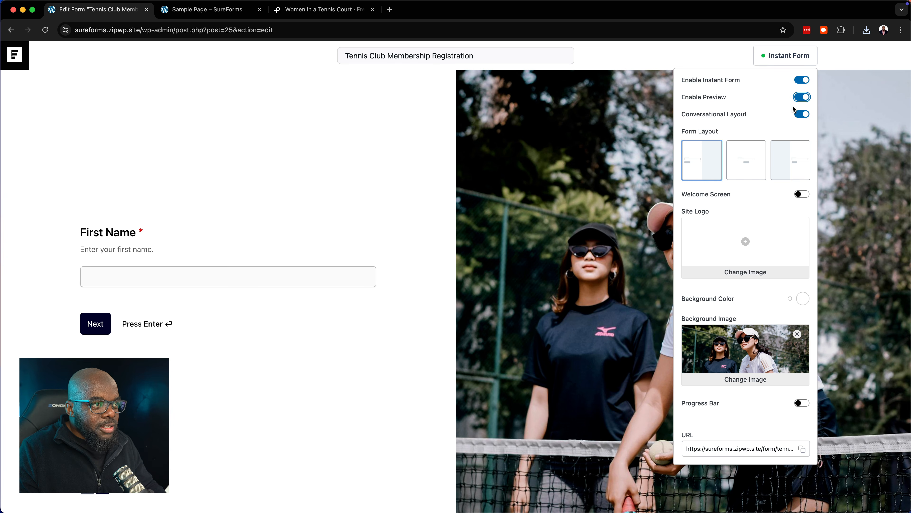
click(800, 99)
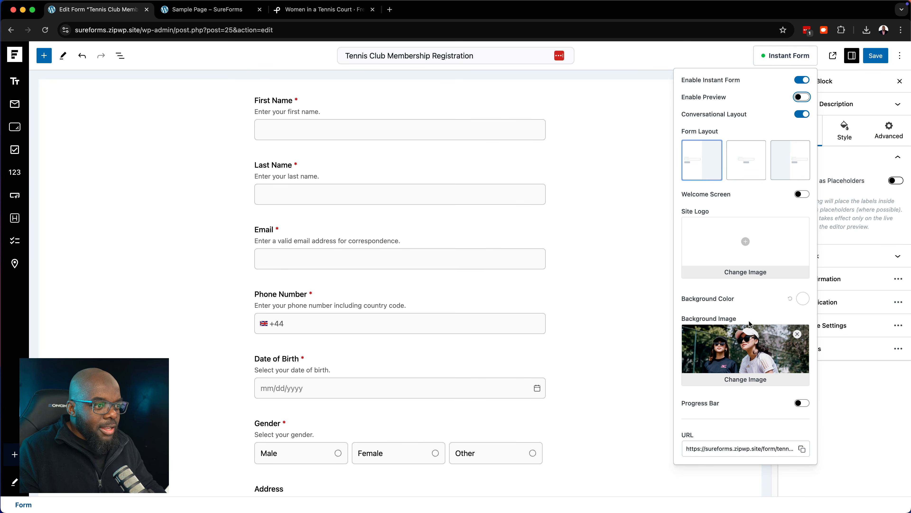
click(799, 405)
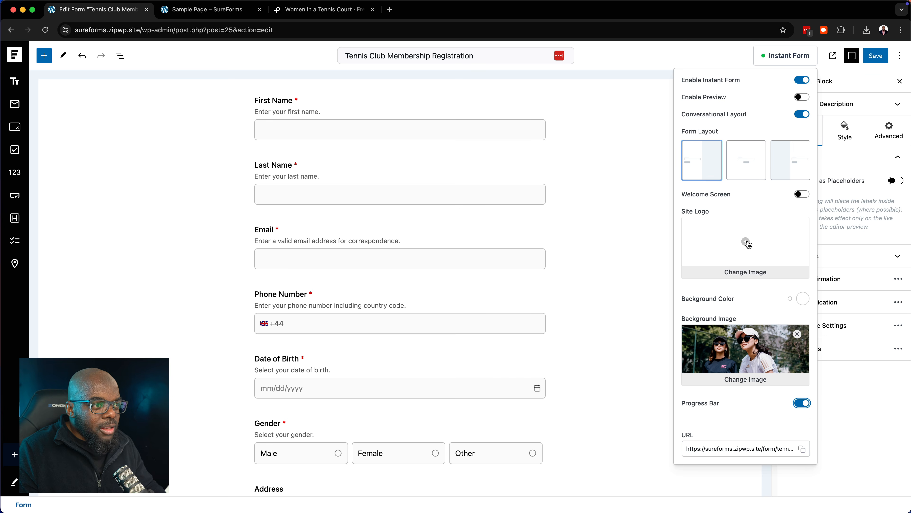
click(752, 175)
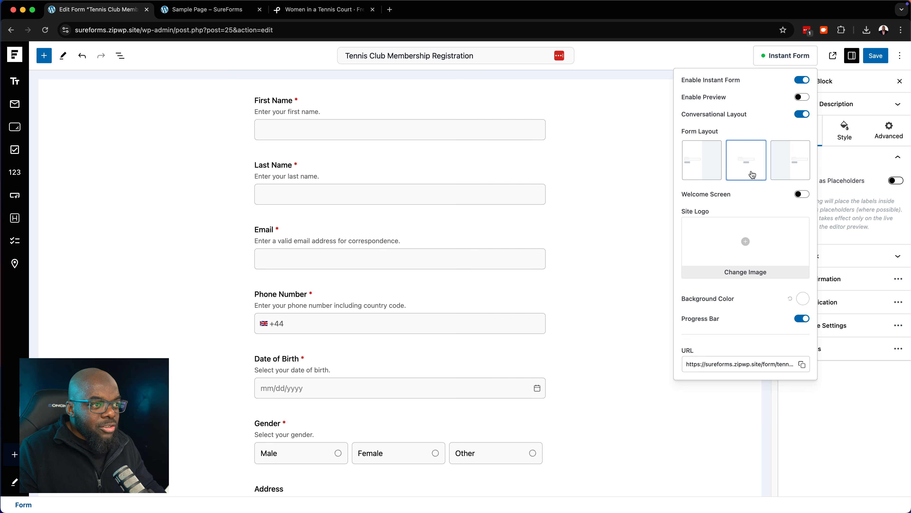
click(710, 170)
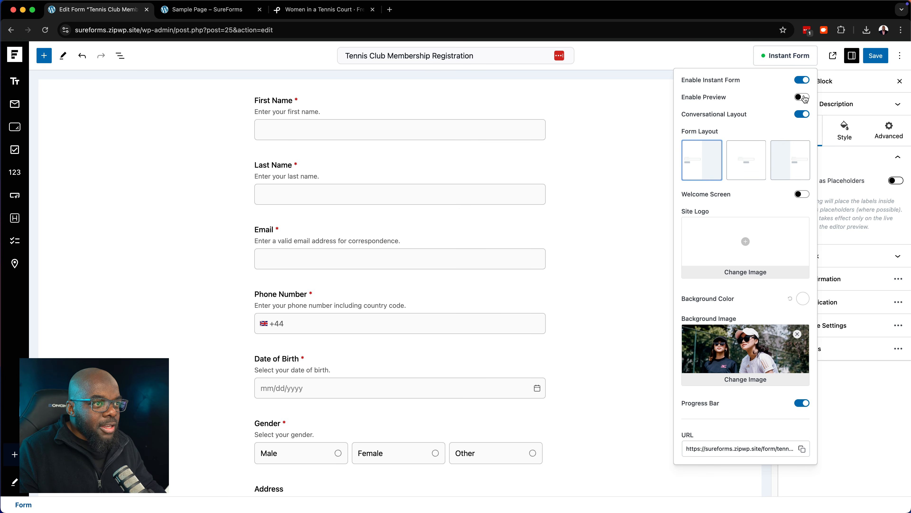
click(875, 55)
Load the live form URL, answer First Name, and reach Last Name at 7% progress
click(205, 11)
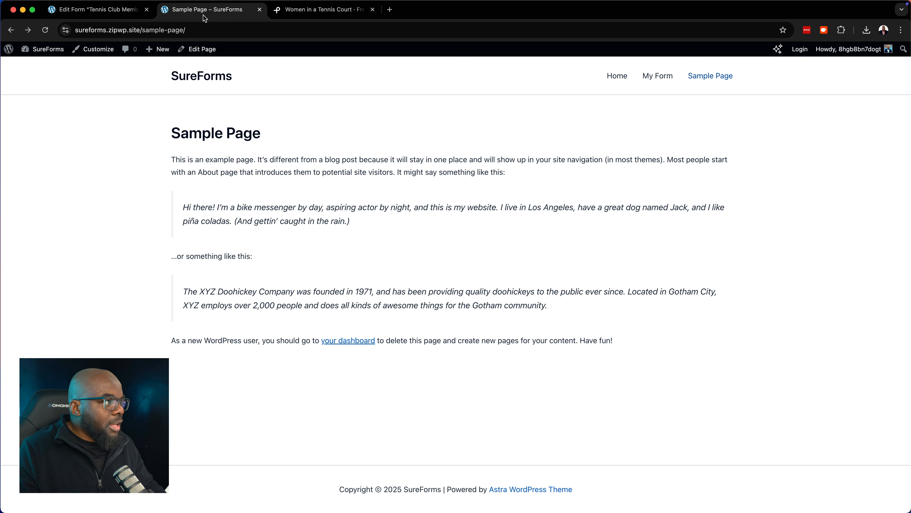
click(210, 29)
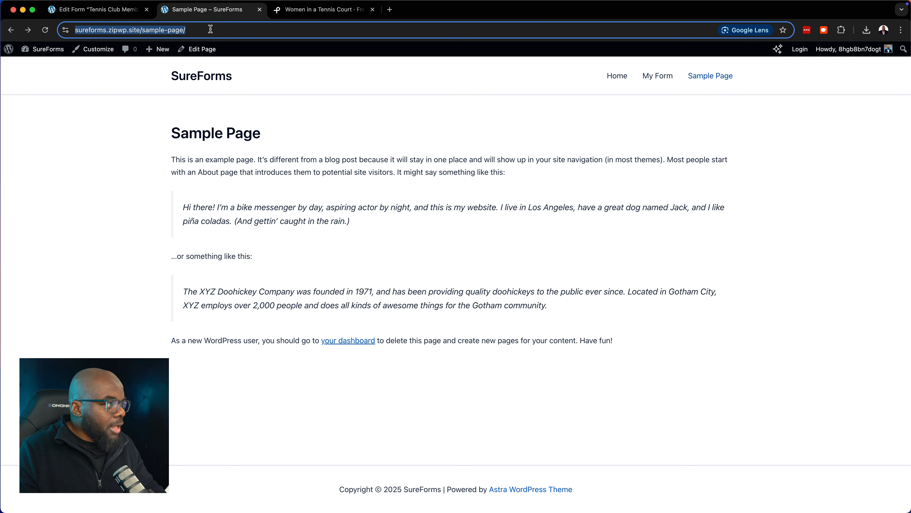
text(https://sureforms.zipwp.site/form/tennis-club-membership-registration)
key(Return)
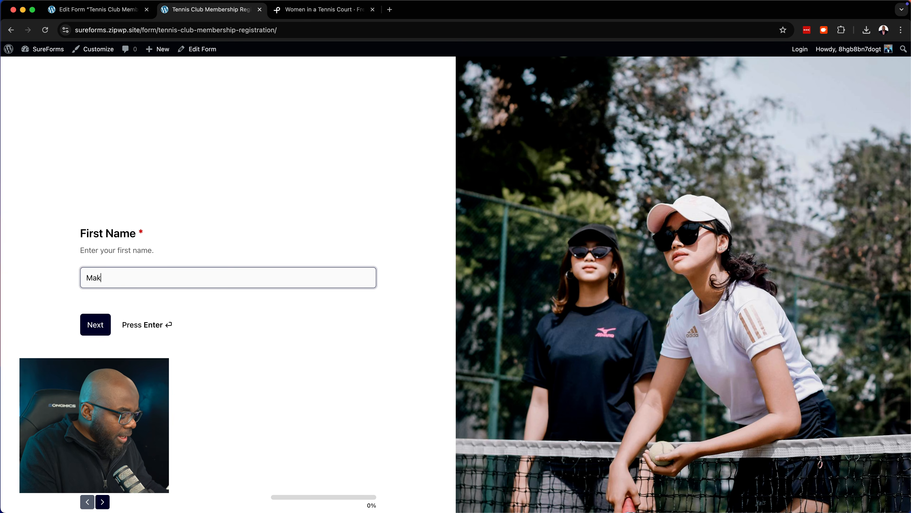
click(95, 325)
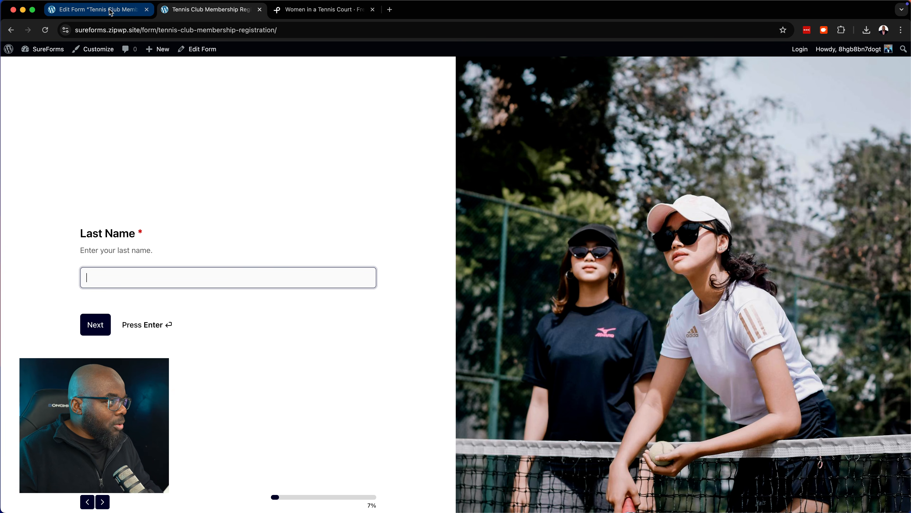
click(96, 10)
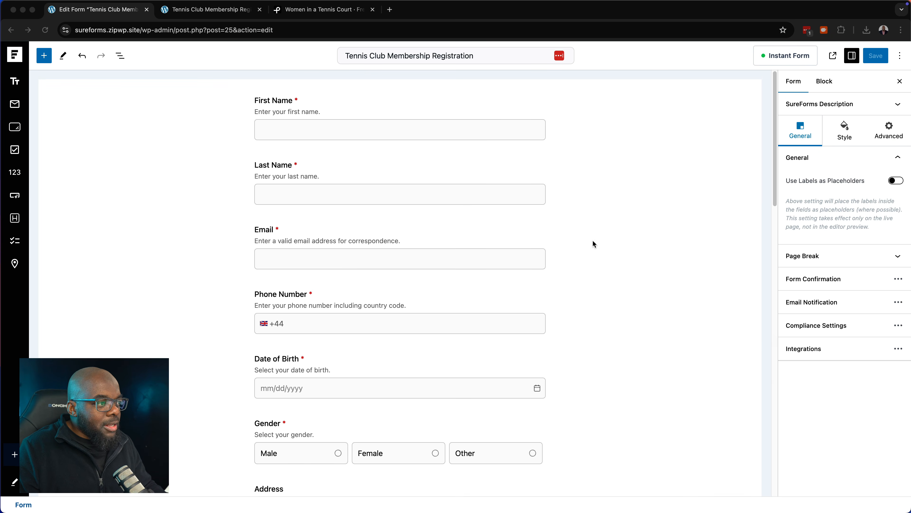
From Integrations, connect with SureTriggers via a Google account up to Authorize & Connect
click(899, 350)
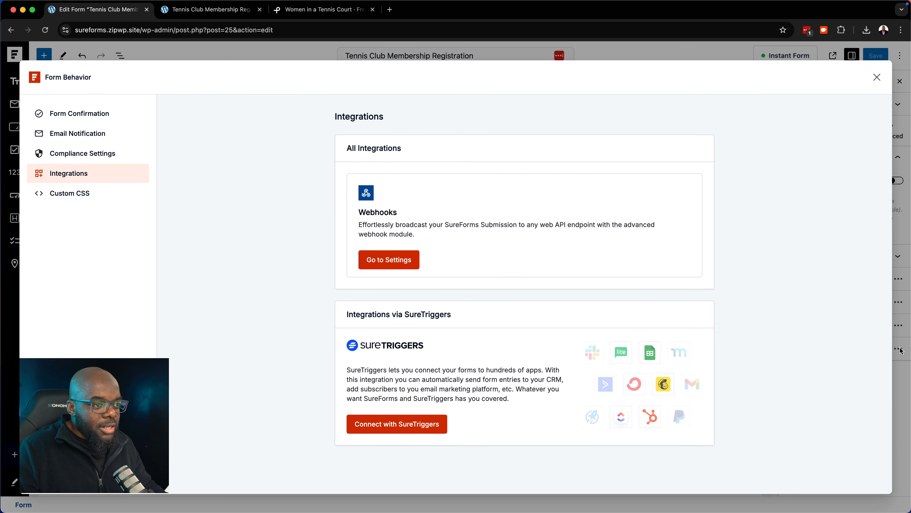
click(412, 427)
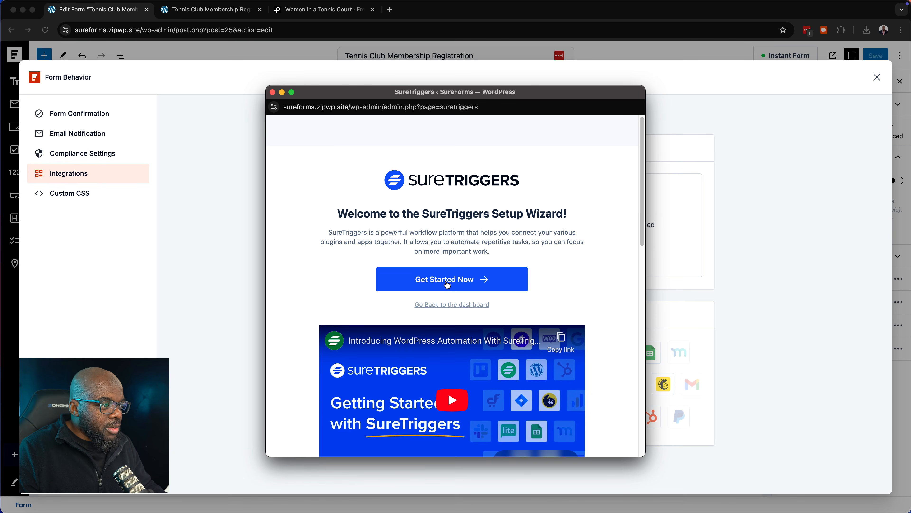
click(448, 284)
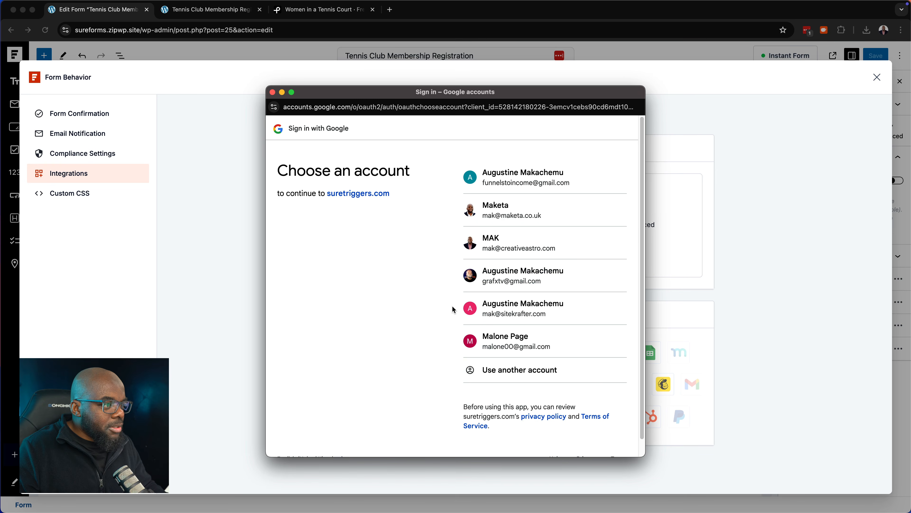
click(540, 248)
click(466, 337)
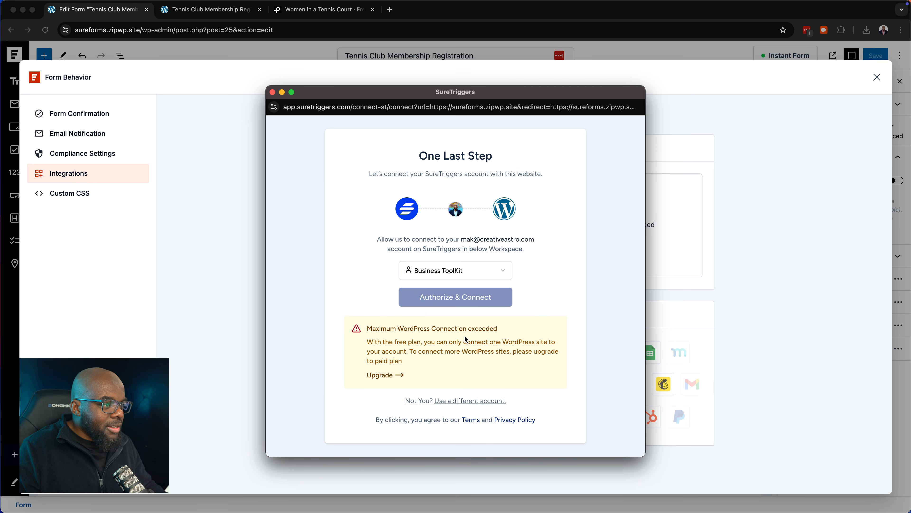